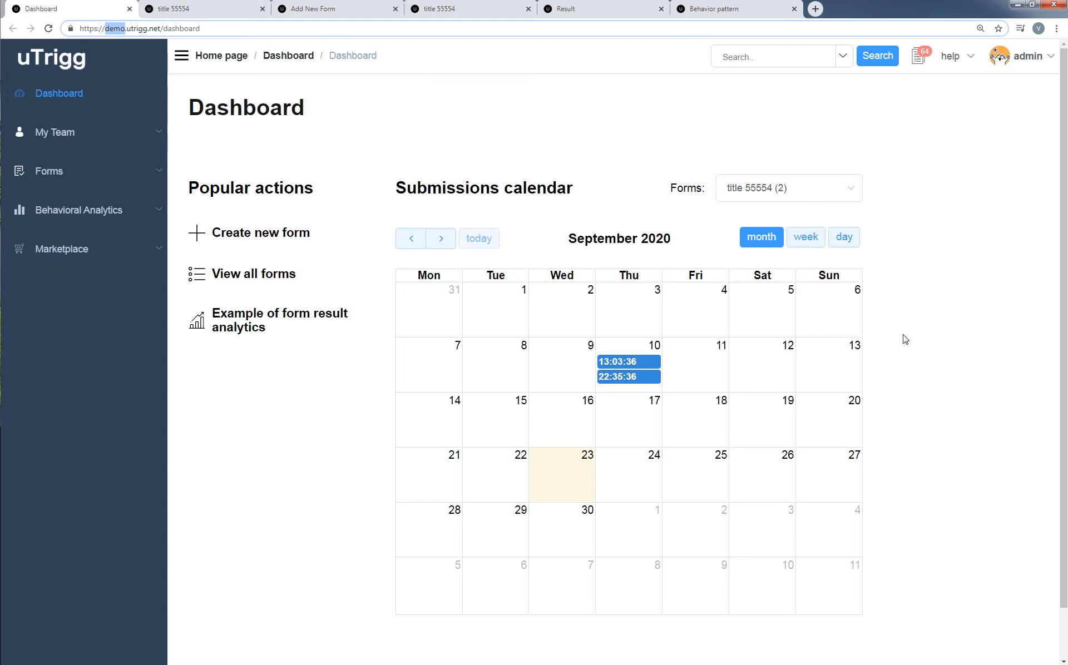
# Look through the form choices of the submissions calendar and open the list of all forms.
pyautogui.click(810, 199)
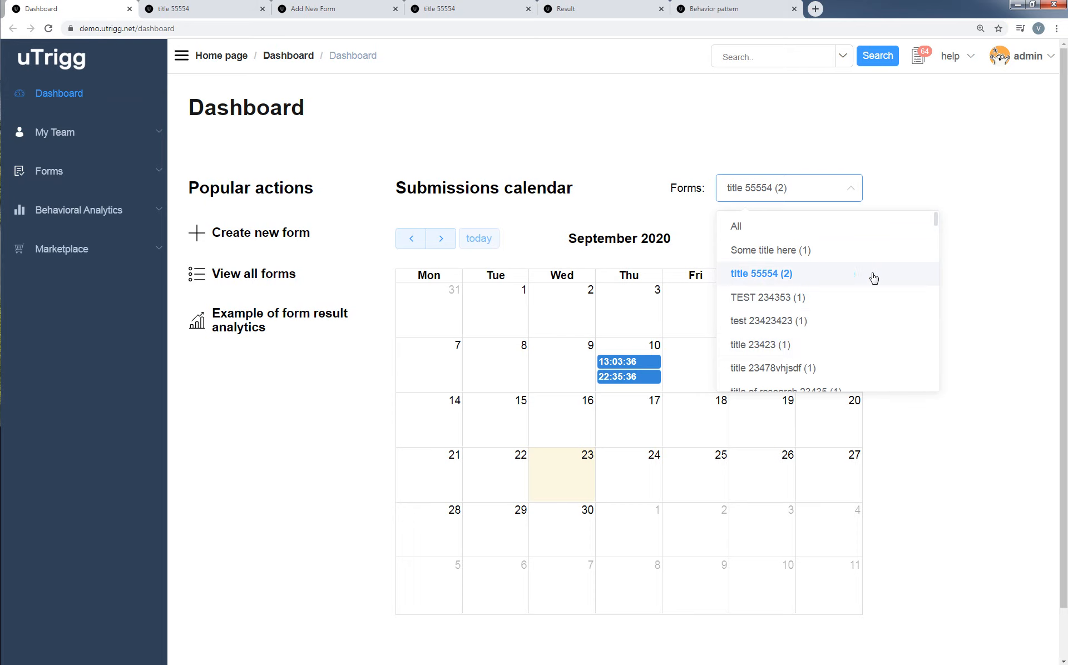
pyautogui.click(973, 271)
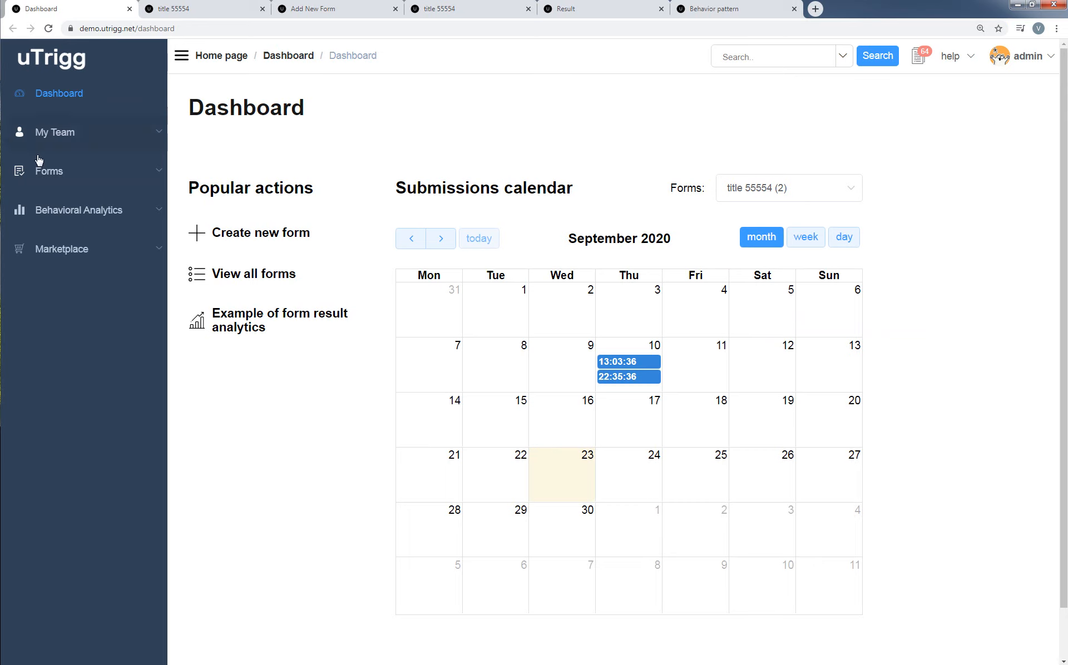
pyautogui.click(74, 172)
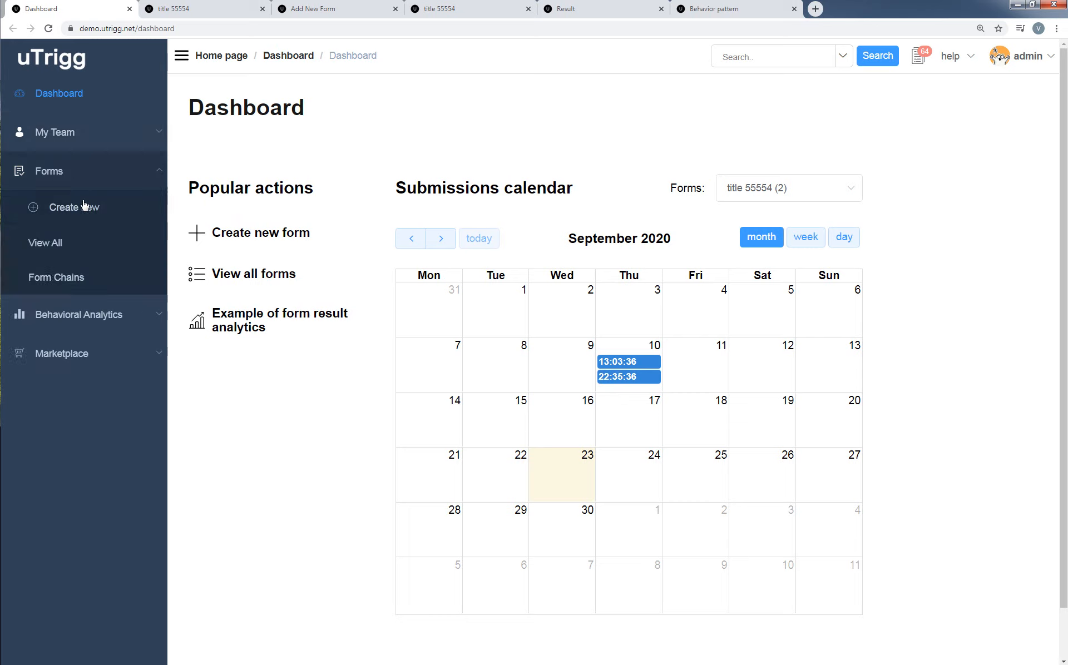
pyautogui.click(78, 245)
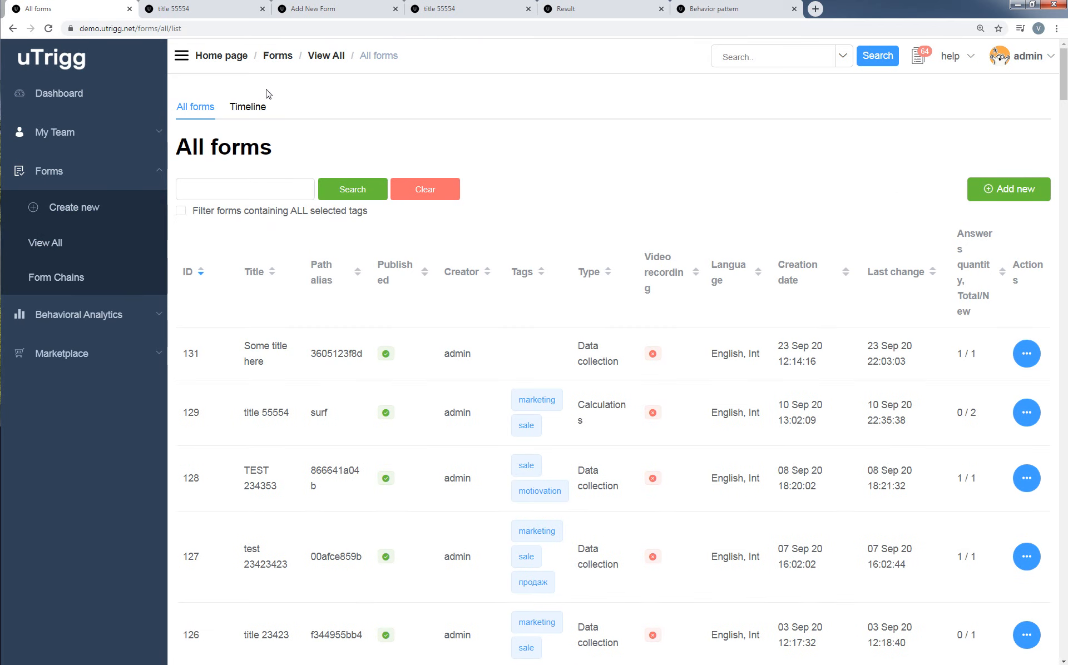
# Open the creation page for a new form in a separate tab and name the form "TITLE gjsfsdb f".
pyautogui.rightClick(91, 213)
pyautogui.click(114, 217)
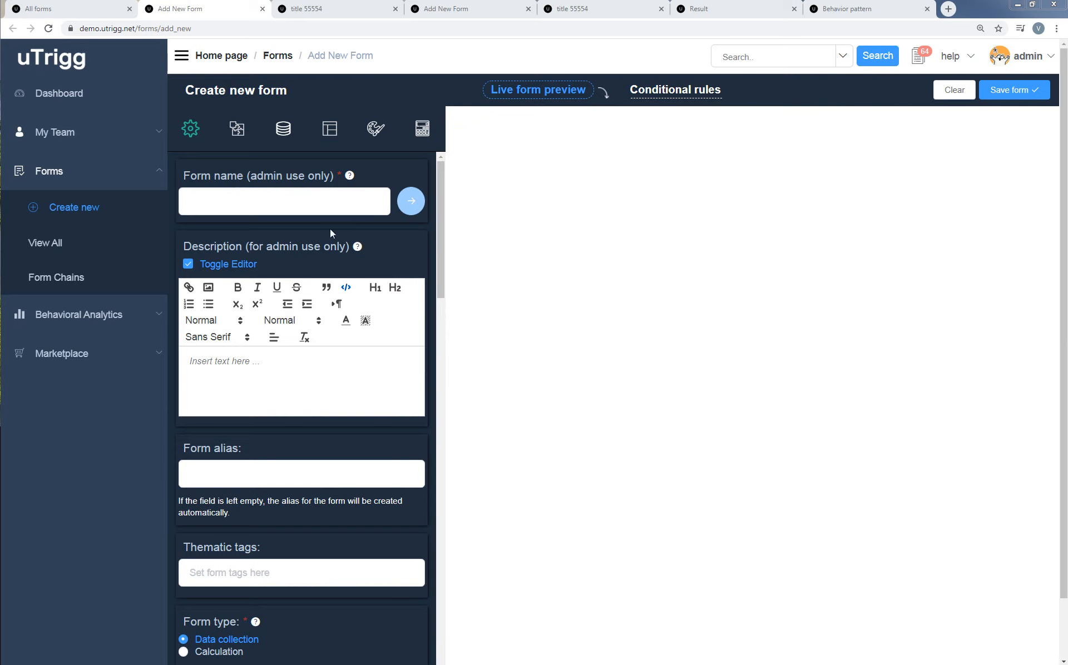
pyautogui.click(334, 202)
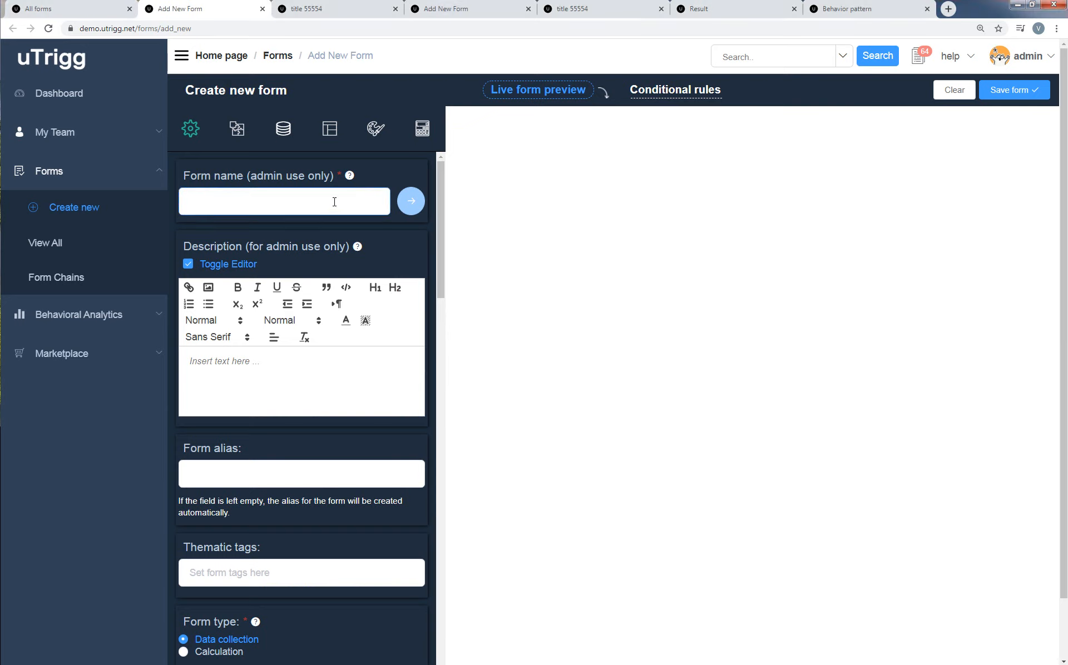
pyautogui.write('TIT')
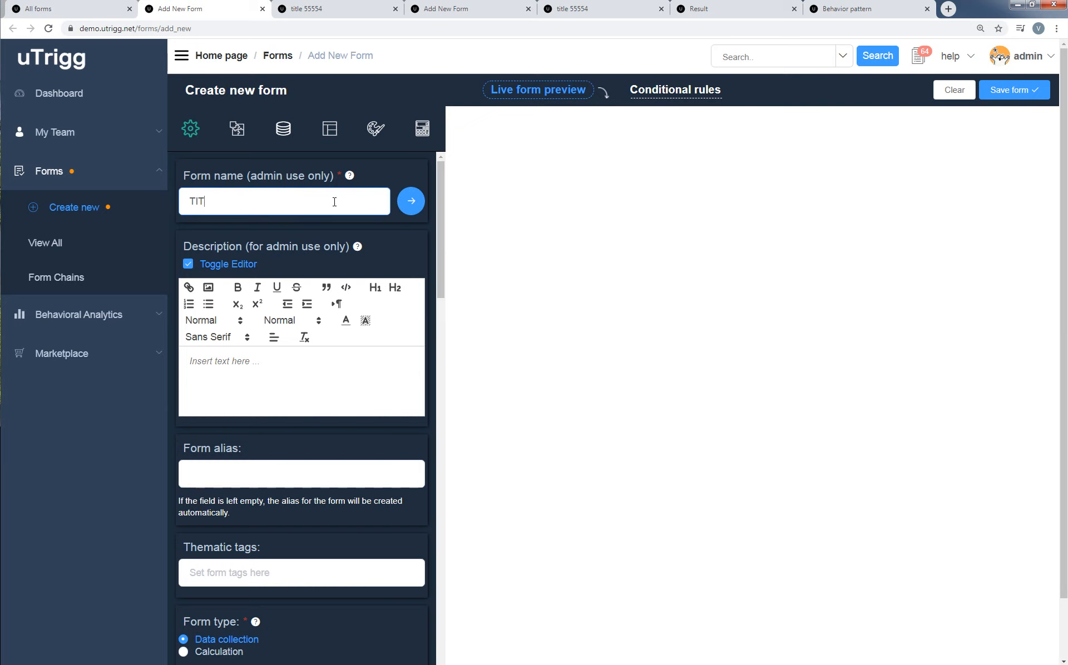
pyautogui.write('LE gjsfsdb f')
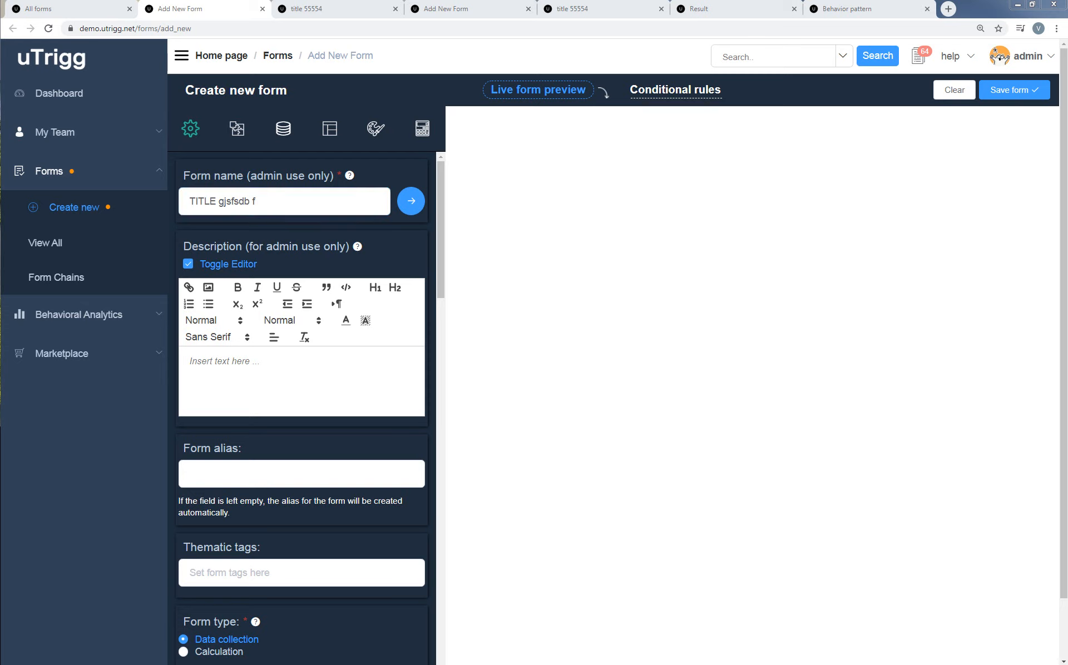
# Add the description "Super grasping description that will narrow down..." and apply the form name as the title in the live preview.
pyautogui.click(245, 375)
pyautogui.write('Super grasping description that will narrow down...')
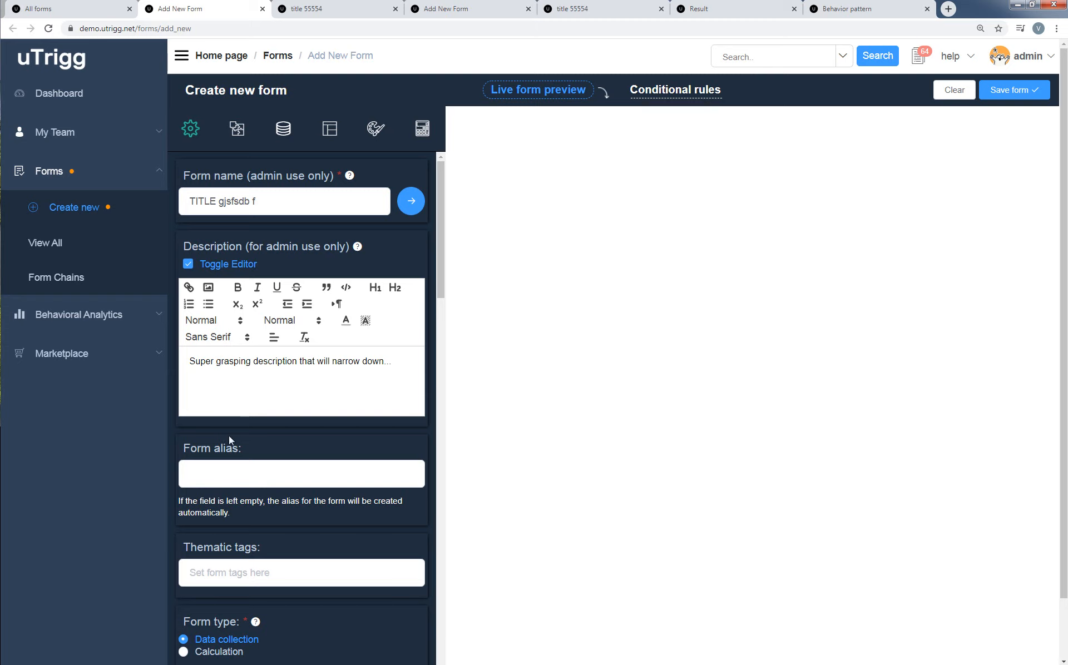
pyautogui.click(412, 201)
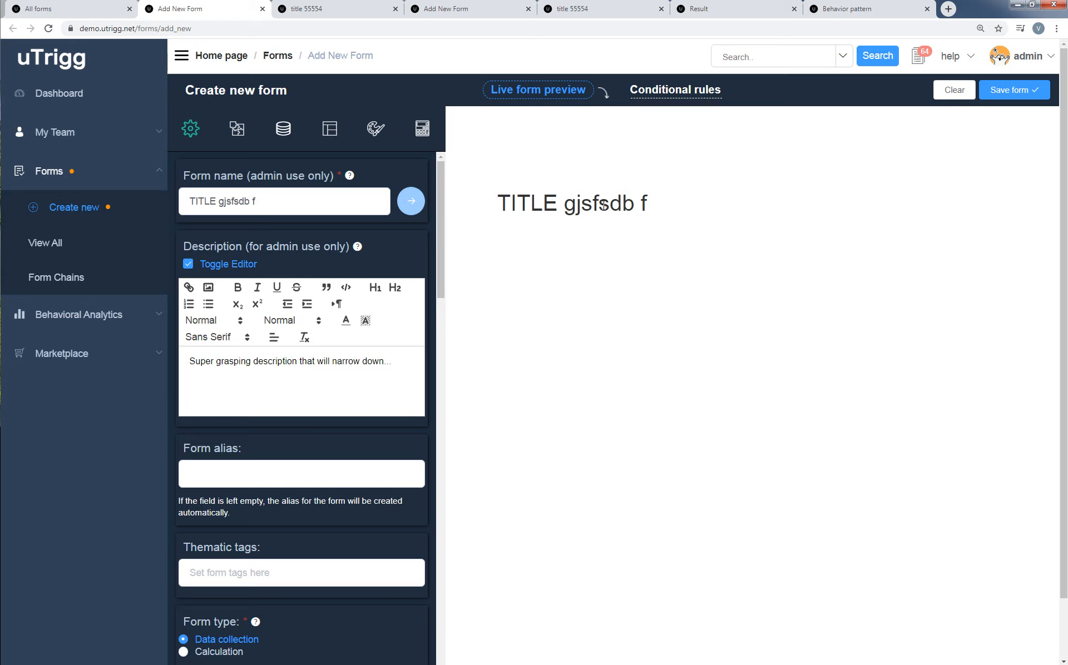
# Change the form title text in the title's settings to "TITLE 324324".
pyautogui.click(961, 182)
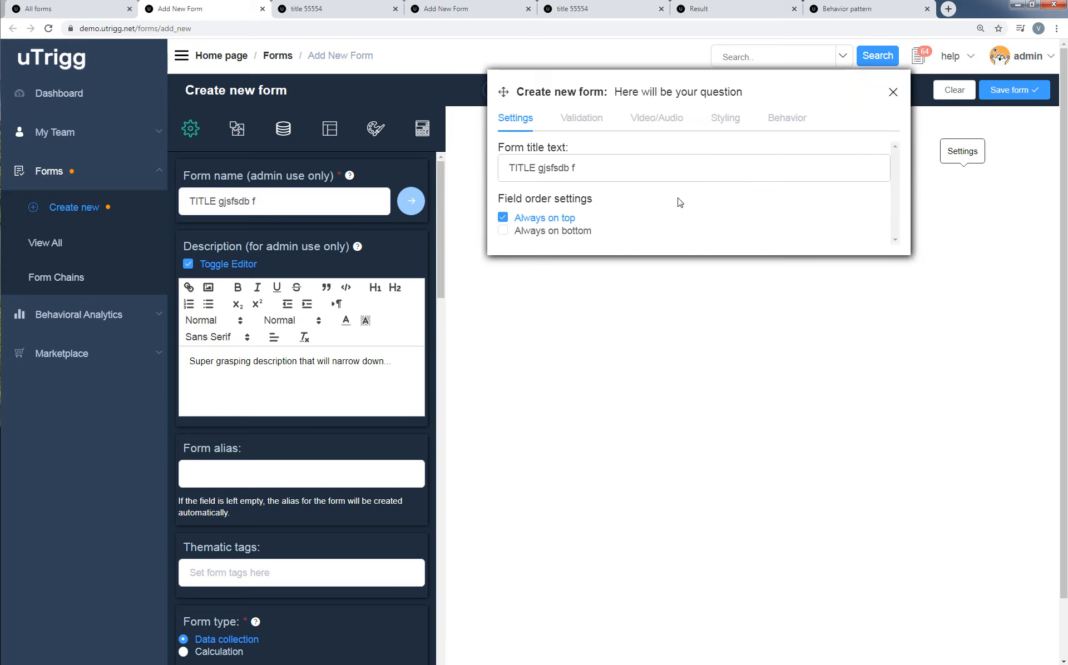
pyautogui.moveTo(553, 141); pyautogui.dragTo(730, 422)
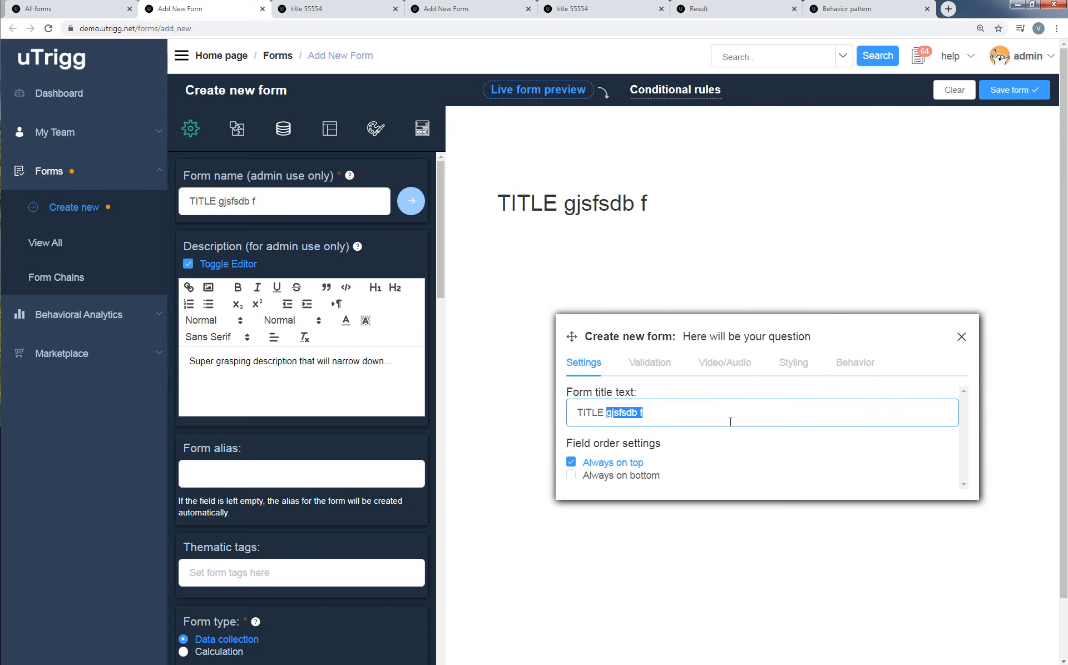
pyautogui.write('324324')
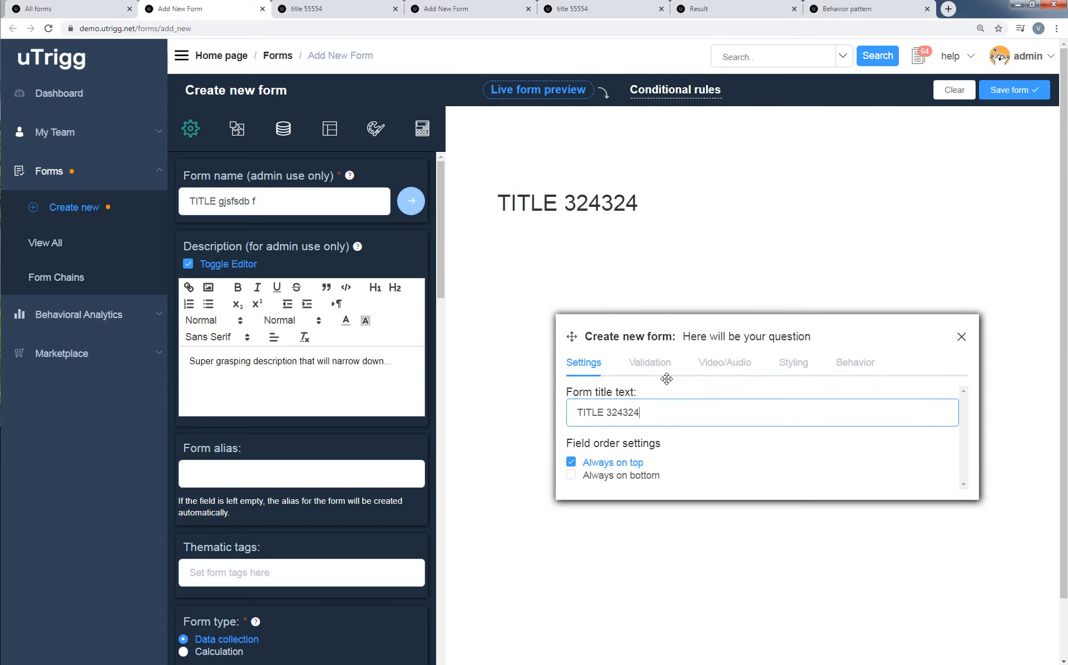
# Set the form alias to "market".
pyautogui.click(305, 466)
pyautogui.moveTo(438, 260); pyautogui.dragTo(435, 263)
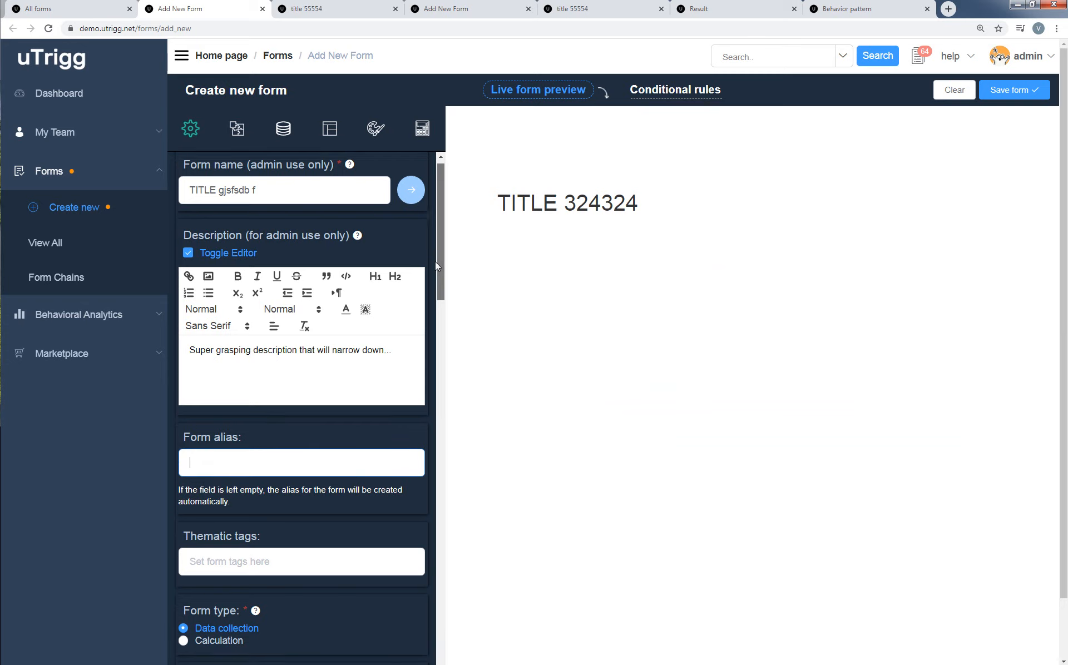
pyautogui.scroll(-3, 435, 267)
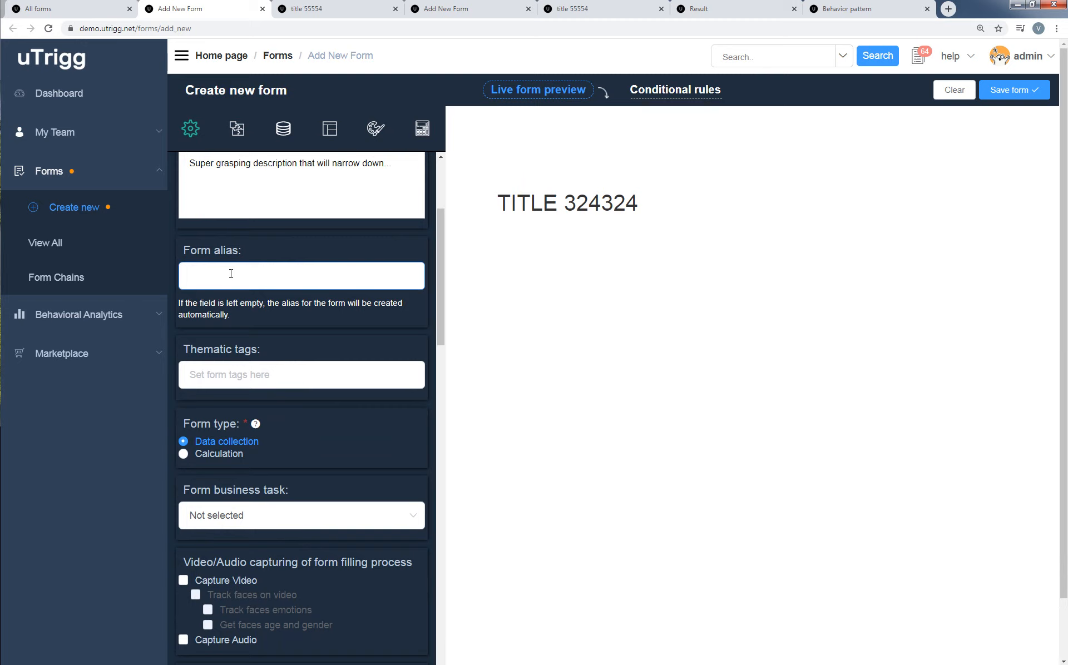
pyautogui.write('market')
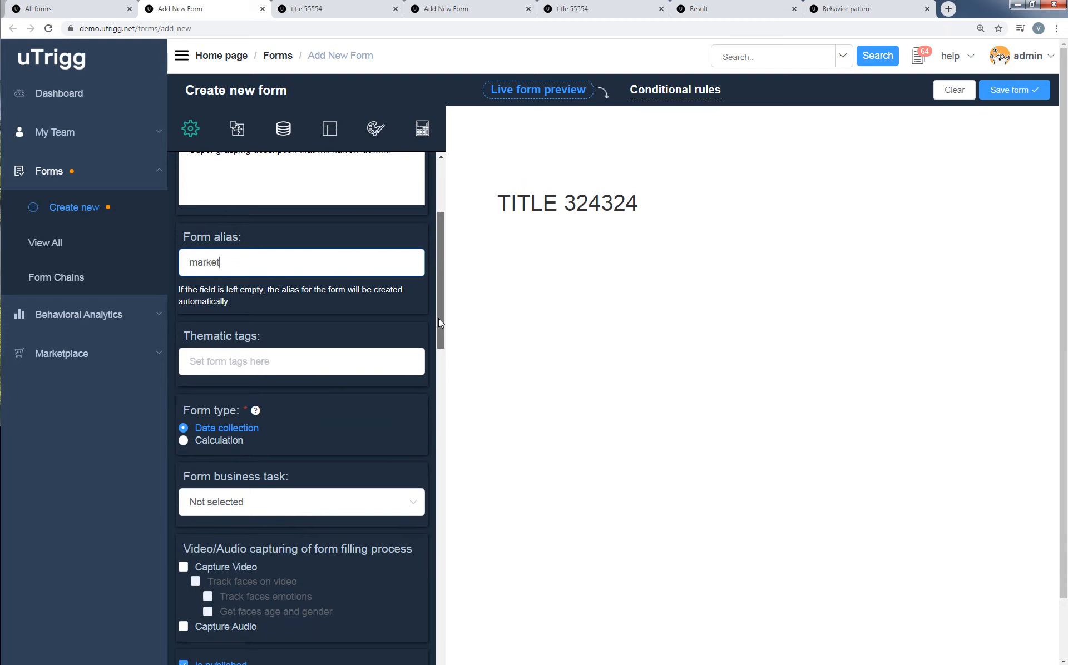
# Add the thematic tags "sales" and "marketing" to the form.
pyautogui.scroll(-1, 439, 318)
pyautogui.click(320, 329)
pyautogui.write('sales')
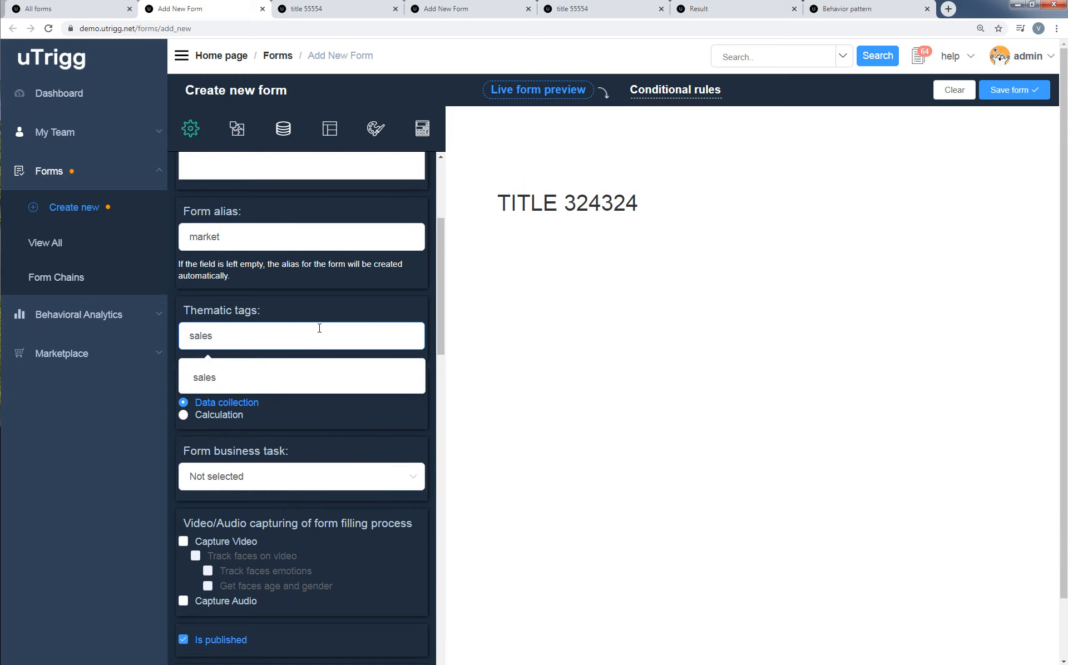
pyautogui.click(282, 378)
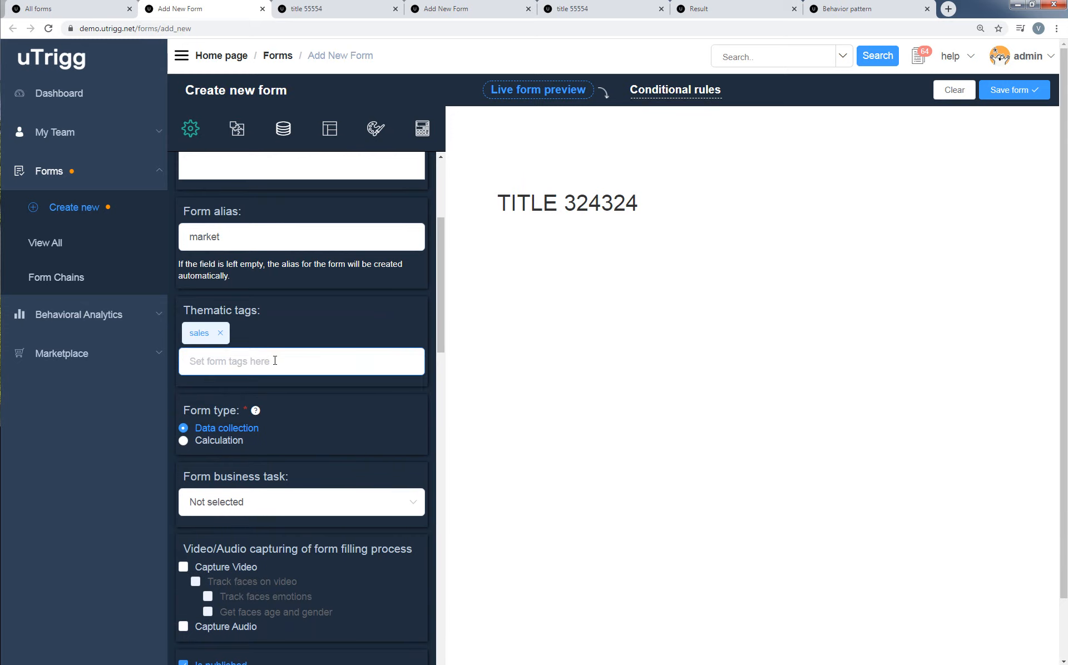
pyautogui.write('marketing')
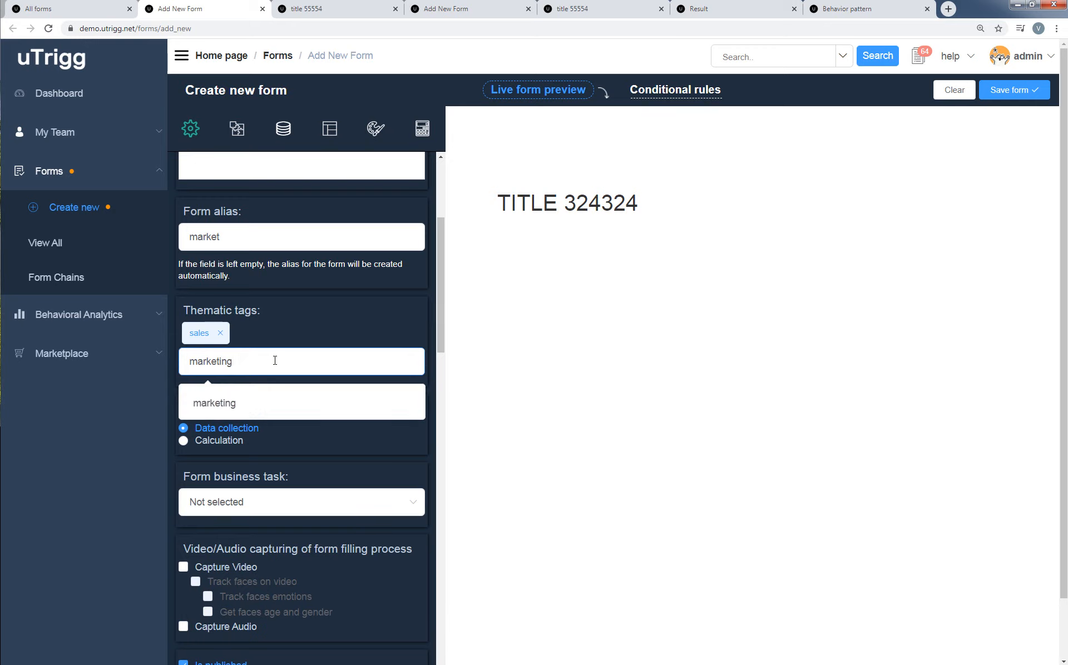
pyautogui.click(358, 402)
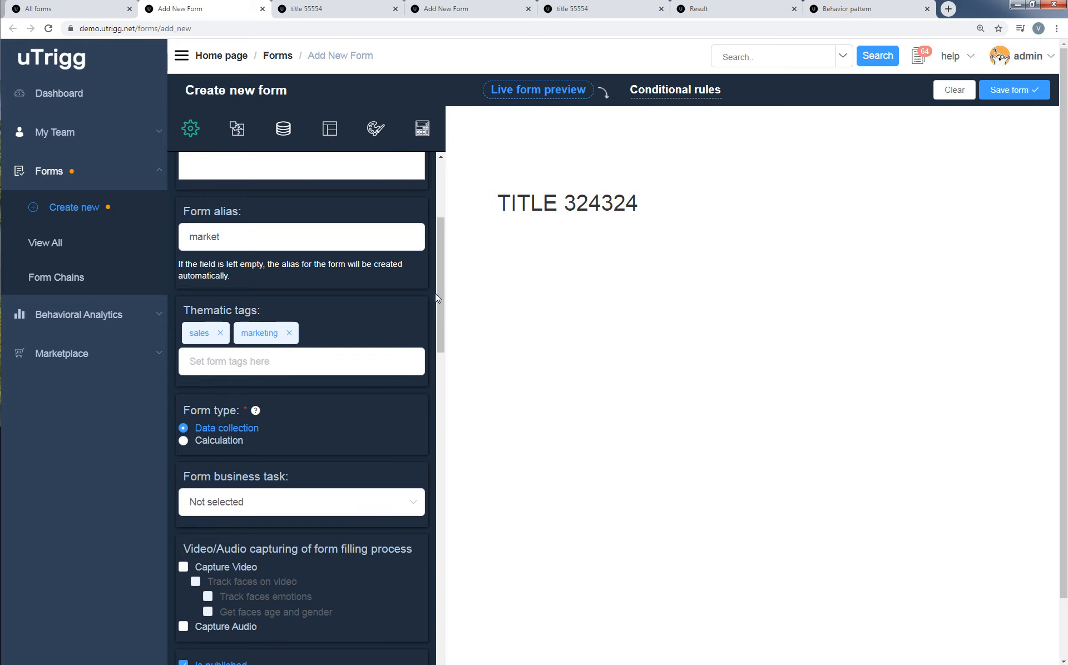
# Set the form type to Calculation and add a first result range in the calculation settings.
pyautogui.moveTo(439, 307); pyautogui.dragTo(423, 320)
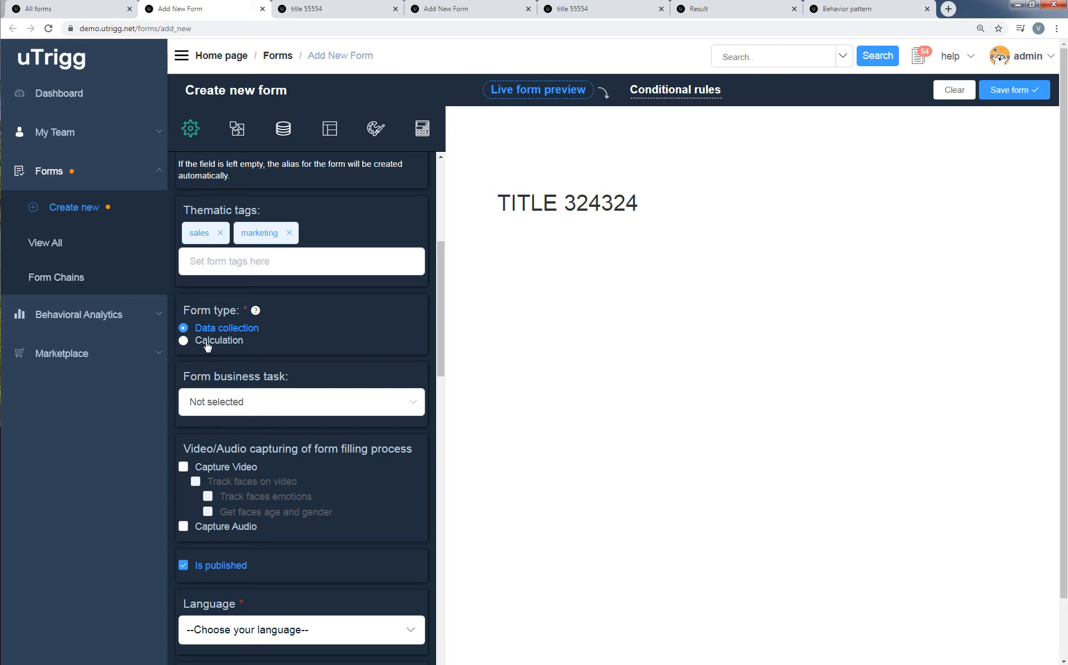
pyautogui.click(184, 346)
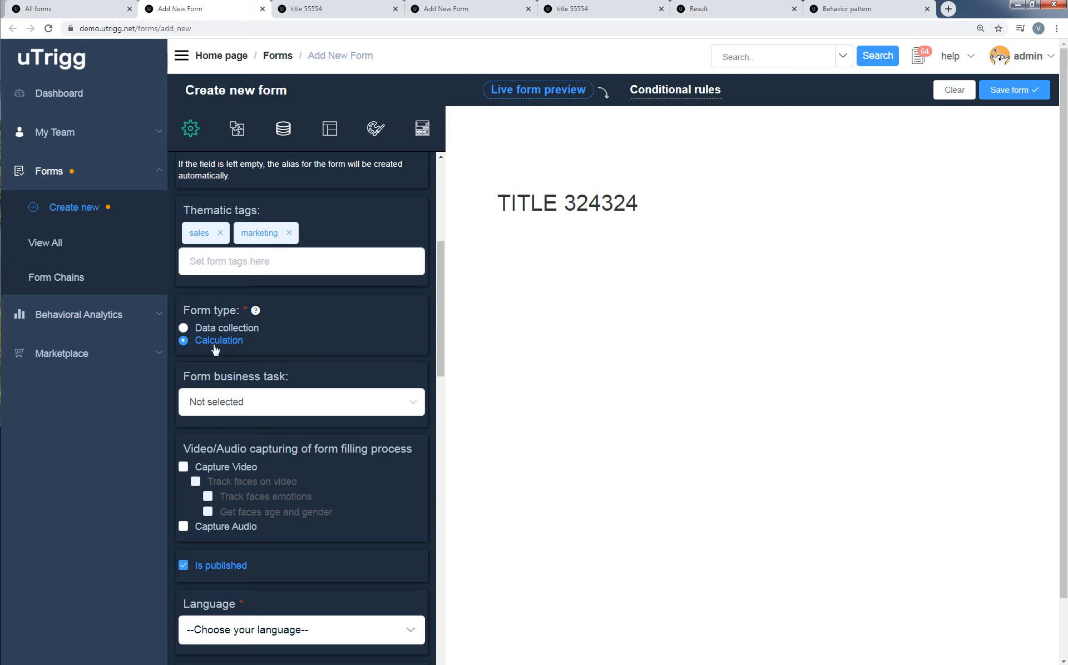
pyautogui.click(421, 131)
pyautogui.click(196, 177)
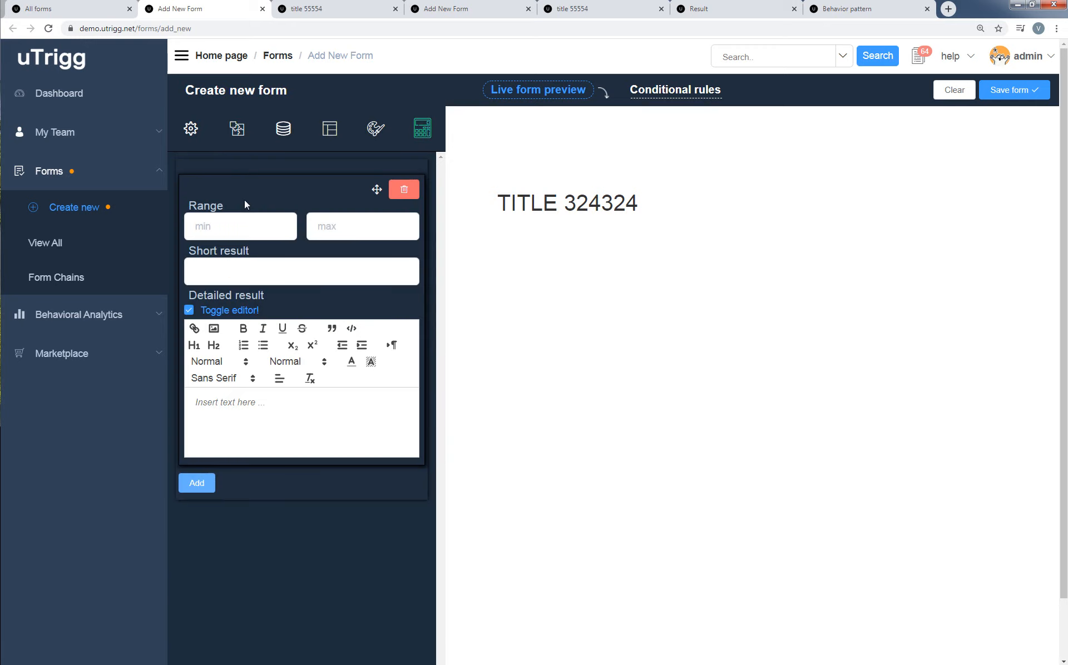
# Set the first result range to min 0 and max 20 with the short result "well done".
pyautogui.write('0')
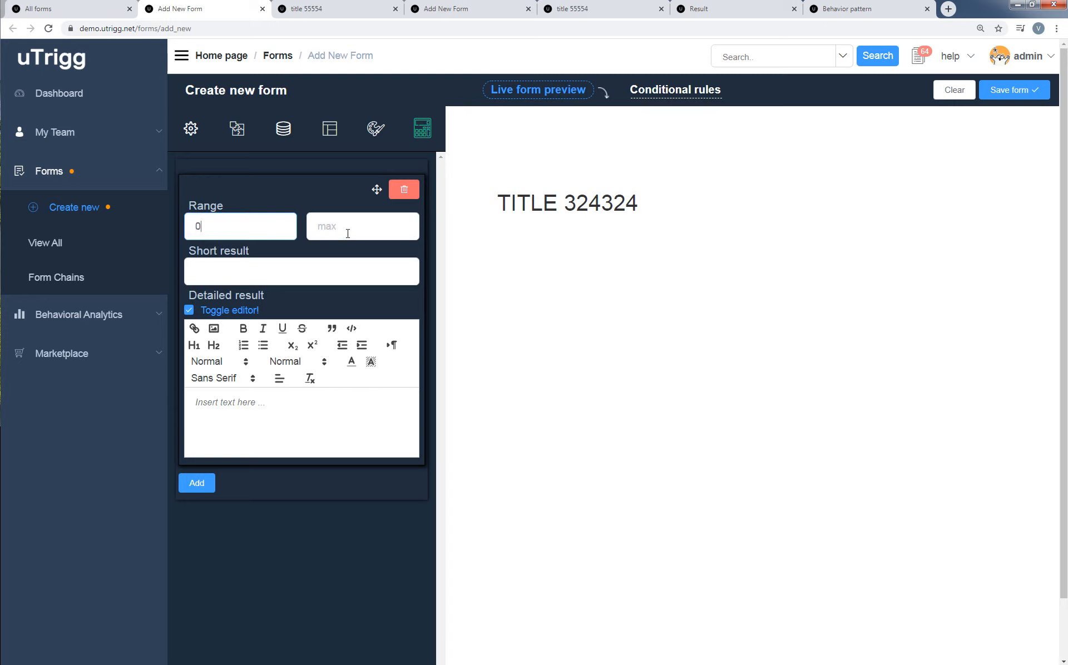
pyautogui.click(347, 234)
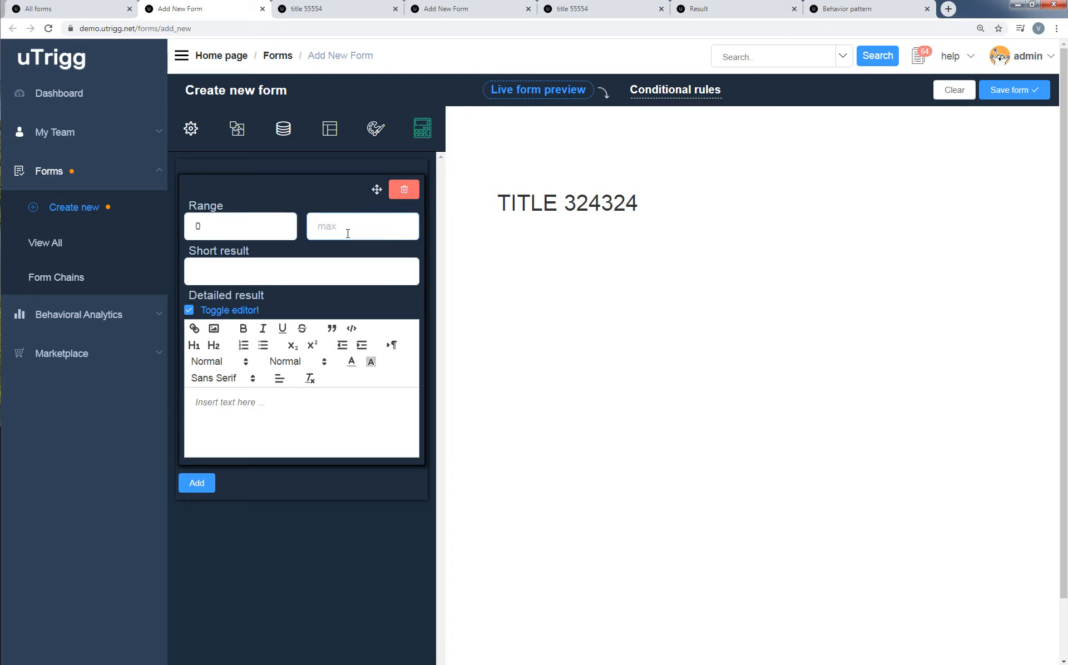
pyautogui.write('20')
pyautogui.click(310, 272)
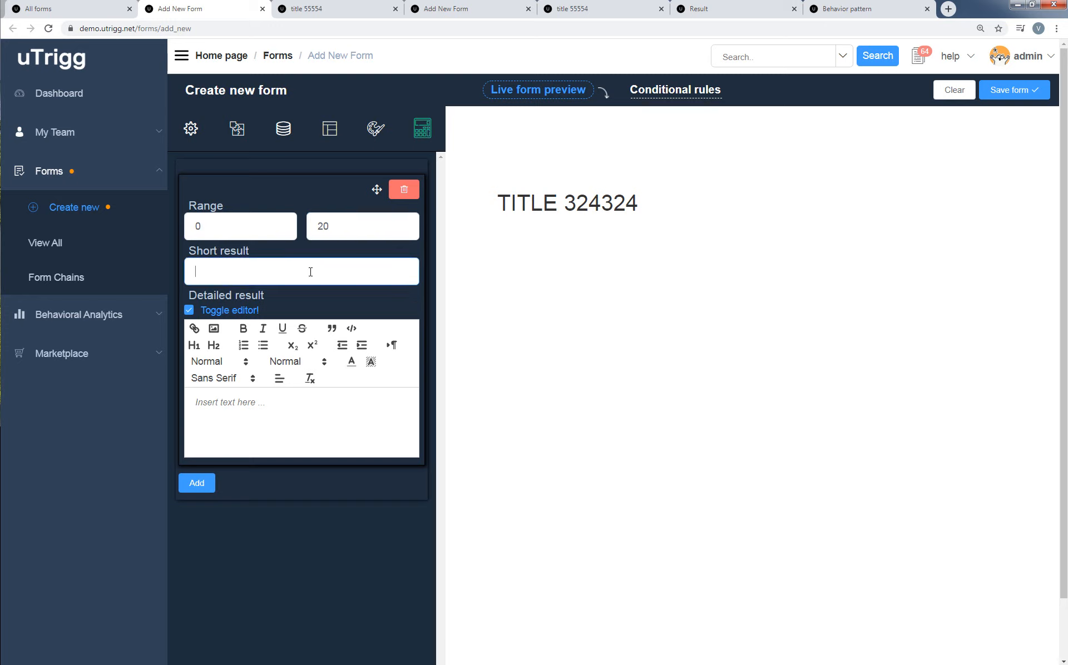
pyautogui.write('well done')
# Add a second result range and enter "ddddddddddddd" as the first range's detailed result.
pyautogui.click(189, 486)
pyautogui.click(257, 420)
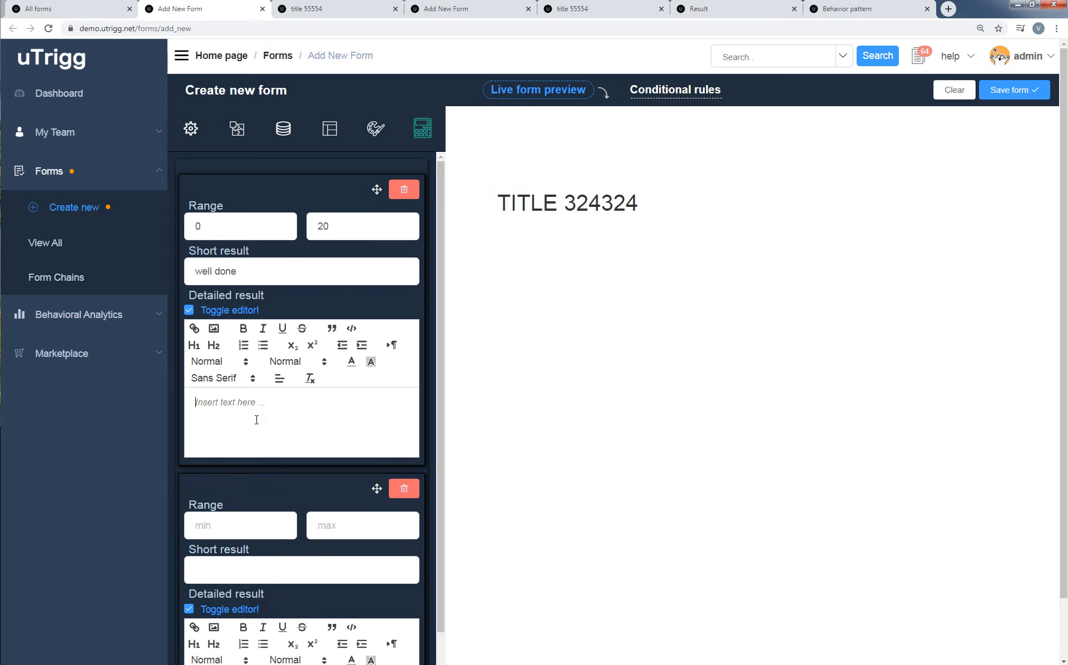
pyautogui.write('ddddddddddddd')
# Set the second result range to min 21 and max 30 with short result "good" and detailed result "cxvxcv".
pyautogui.scroll(-1, 262, 420)
pyautogui.click(220, 477)
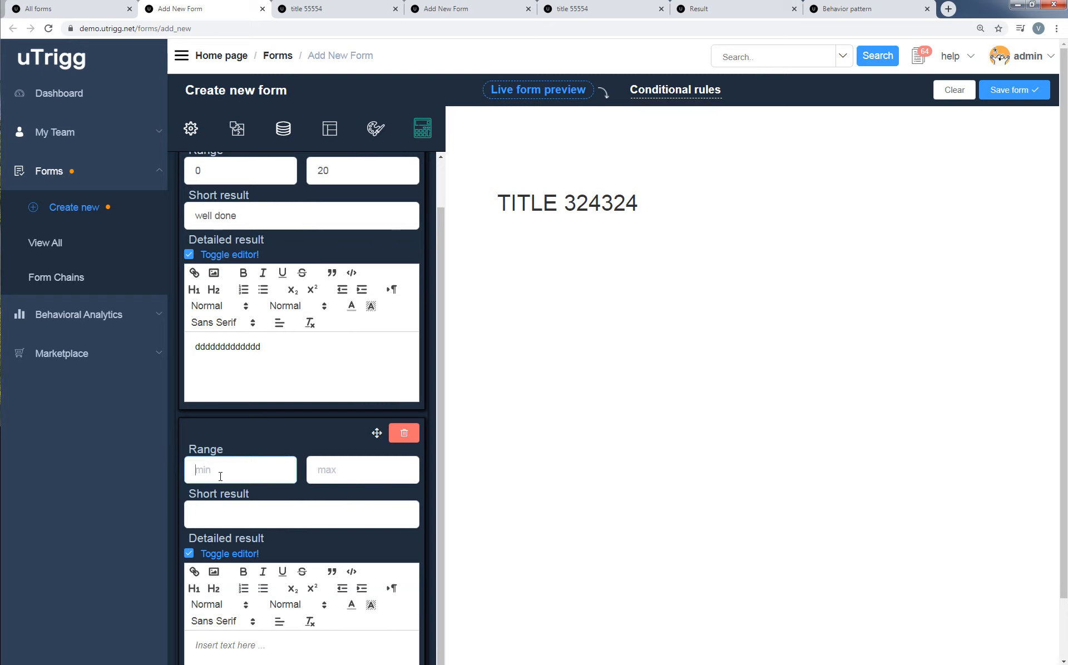
pyautogui.write('21')
pyautogui.click(382, 469)
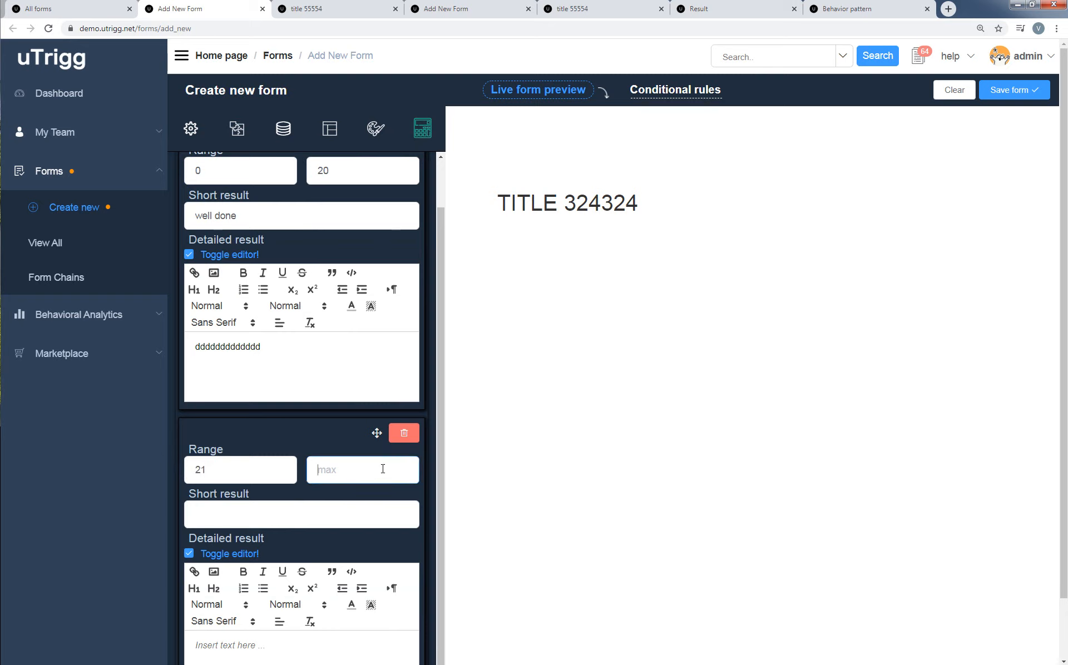
pyautogui.write('30')
pyautogui.click(281, 524)
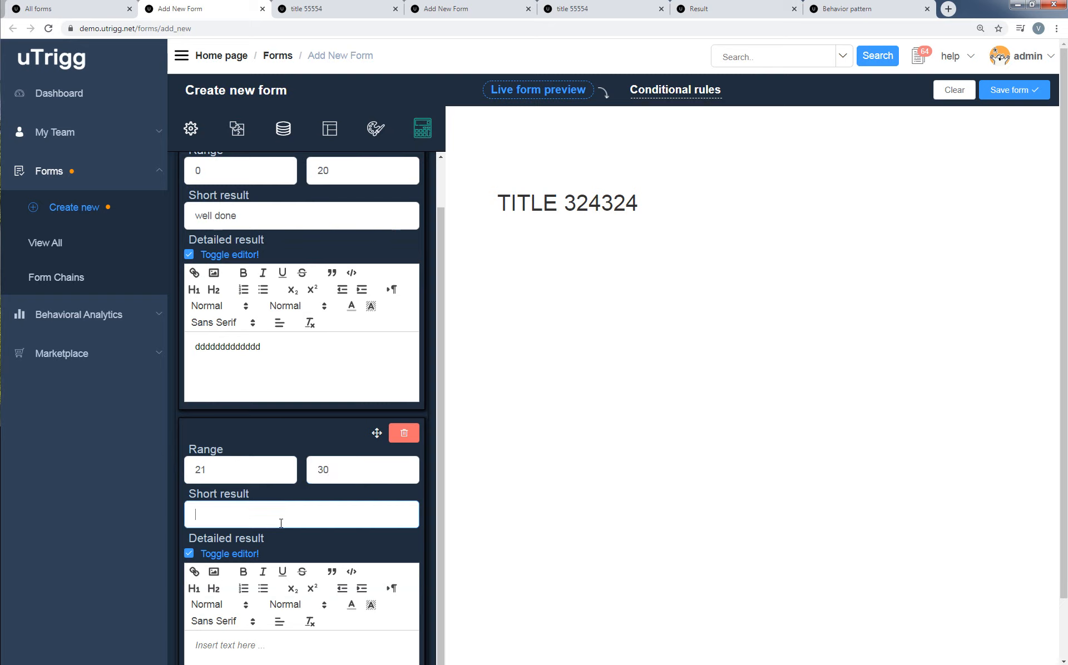
pyautogui.write('good')
pyautogui.scroll(-1, 337, 507)
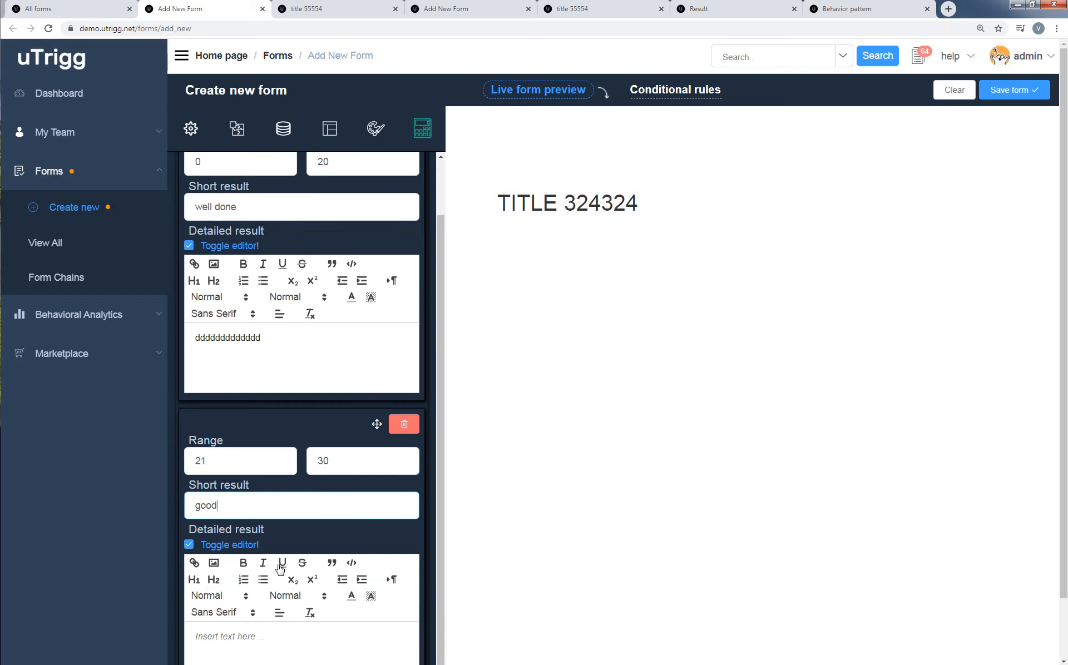
pyautogui.click(232, 612)
pyautogui.write('cxvxcv')
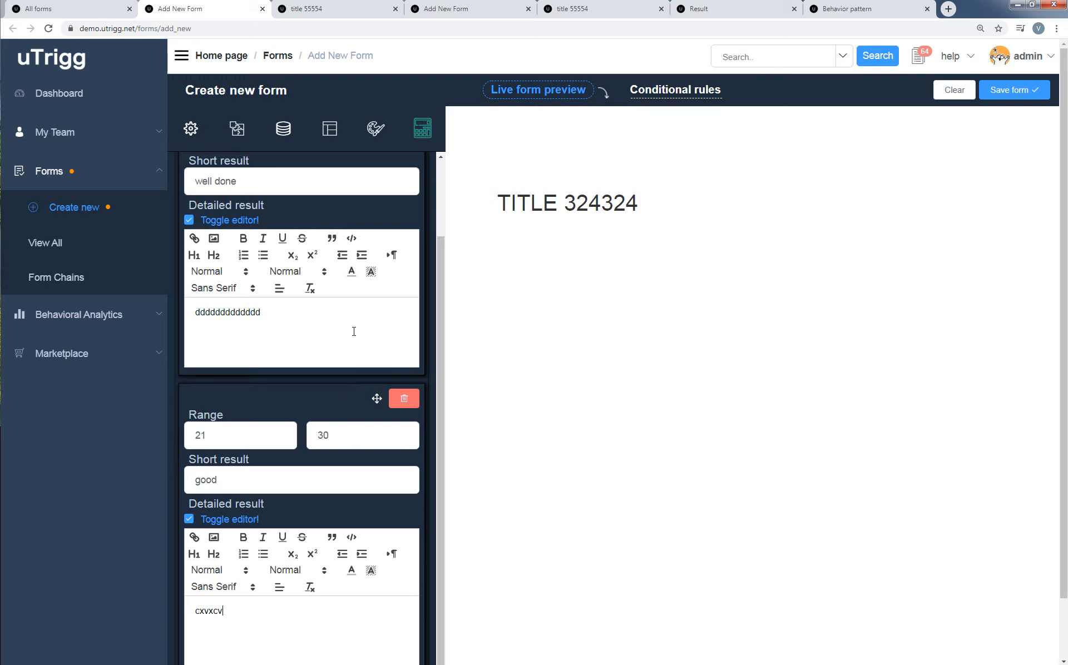
# Return to the general form settings and set the form type to Data collection.
pyautogui.click(195, 132)
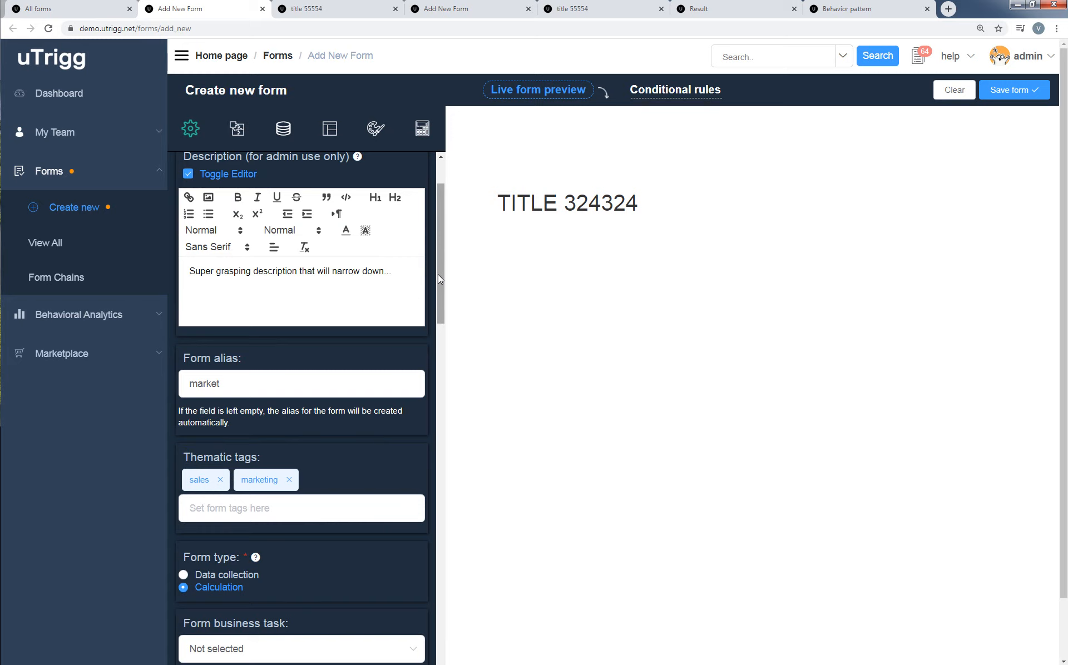
pyautogui.scroll(-3, 438, 275)
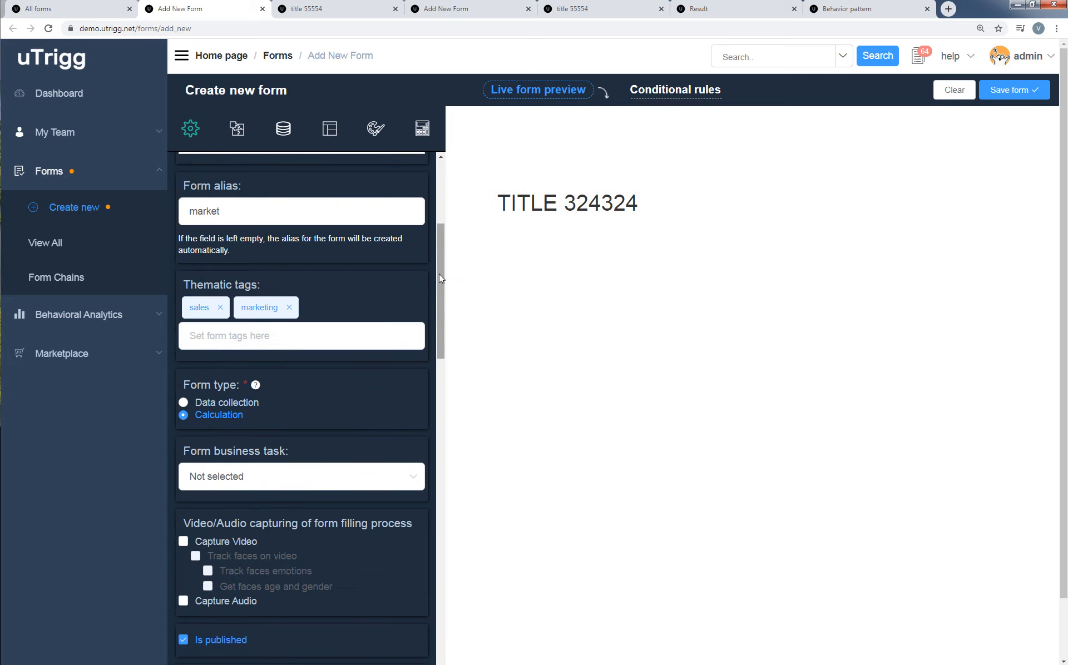
pyautogui.click(245, 405)
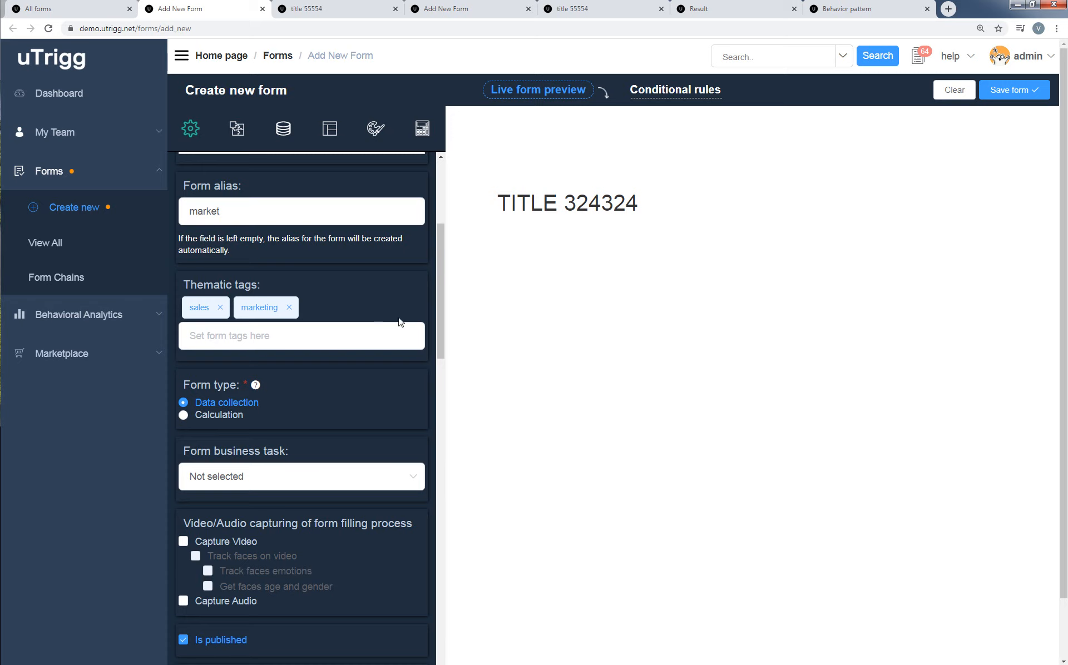
# Try Arabic as the form language and clear the language selection again.
pyautogui.moveTo(444, 333); pyautogui.dragTo(436, 361)
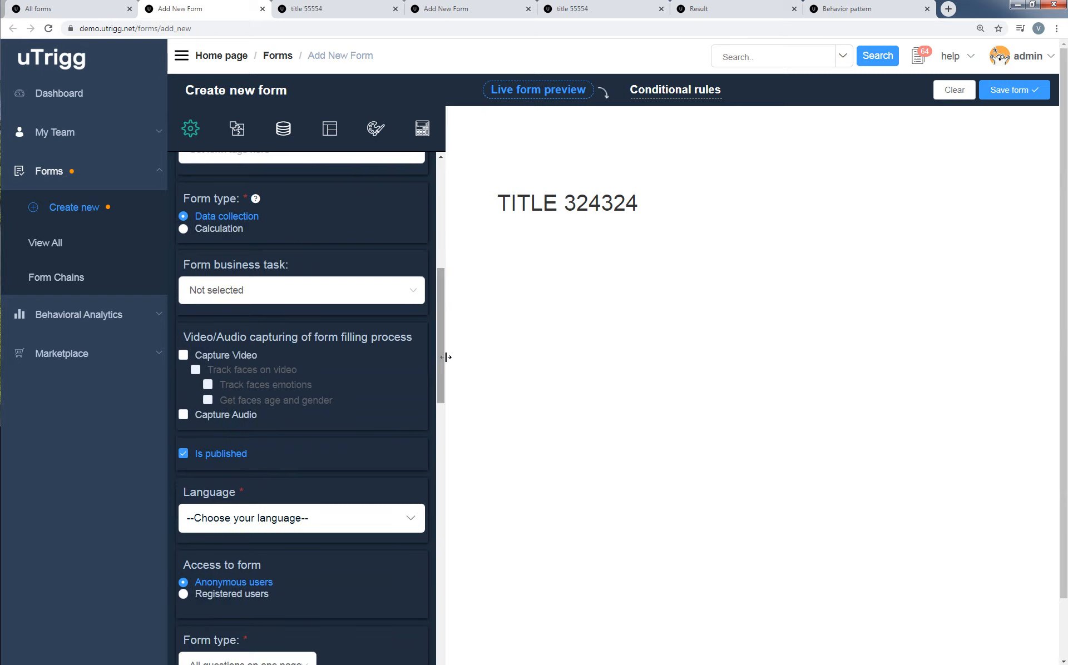
pyautogui.scroll(-1, 439, 325)
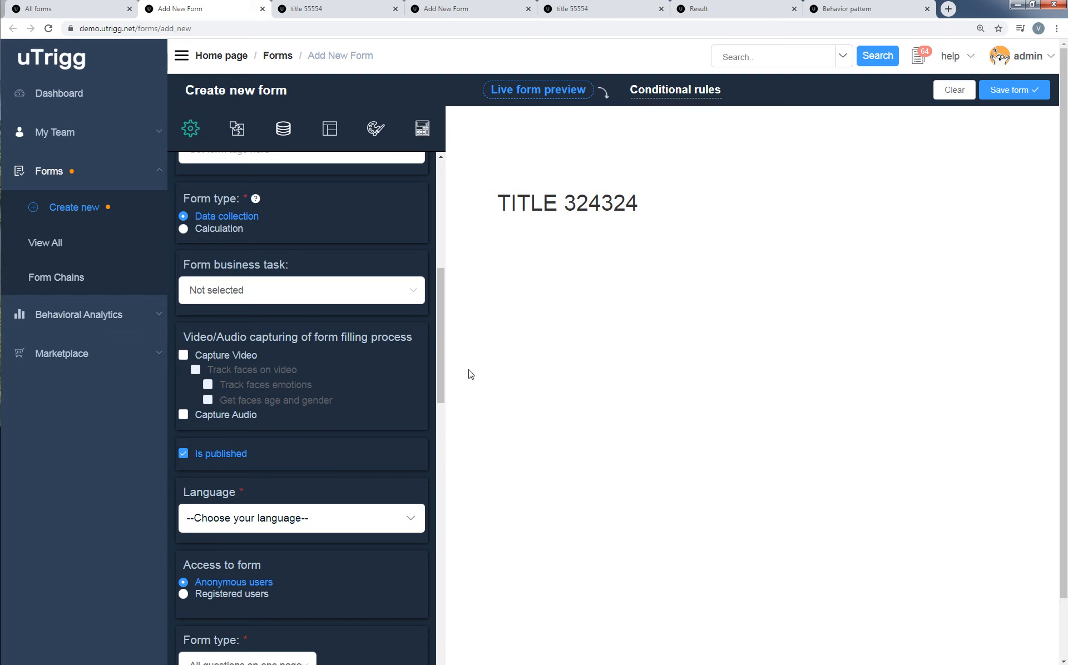
pyautogui.scroll(-2, 442, 367)
pyautogui.scroll(-1, 442, 388)
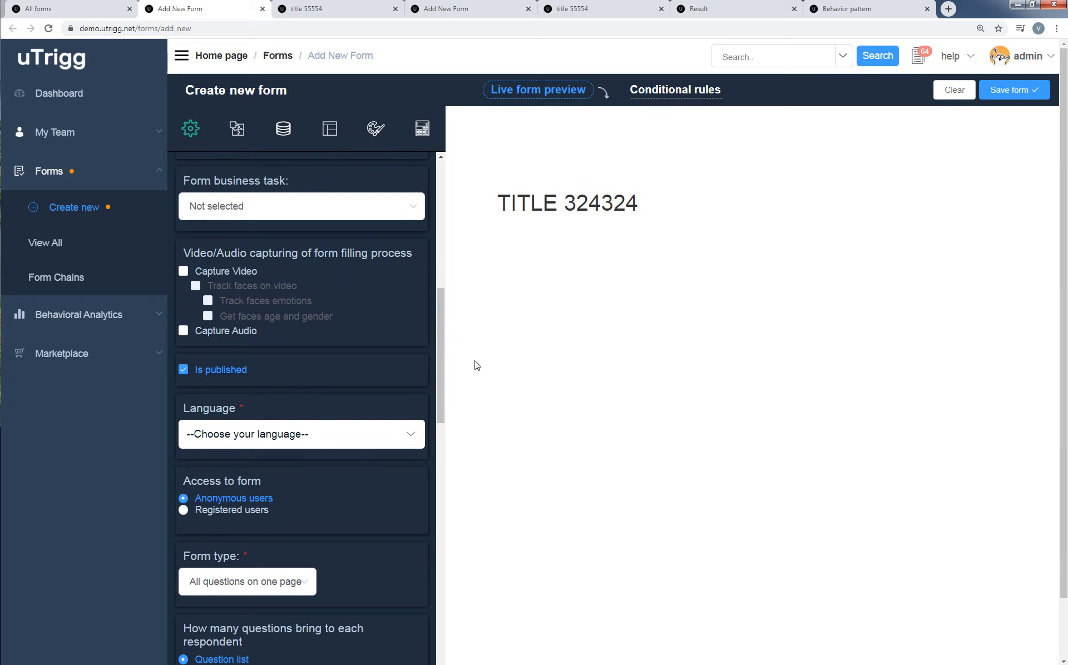
pyautogui.scroll(-1, 444, 382)
pyautogui.scroll(-2, 444, 382)
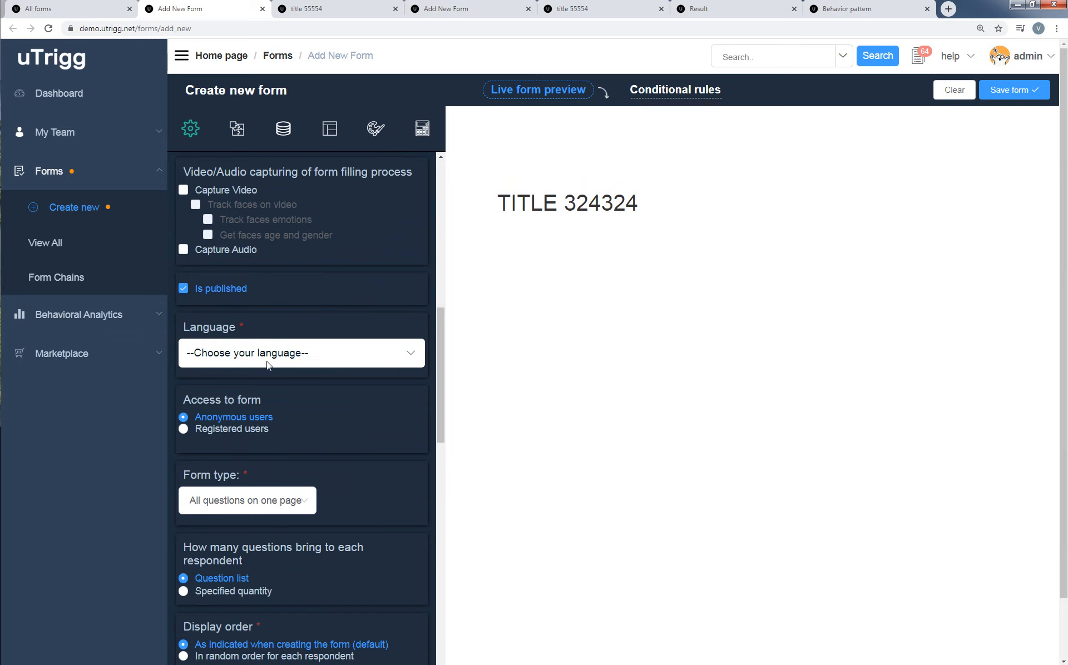
pyautogui.click(410, 354)
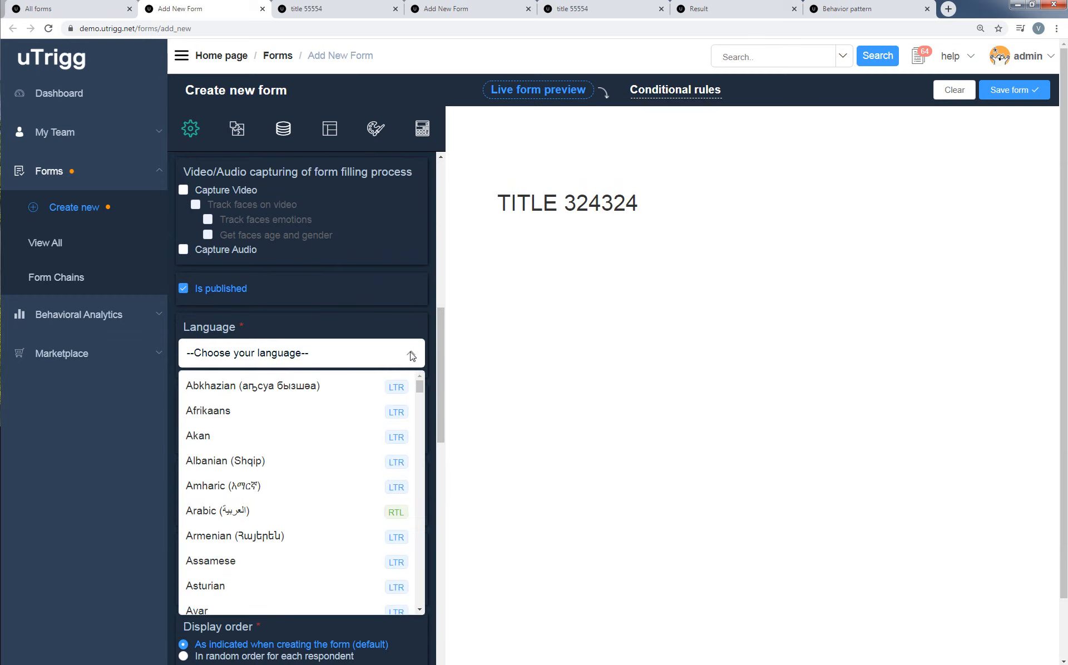
pyautogui.click(321, 518)
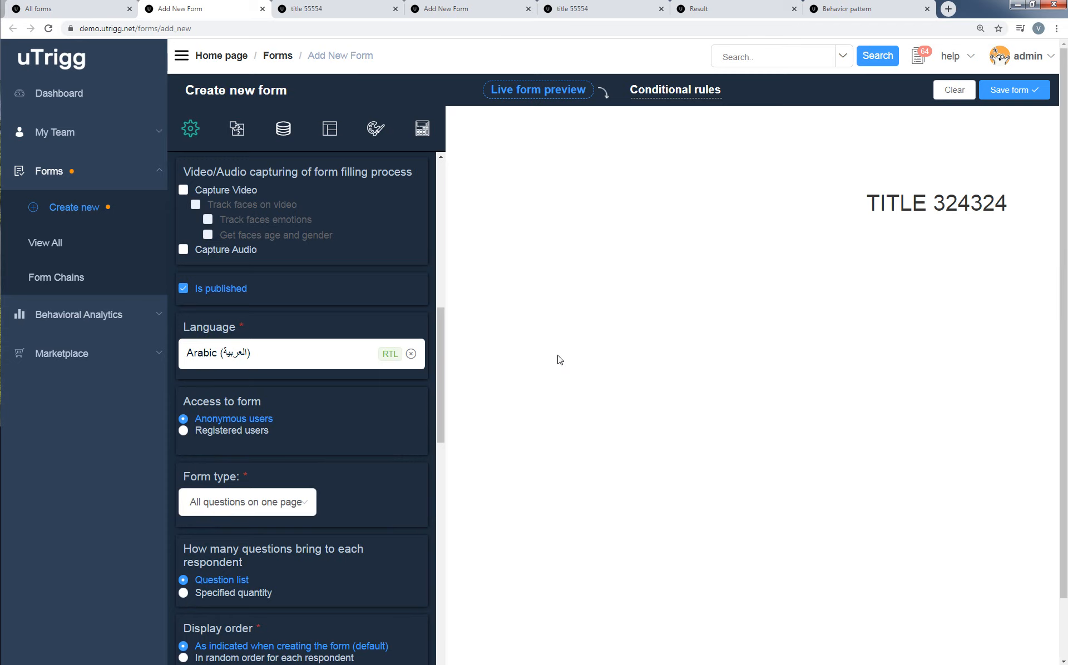
pyautogui.click(412, 355)
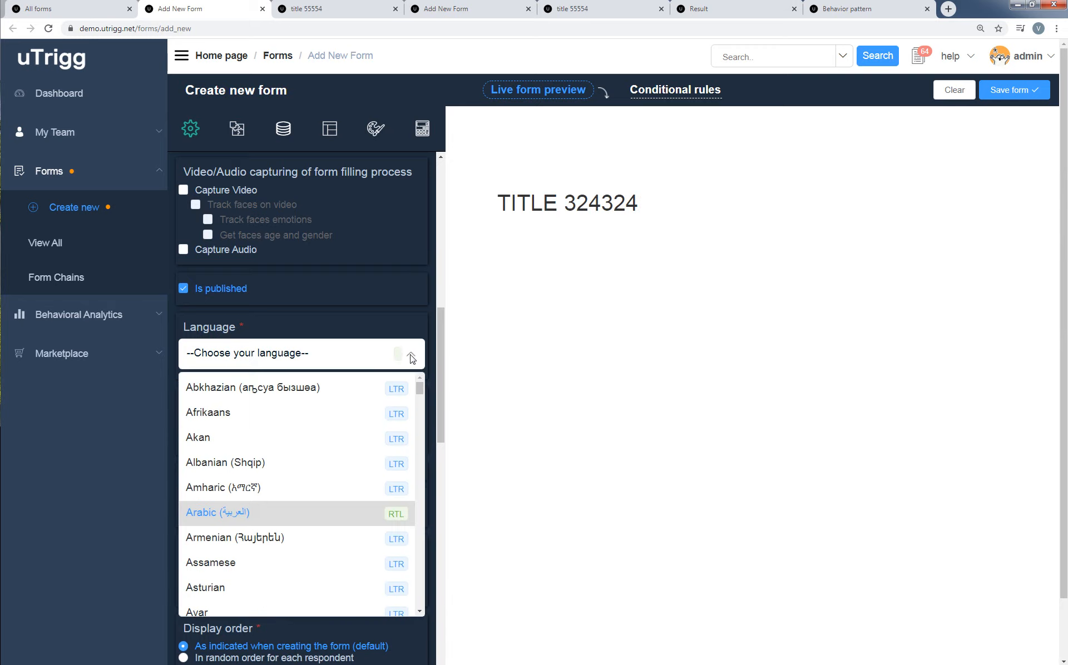
pyautogui.click(439, 338)
# Examine the form type options for how questions are distributed across pages, leaving the selection as it is.
pyautogui.moveTo(440, 341); pyautogui.dragTo(438, 372)
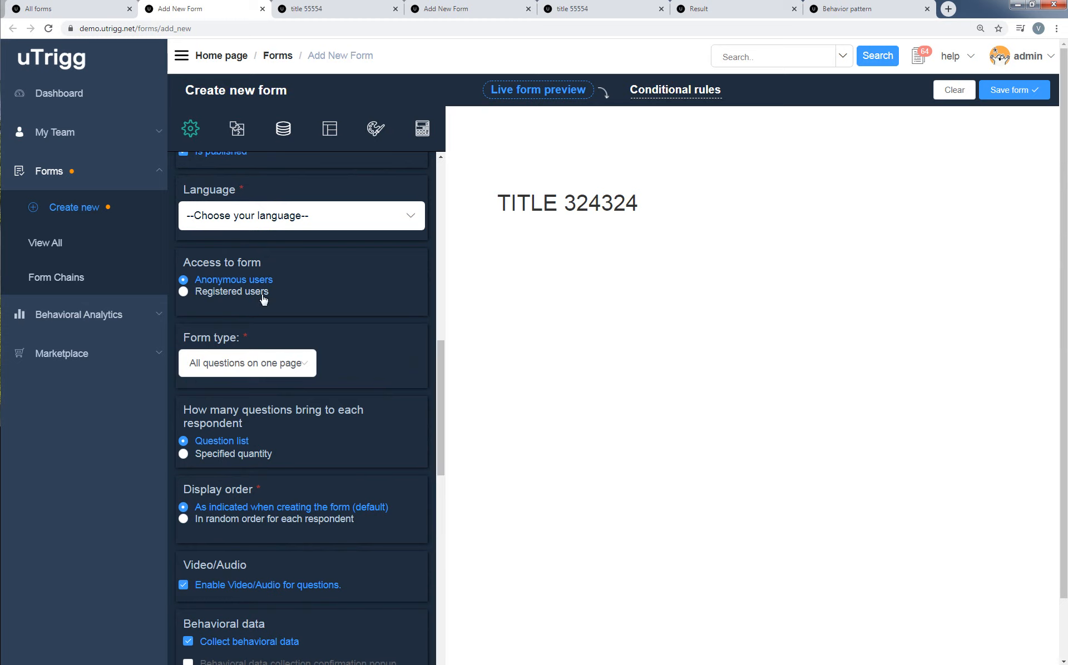
pyautogui.click(303, 365)
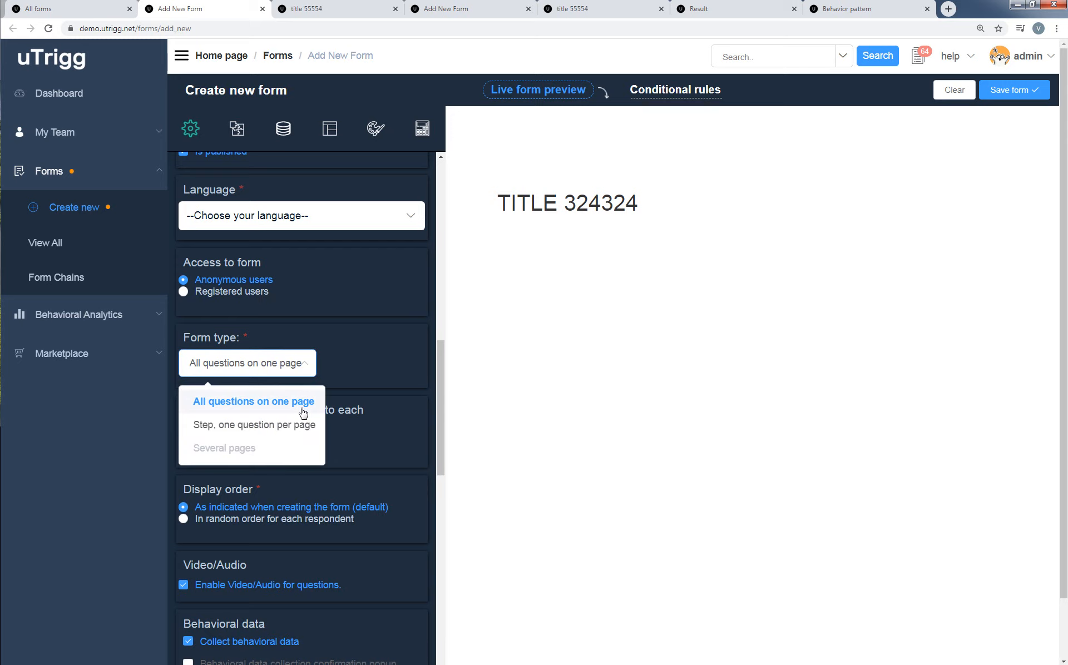
pyautogui.click(361, 362)
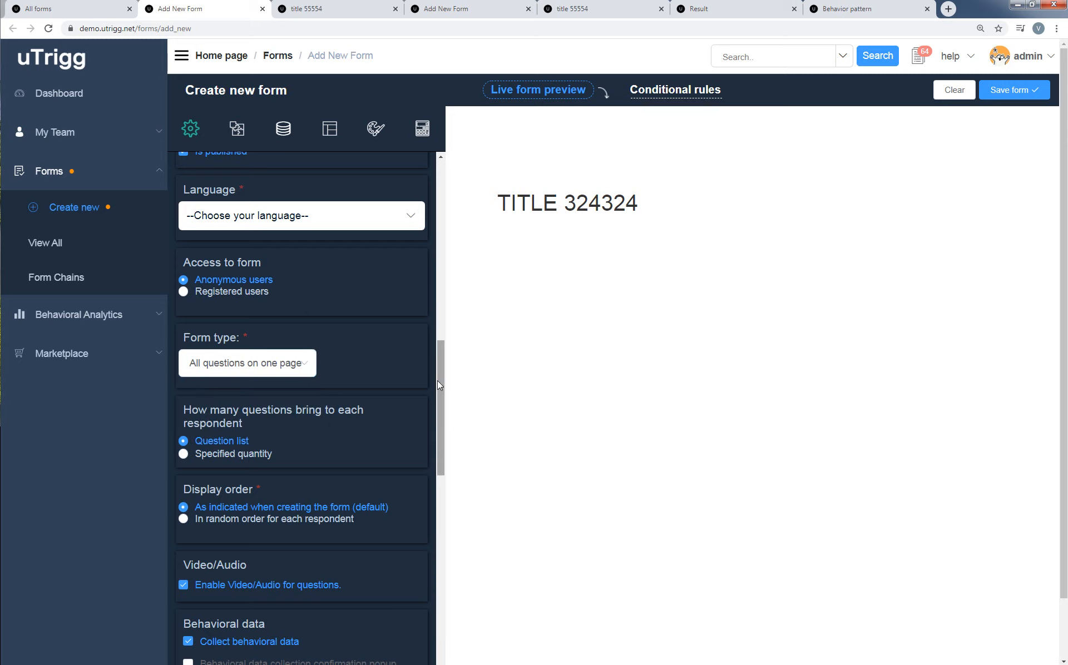
pyautogui.moveTo(439, 382); pyautogui.dragTo(437, 402)
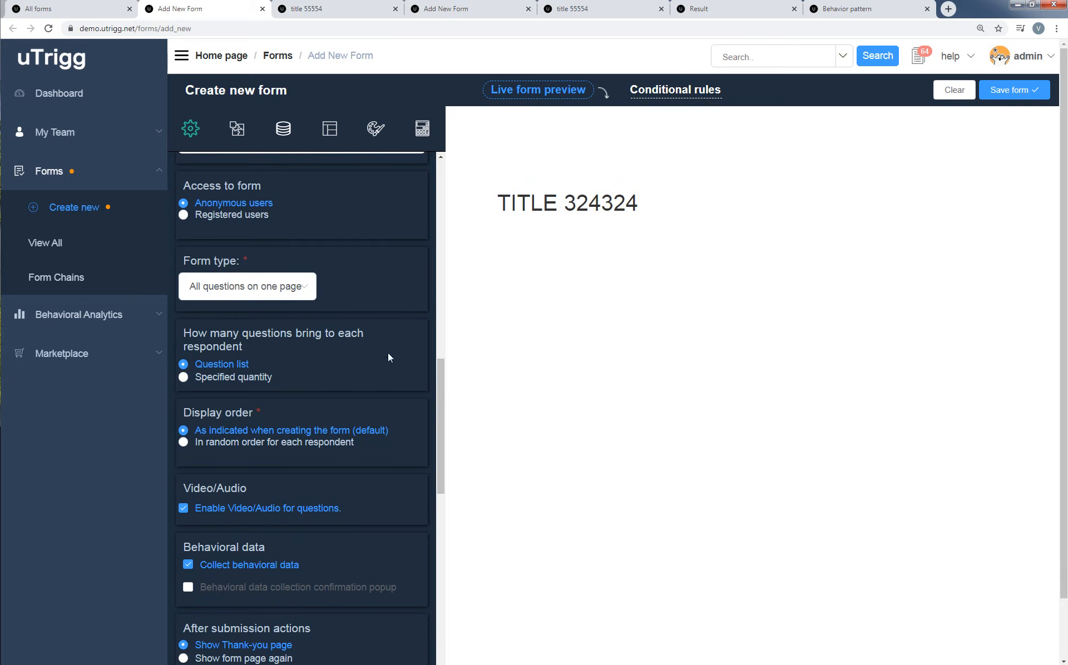
# Enable the behavioral data collection confirmation popup and enter "tyttt fghgfhfg hg" as its popup text.
pyautogui.moveTo(437, 406); pyautogui.dragTo(432, 459)
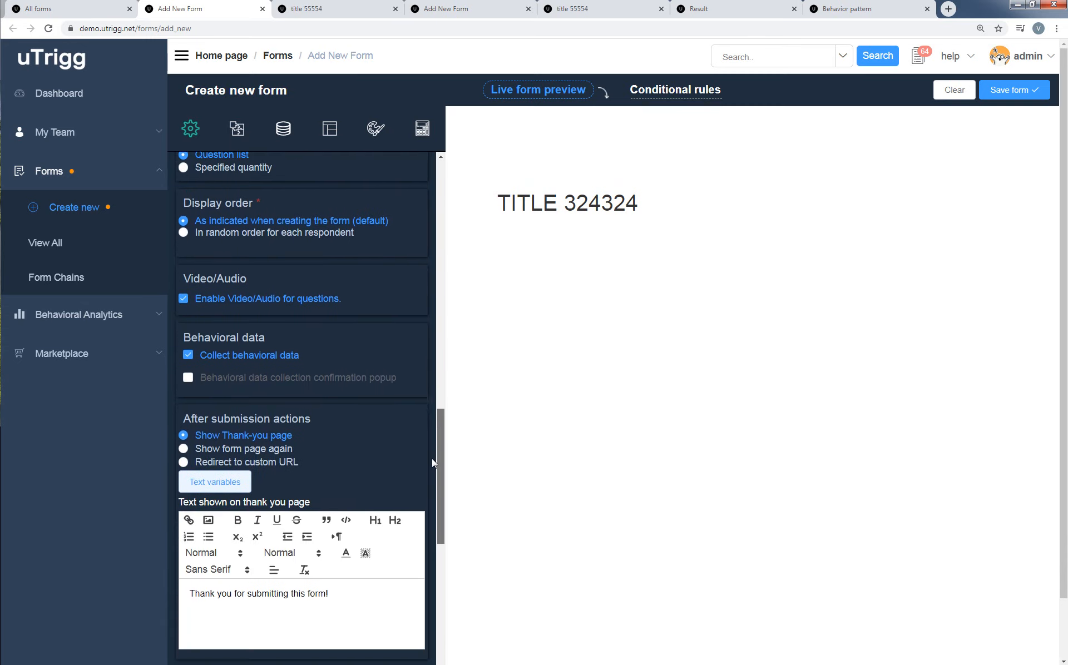
pyautogui.click(188, 378)
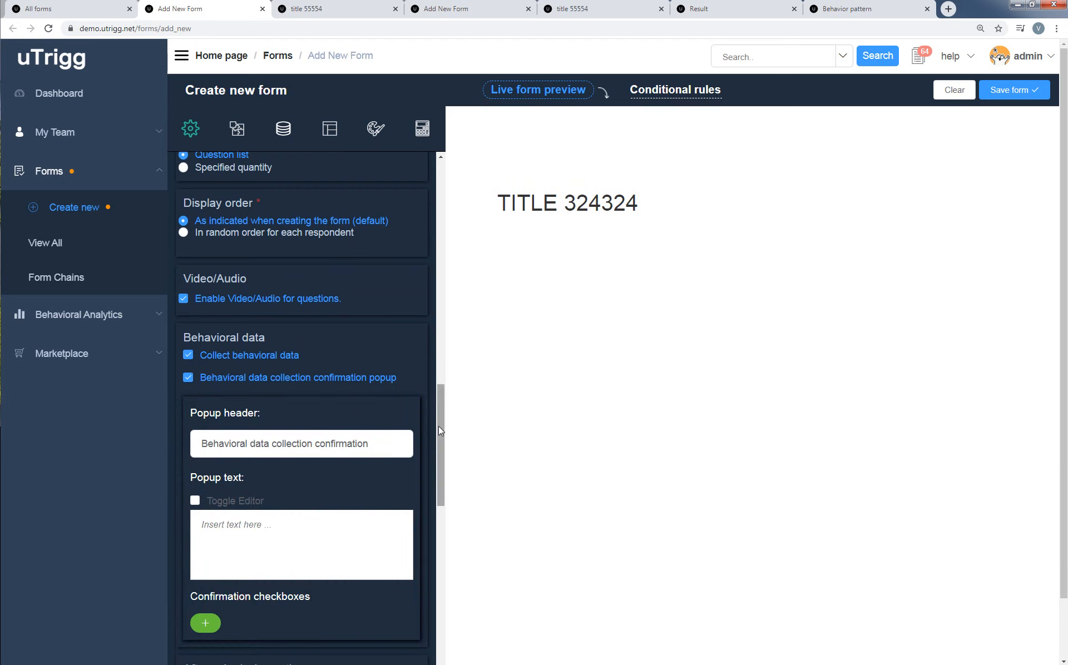
pyautogui.moveTo(439, 426); pyautogui.dragTo(438, 441)
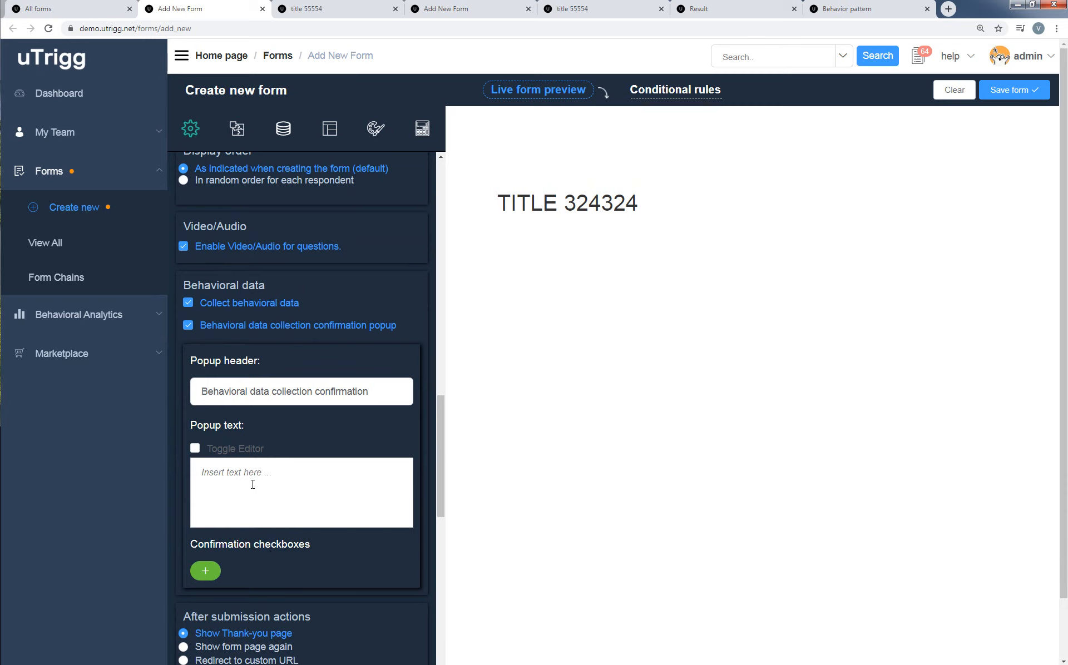
pyautogui.scroll(-1, 441, 457)
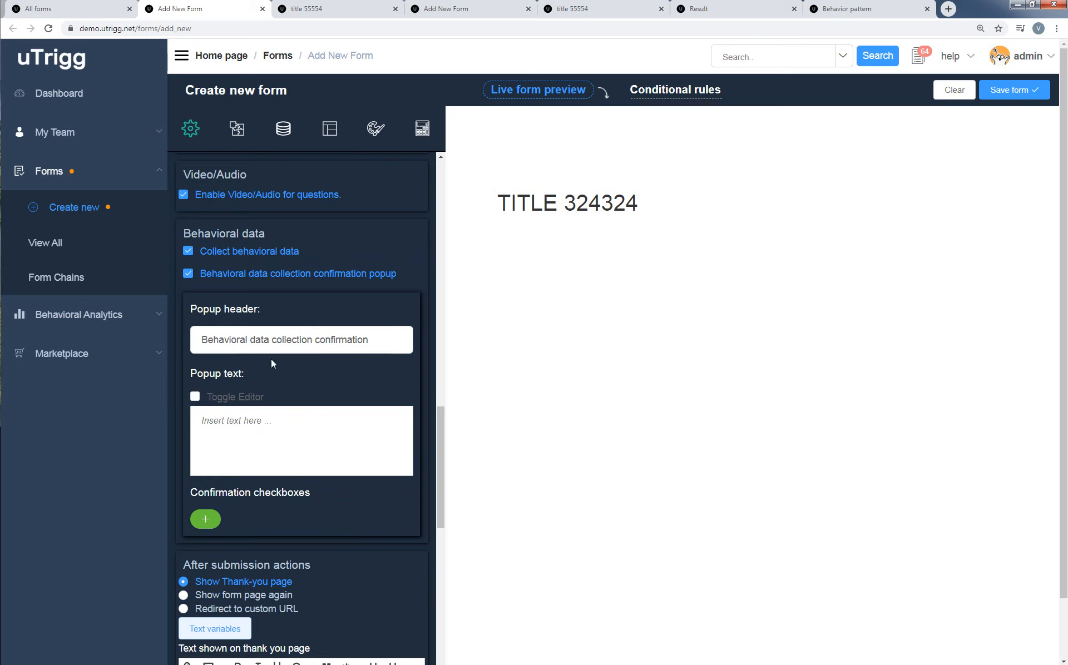
pyautogui.click(250, 439)
pyautogui.write('tyttt fghgfhfg hg')
# Add a confirmation checkbox labelled "purpose-1" to the behavioral data popup and copy its label.
pyautogui.click(206, 519)
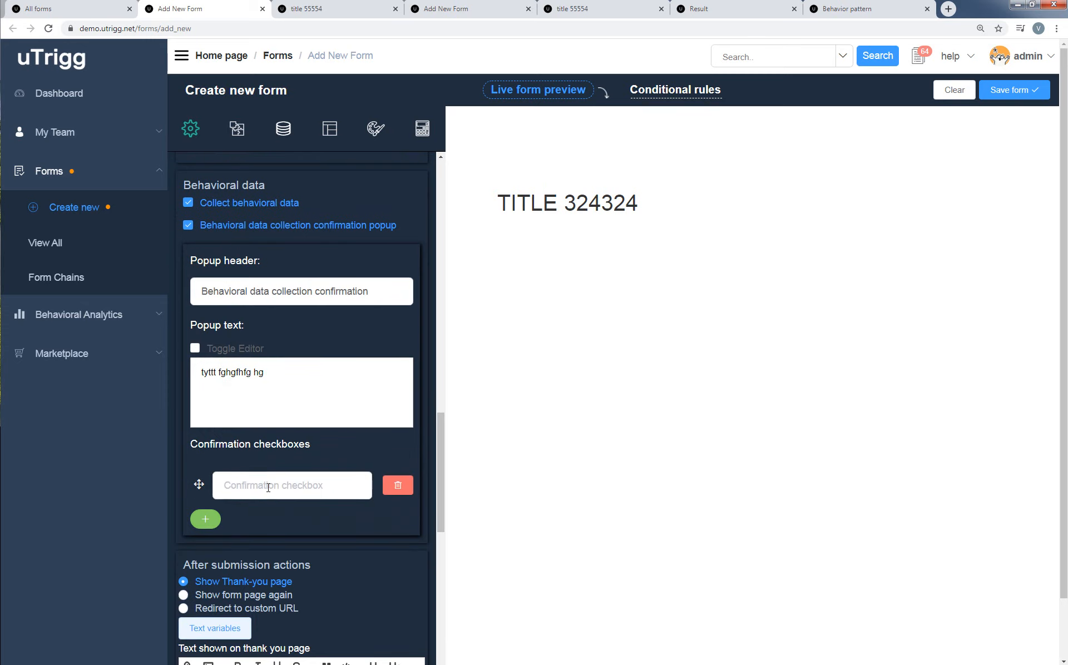
pyautogui.click(268, 488)
pyautogui.write('pu')
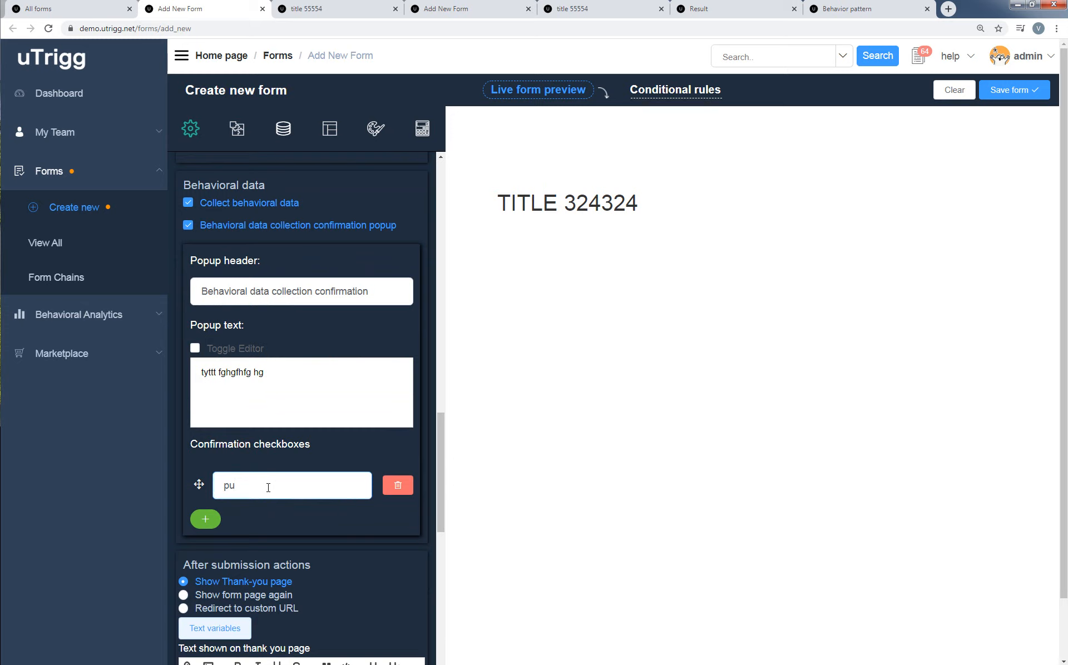
pyautogui.write('rpose-1')
pyautogui.hotkey('ctrl', 'a')
pyautogui.hotkey('ctrl', 'c')
# Add a second confirmation checkbox labelled "purpose-2" to the behavioral data popup.
pyautogui.click(219, 523)
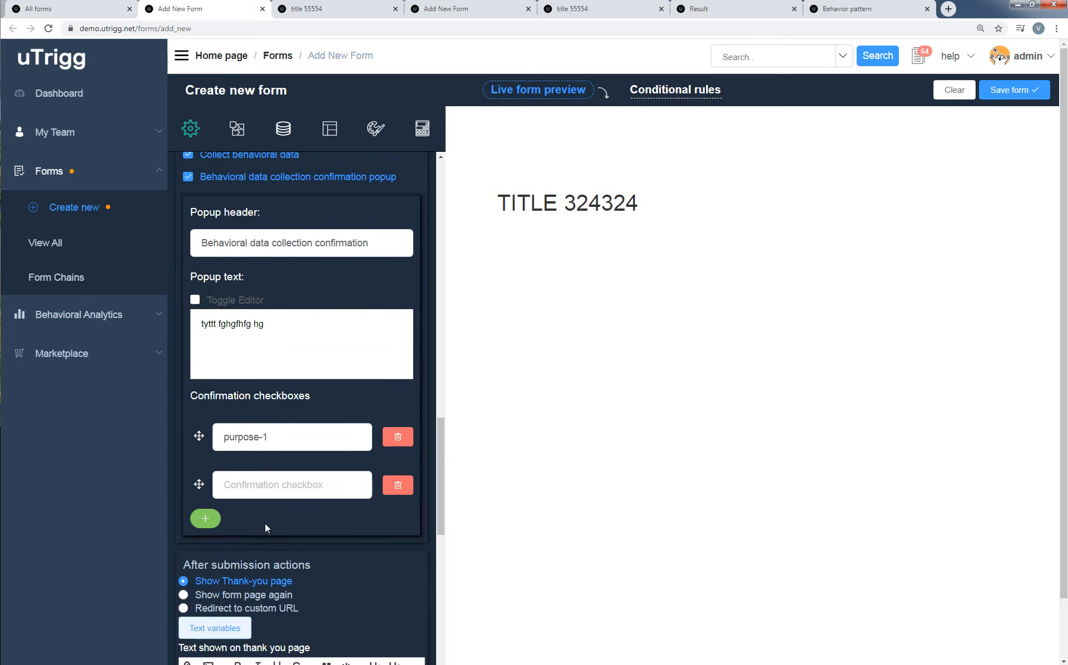
pyautogui.click(264, 483)
pyautogui.hotkey('ctrl', 'v')
pyautogui.press('BackSpace')
pyautogui.write('2')
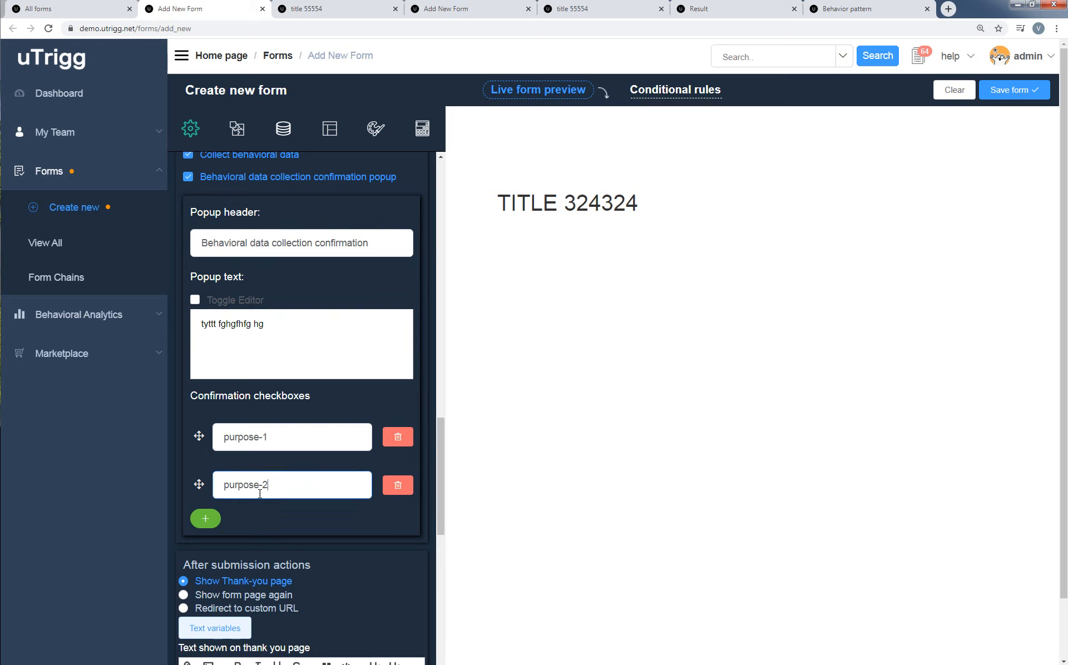
# Add a third confirmation checkbox labelled "purpose-3" to the behavioral data popup.
pyautogui.click(211, 520)
pyautogui.click(270, 493)
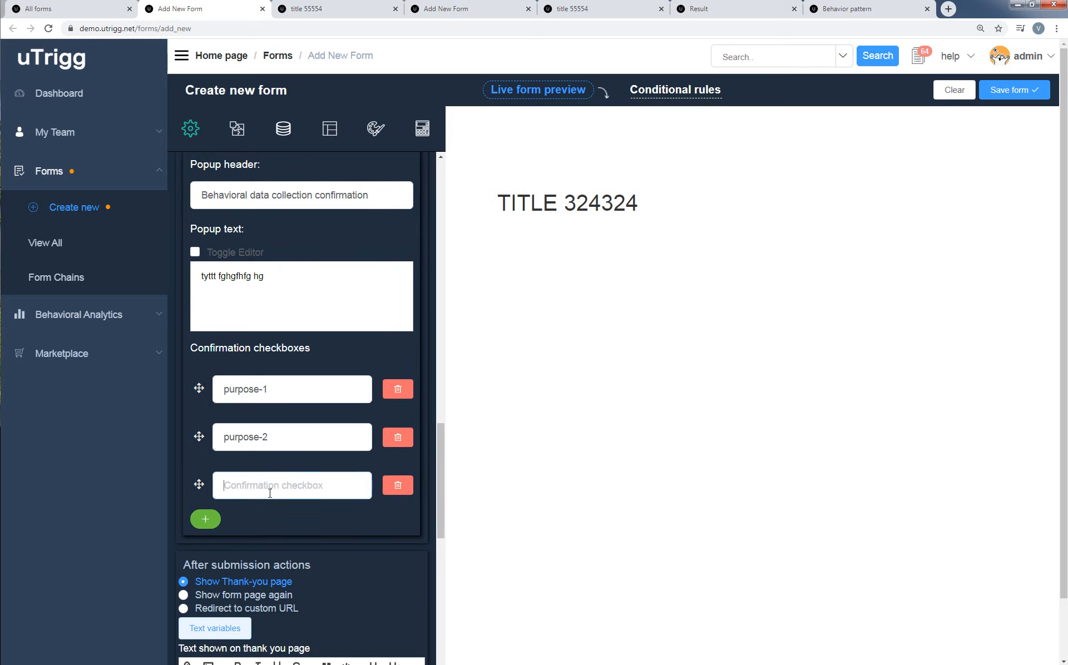
pyautogui.hotkey('ctrl', 'v')
pyautogui.press('BackSpace')
pyautogui.write('3')
# Disable the behavioral data collection confirmation popup.
pyautogui.moveTo(440, 492); pyautogui.dragTo(440, 519)
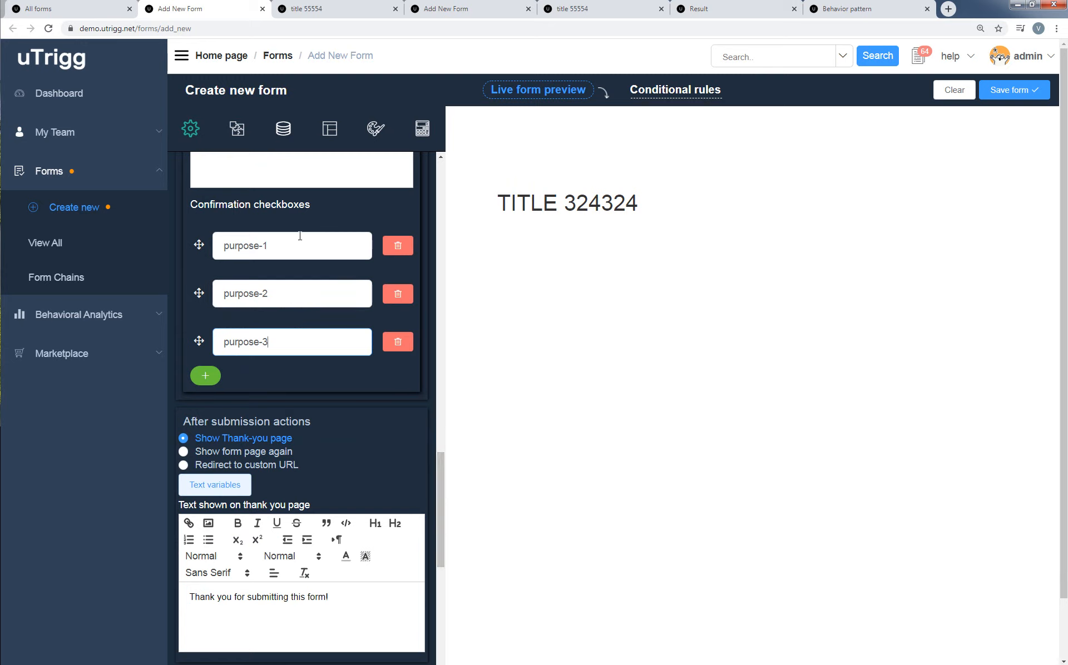
pyautogui.scroll(5, 372, 486)
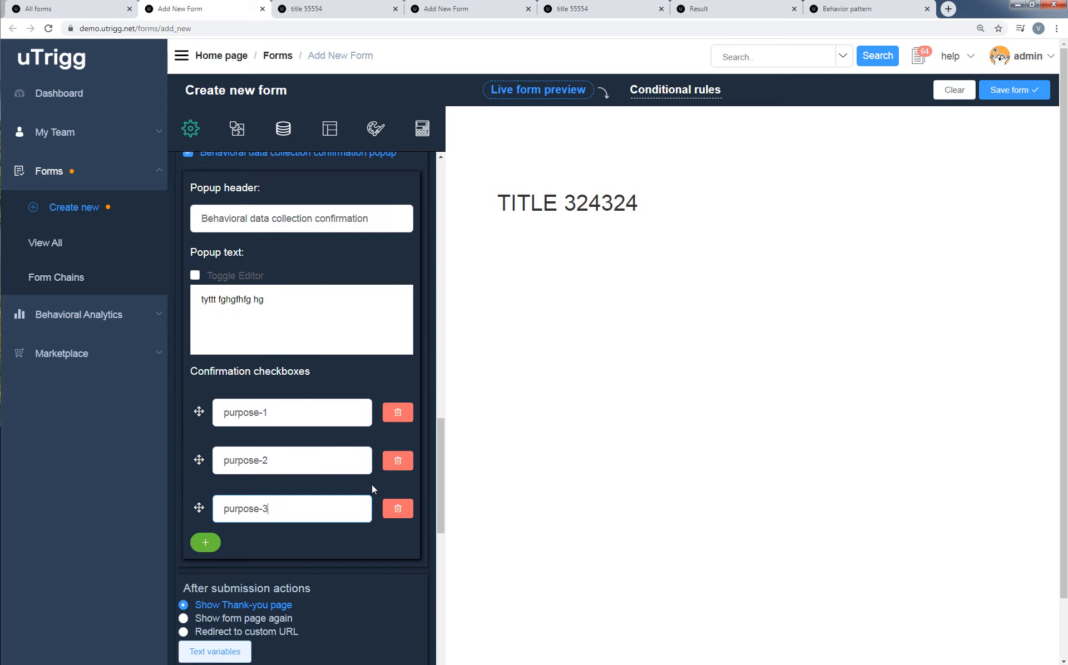
pyautogui.click(221, 265)
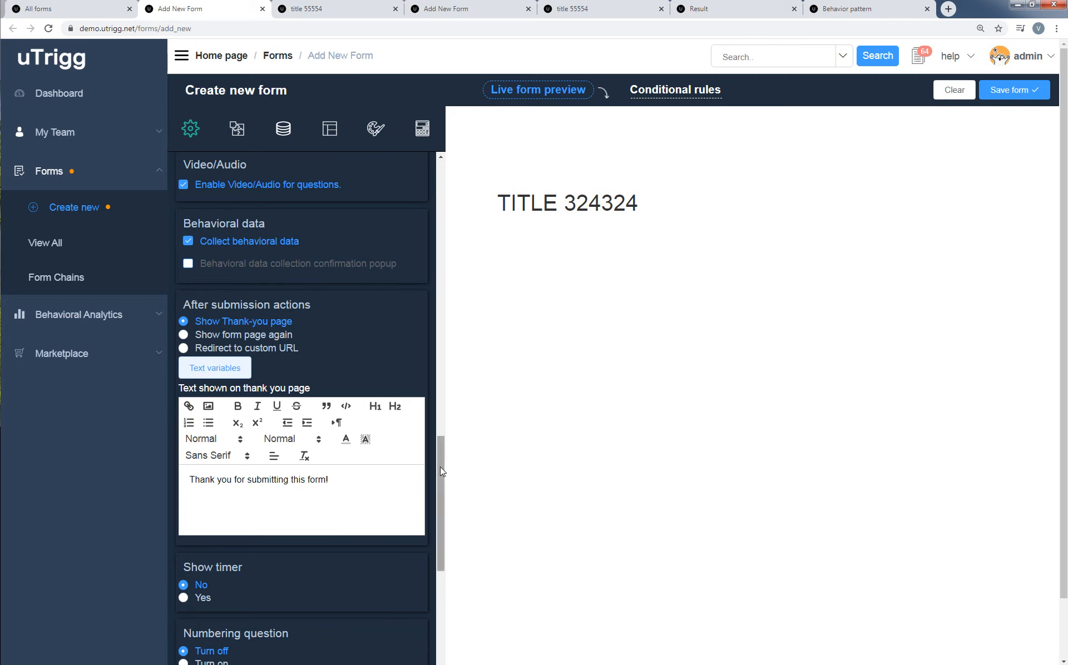
# Try the other after-submission actions, return to Show Thank-you page and add a "++" line to the thank-you text.
pyautogui.scroll(-1, 376, 460)
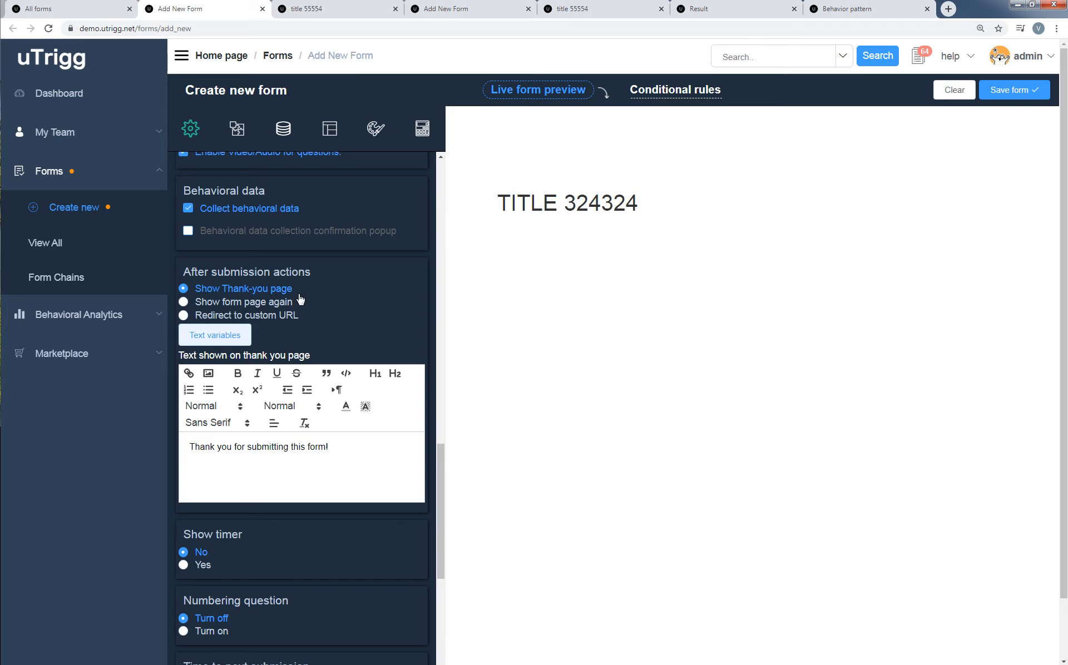
pyautogui.click(285, 305)
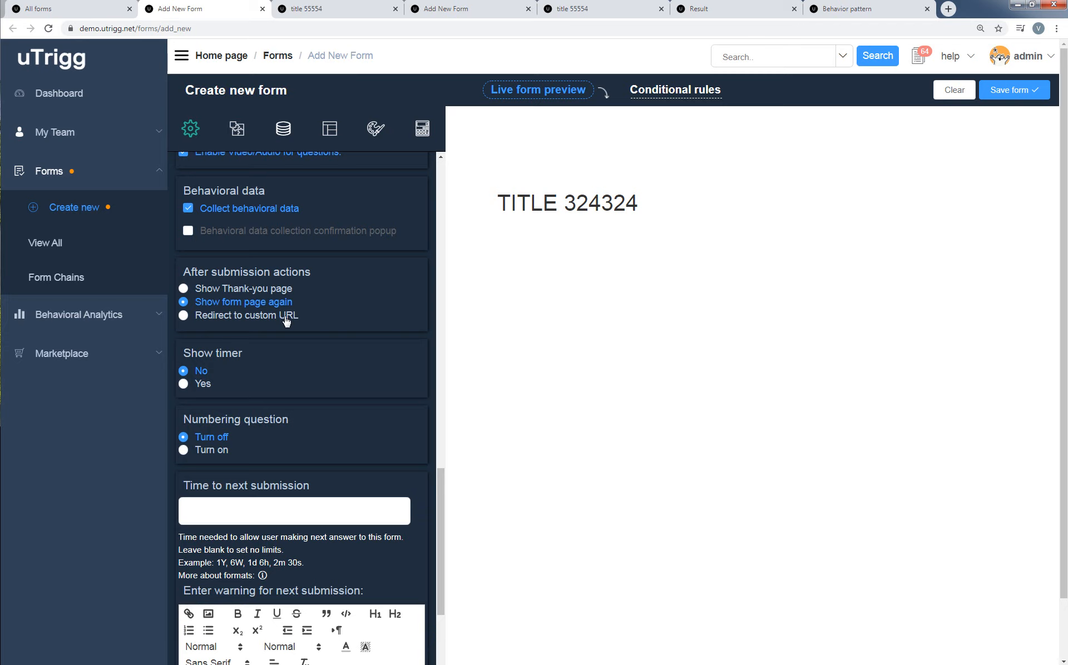
pyautogui.click(286, 316)
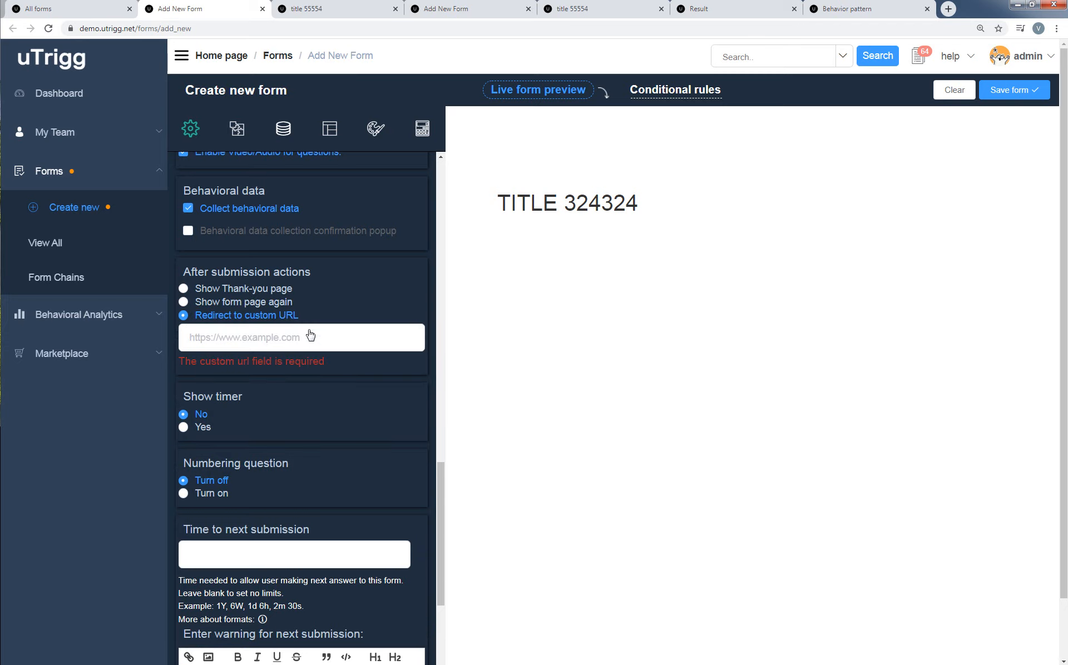
pyautogui.click(277, 292)
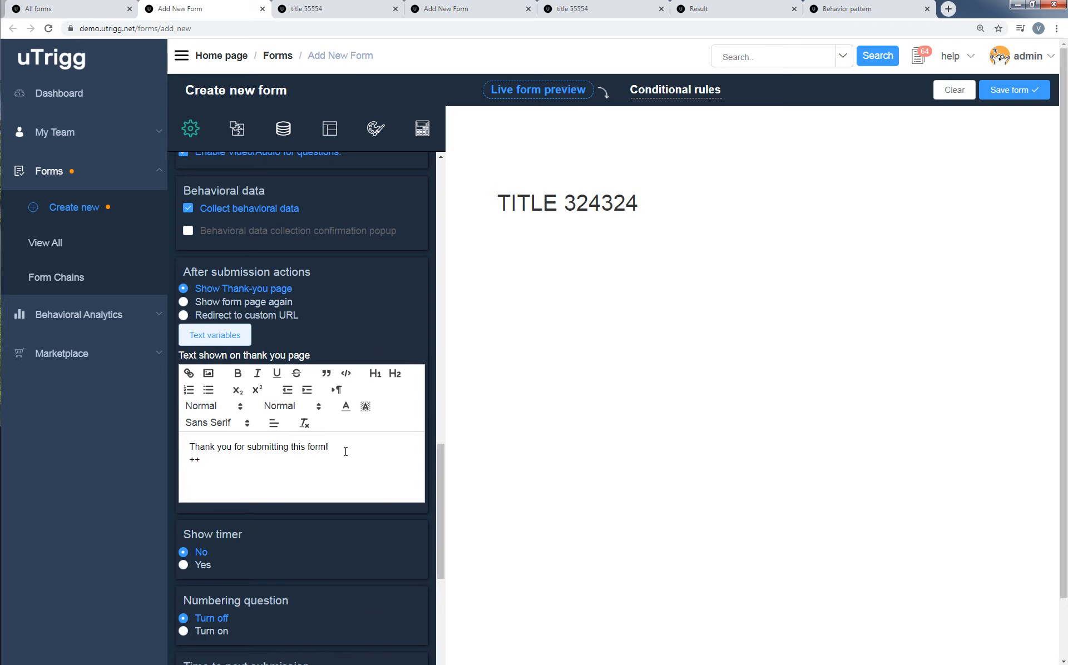
# Try enabling the form timer to view its whole-form and single-question fields, and set it back to No.
pyautogui.scroll(-2, 347, 454)
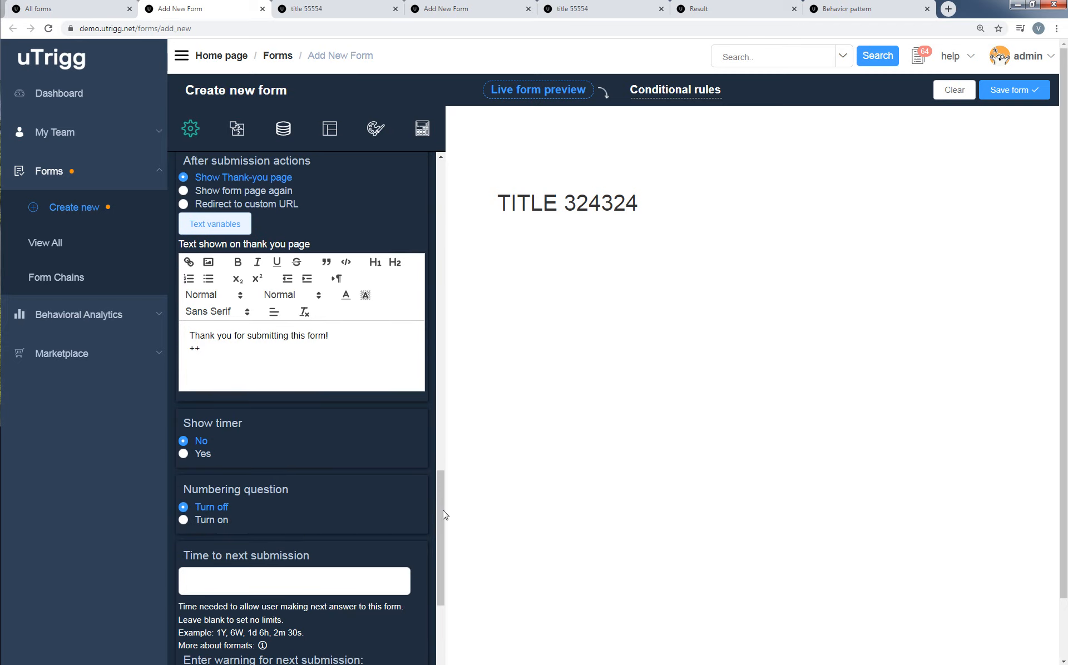
pyautogui.scroll(-1, 440, 526)
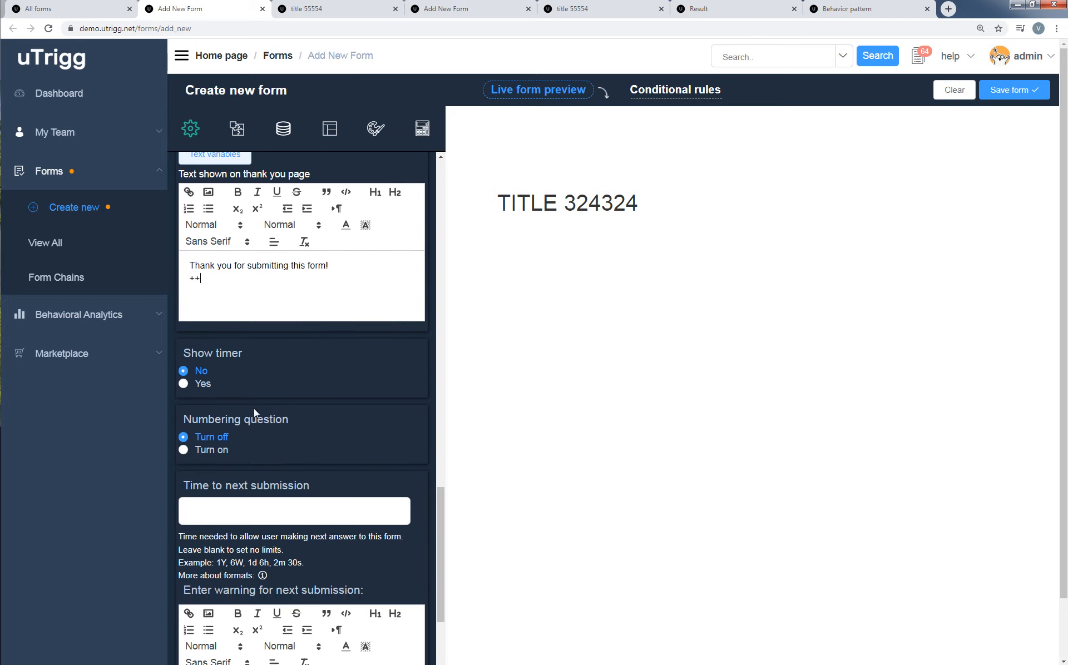
pyautogui.click(203, 384)
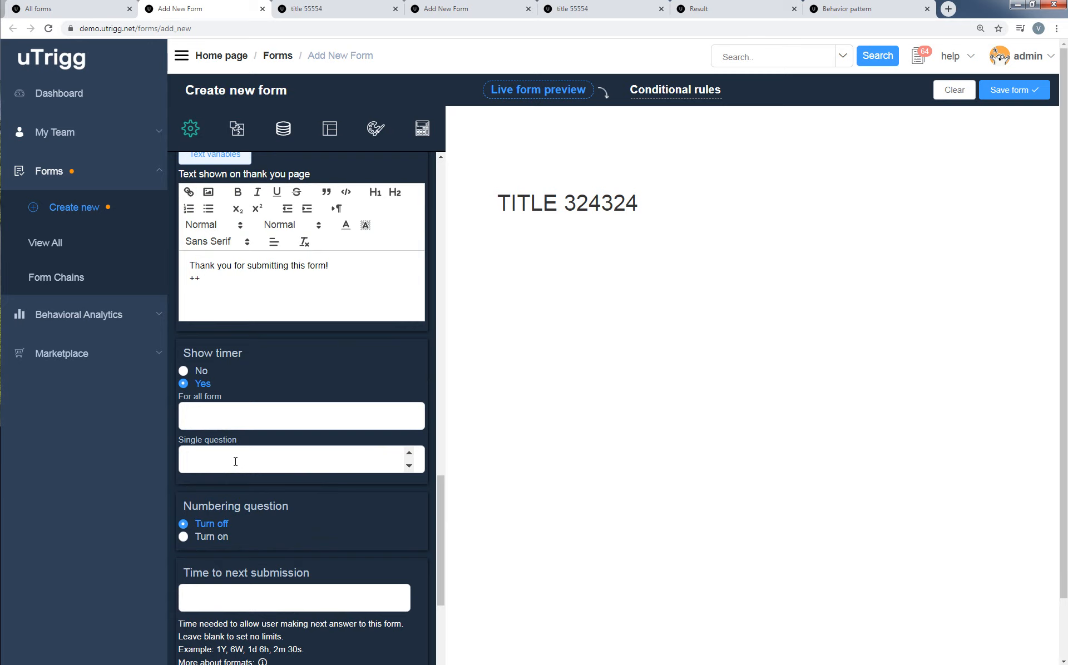
pyautogui.click(201, 371)
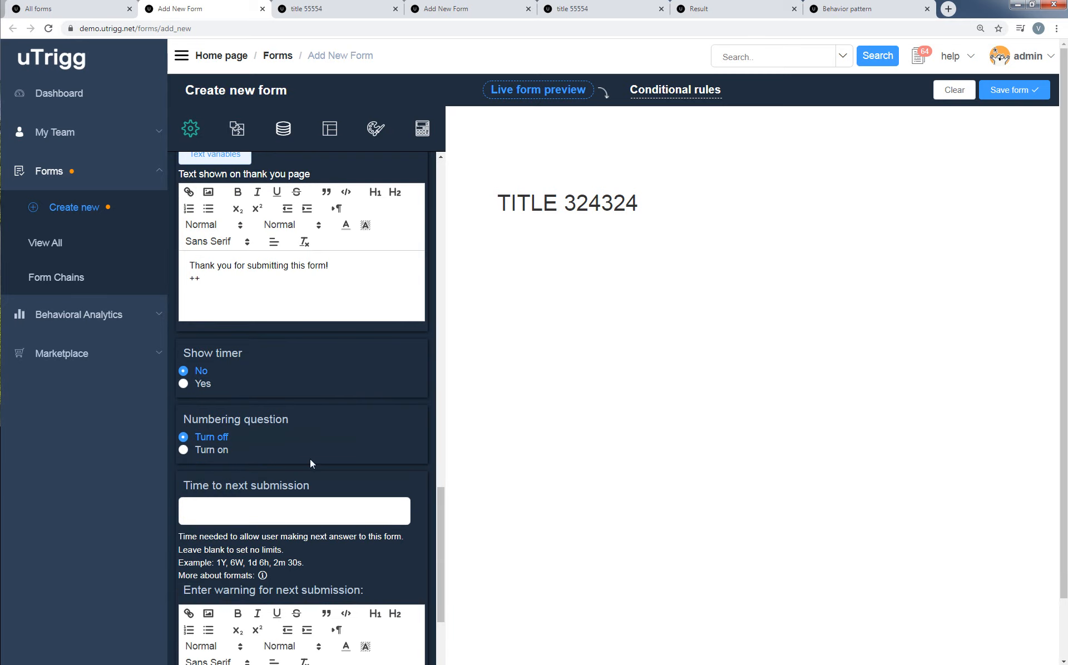
# Set the admin-only form color to the orange-red preset.
pyautogui.scroll(-5, 319, 444)
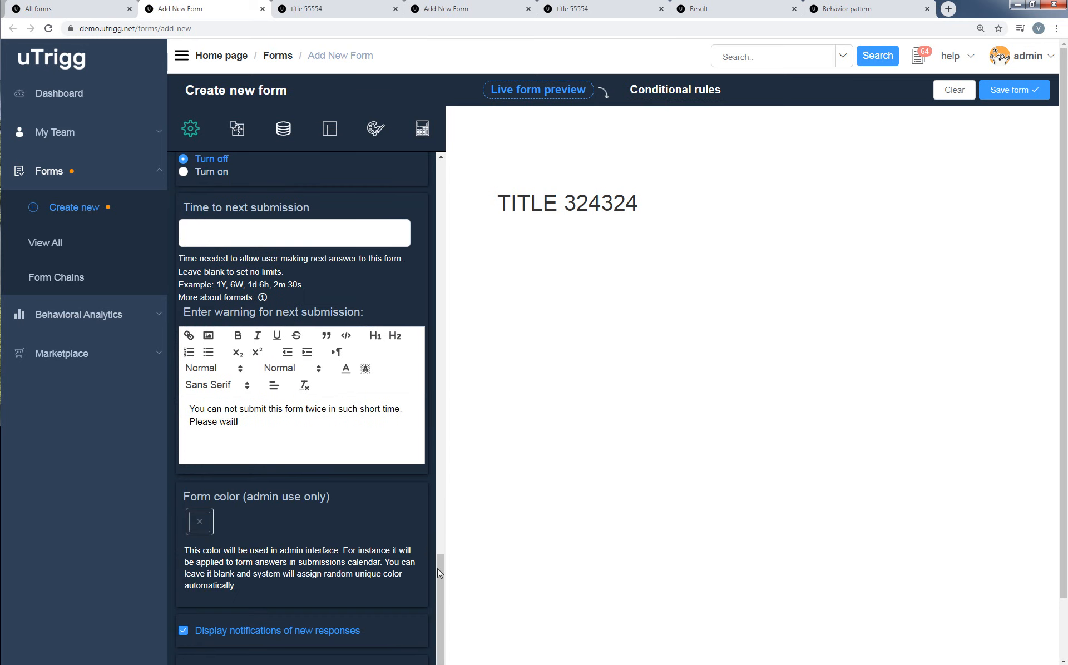
pyautogui.click(200, 532)
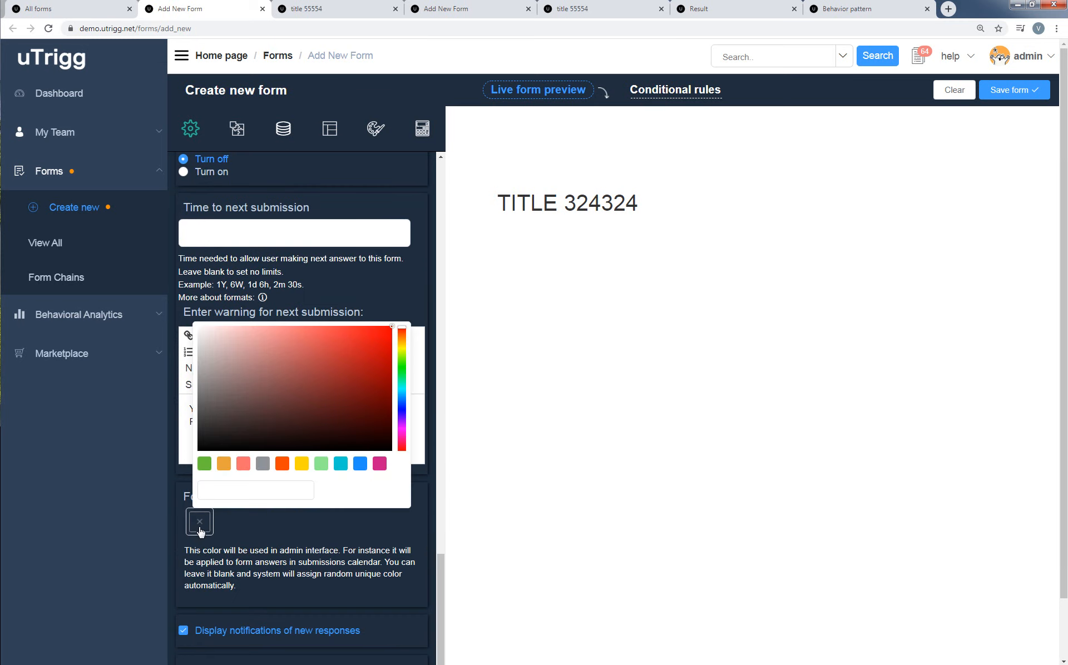
pyautogui.click(283, 465)
pyautogui.click(428, 562)
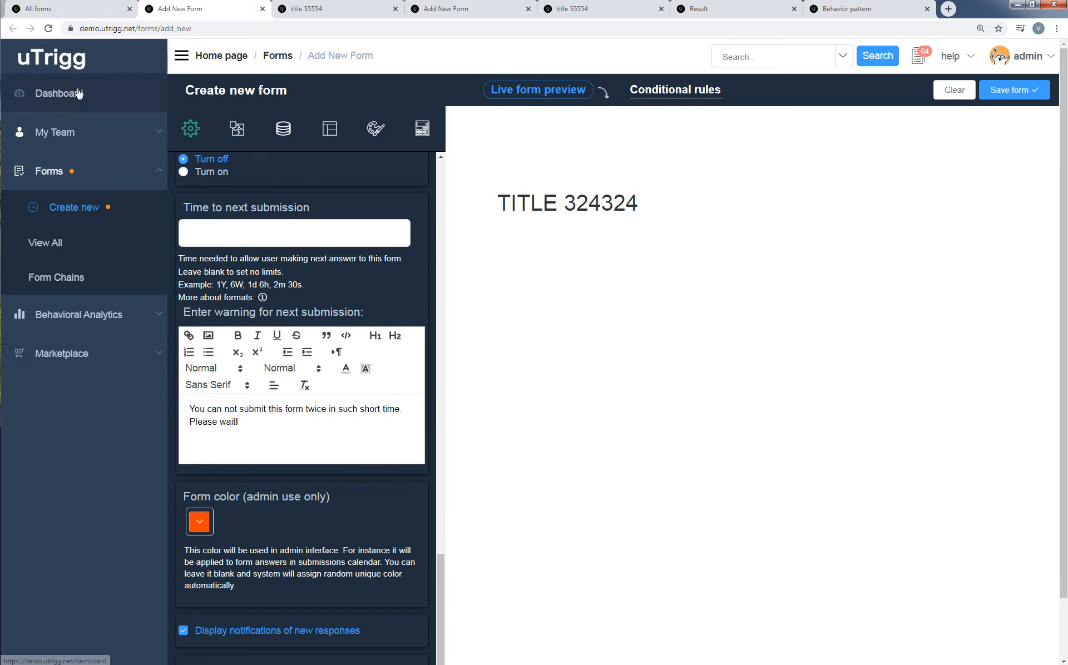
# Add a radiobutton, a select list, a checkbox, a text area, a text input and an upload file field to the form.
pyautogui.click(234, 134)
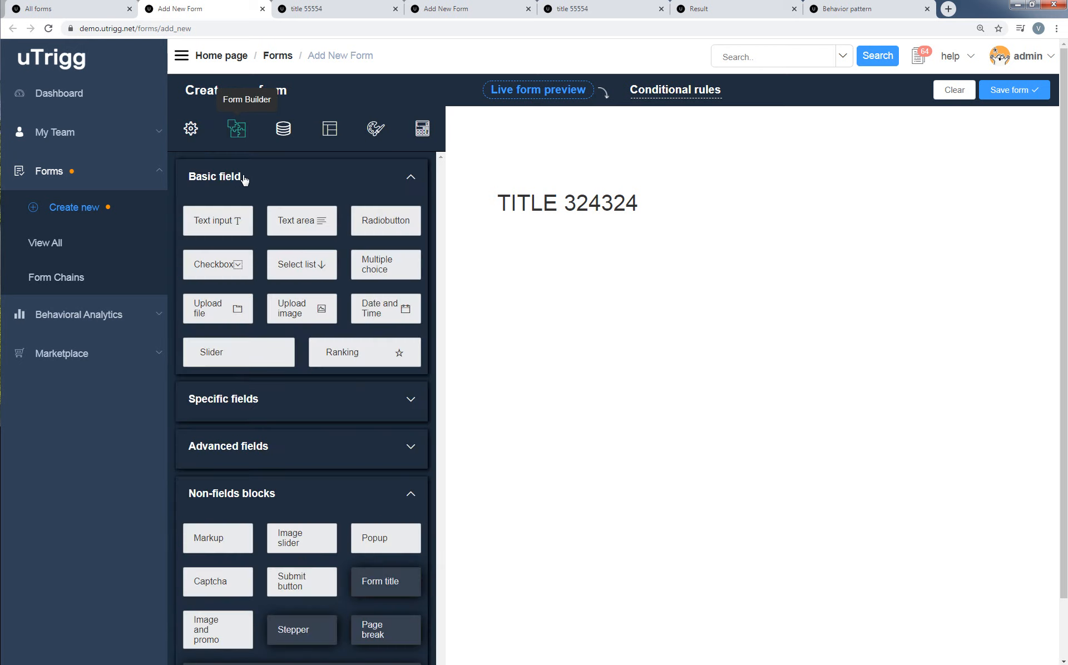
pyautogui.click(388, 230)
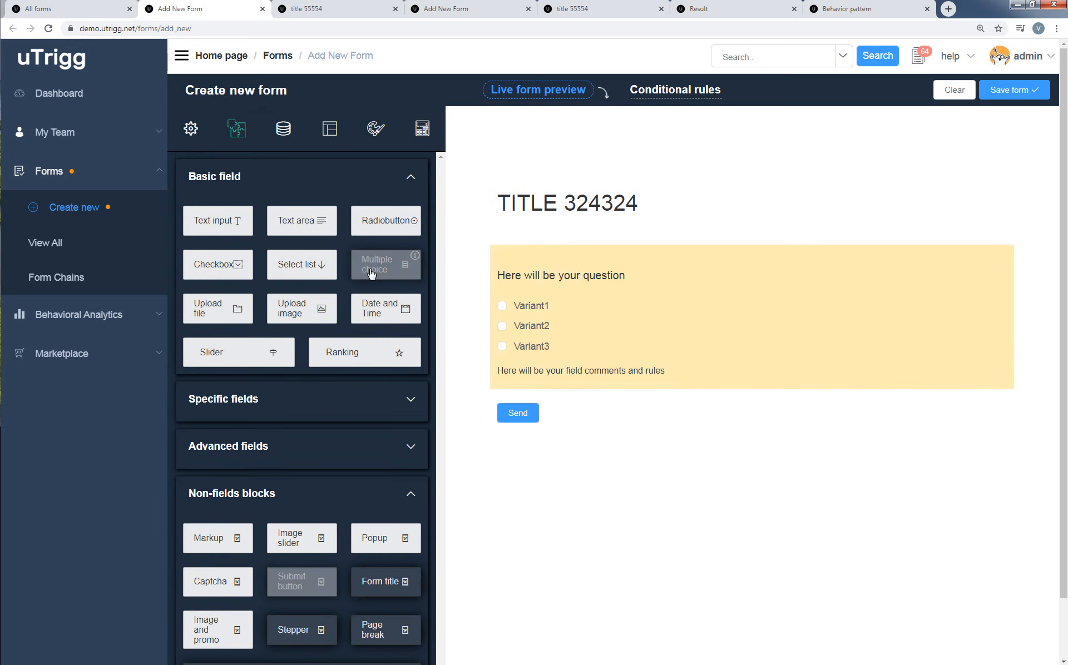
pyautogui.click(231, 274)
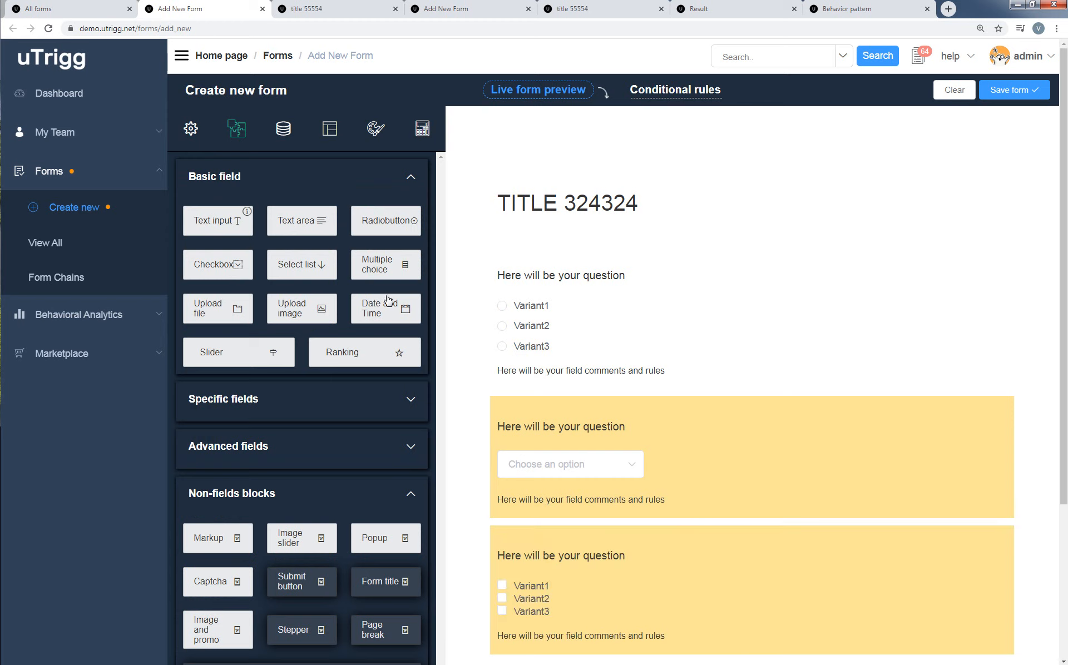
pyautogui.click(222, 314)
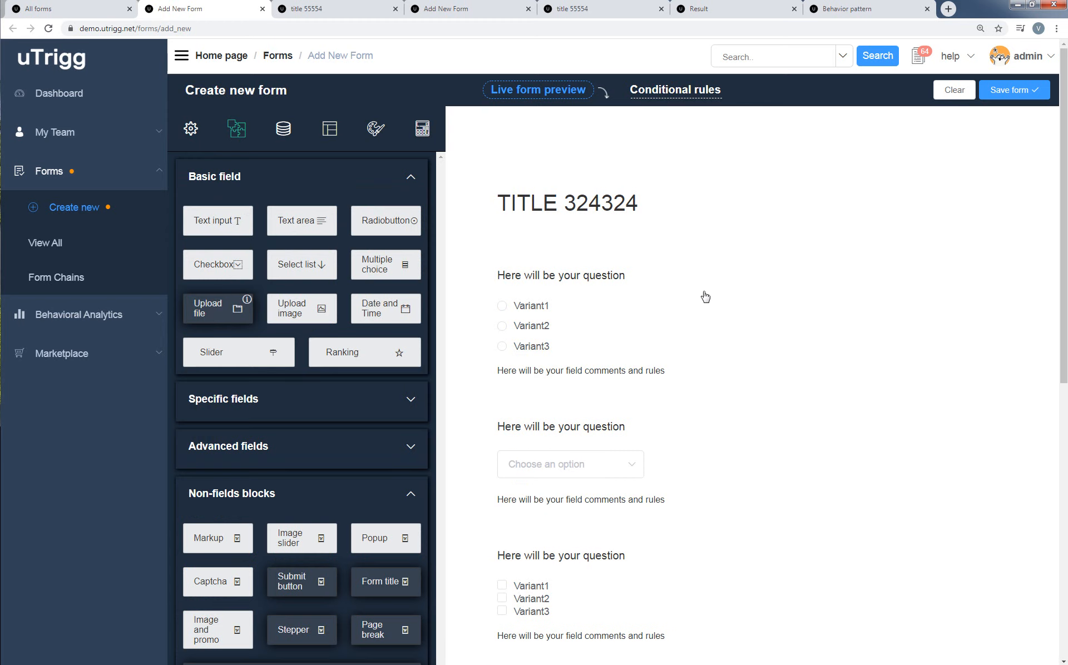
pyautogui.scroll(-4, 690, 311)
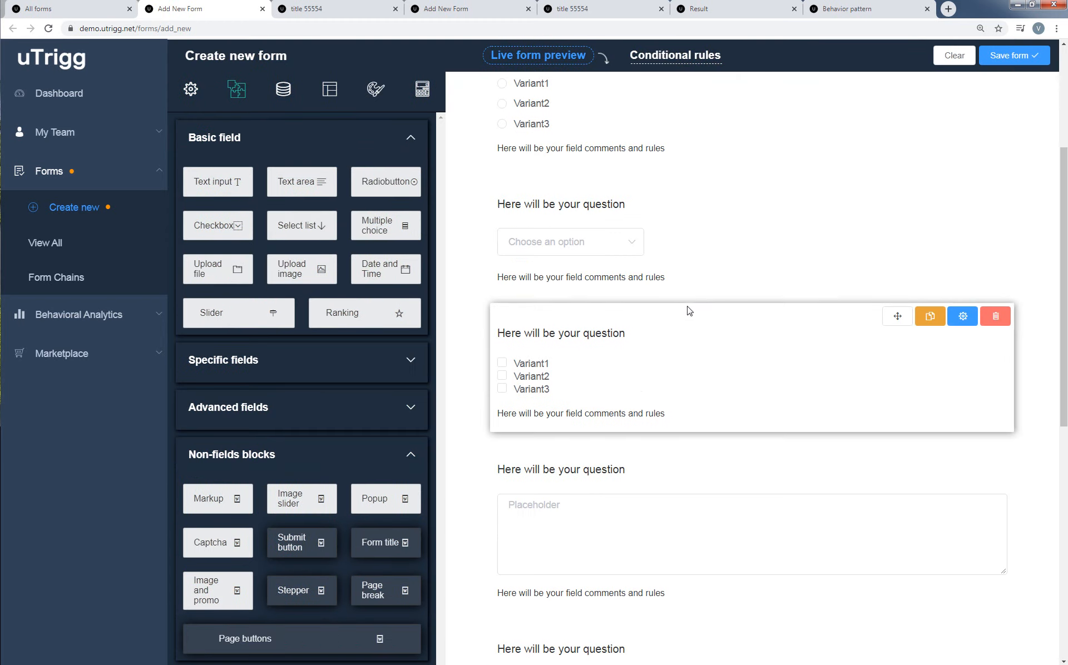
pyautogui.scroll(-5, 830, 301)
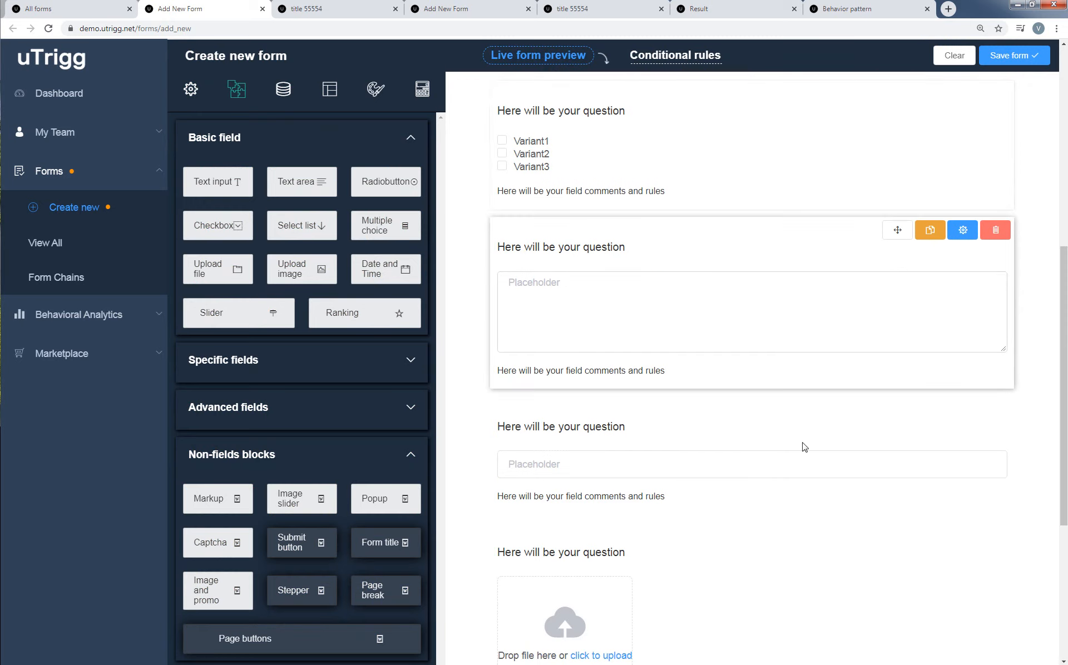
pyautogui.scroll(-1, 800, 464)
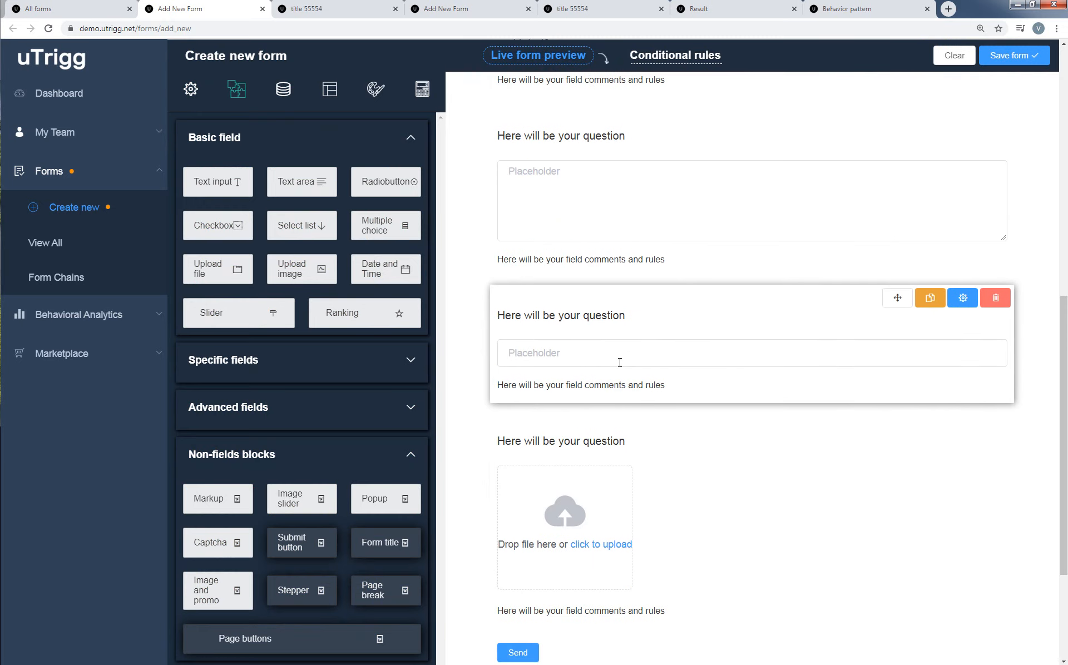
pyautogui.scroll(10, 753, 296)
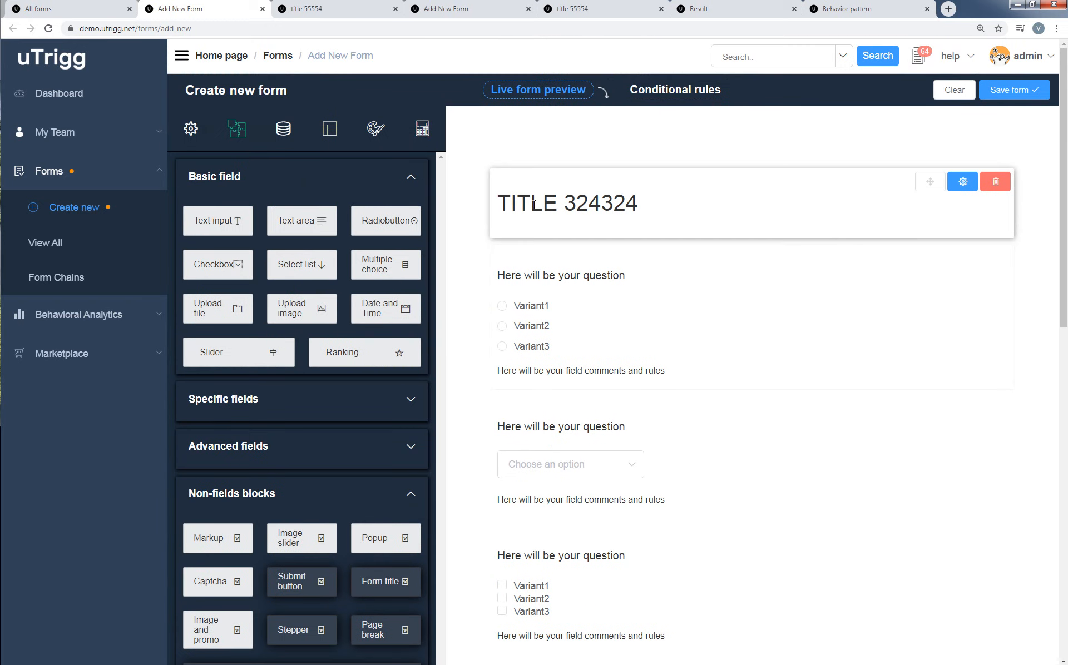
# Change the form layout to 2 columns (33/67) and accept the layout change.
pyautogui.click(330, 138)
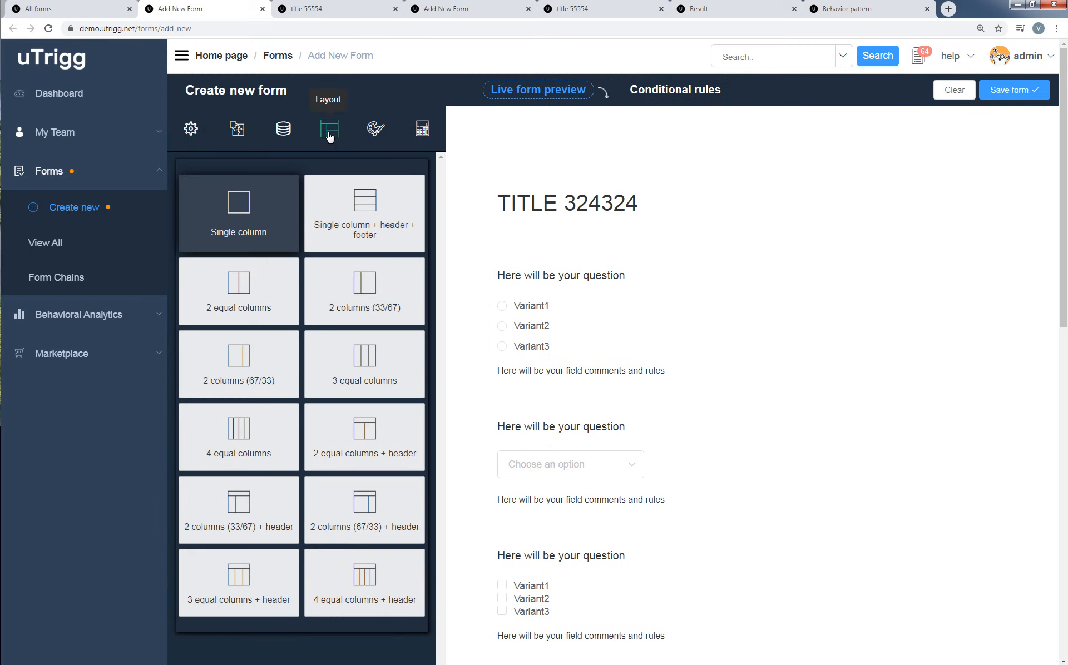
pyautogui.click(388, 307)
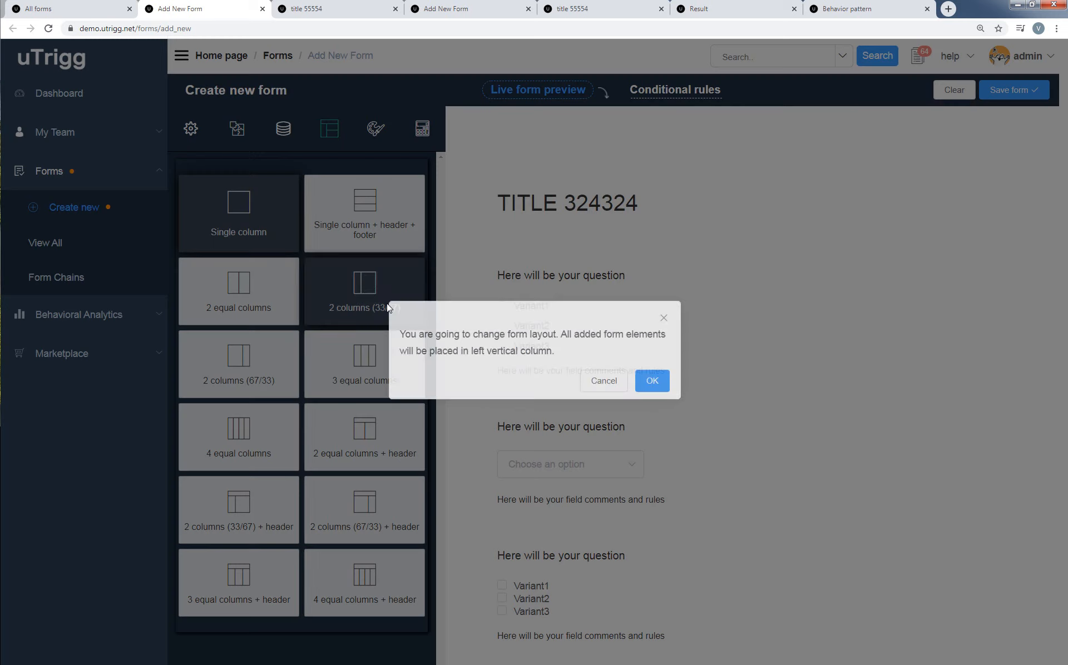
pyautogui.click(654, 386)
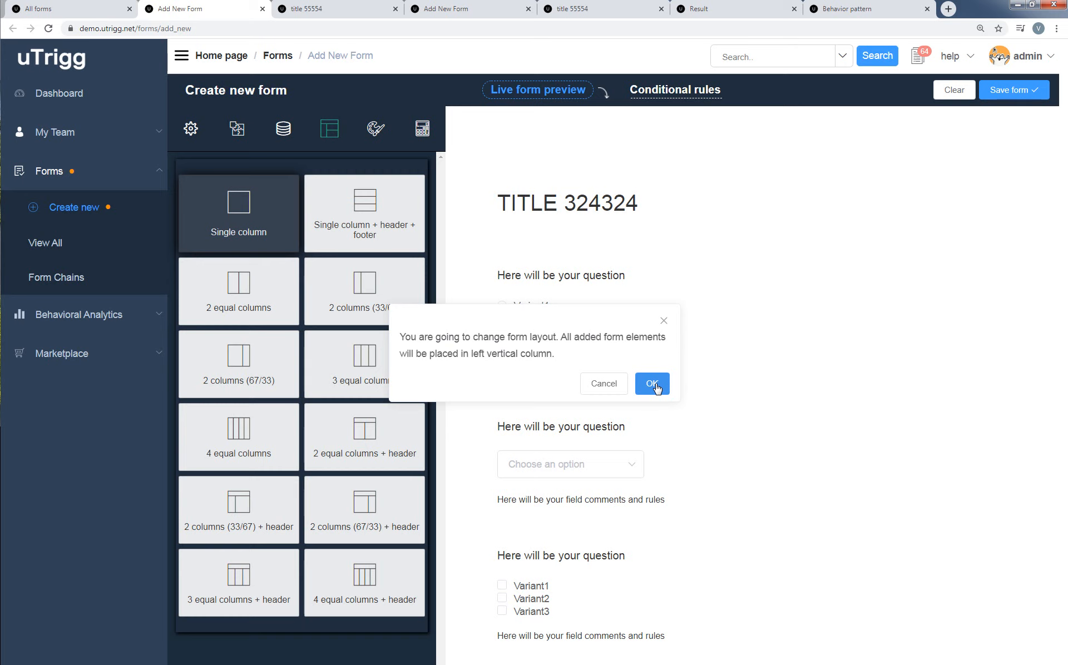
pyautogui.click(653, 388)
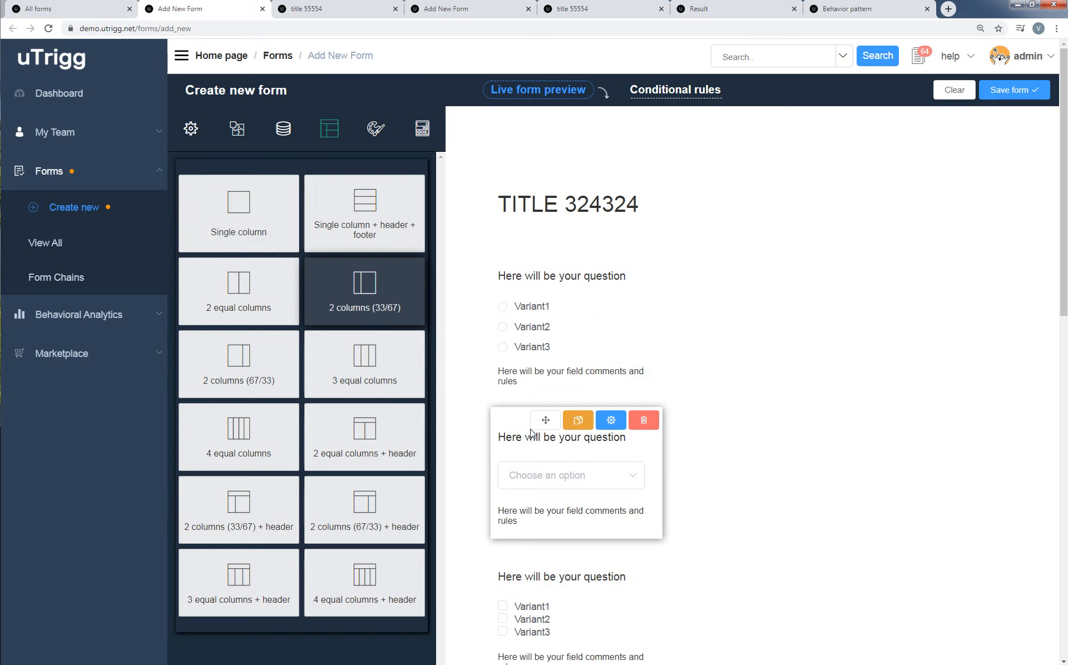
# Move the select list, text area and text input fields into the wide column, each placed above the previous one.
pyautogui.moveTo(545, 420); pyautogui.dragTo(765, 273)
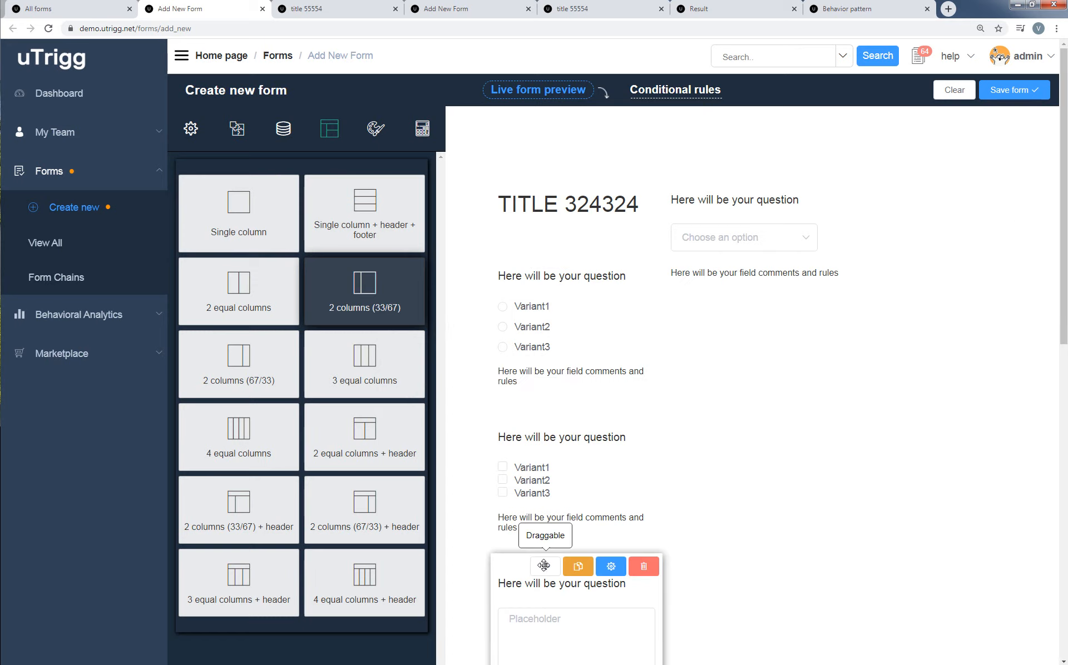
pyautogui.moveTo(545, 565); pyautogui.dragTo(763, 332)
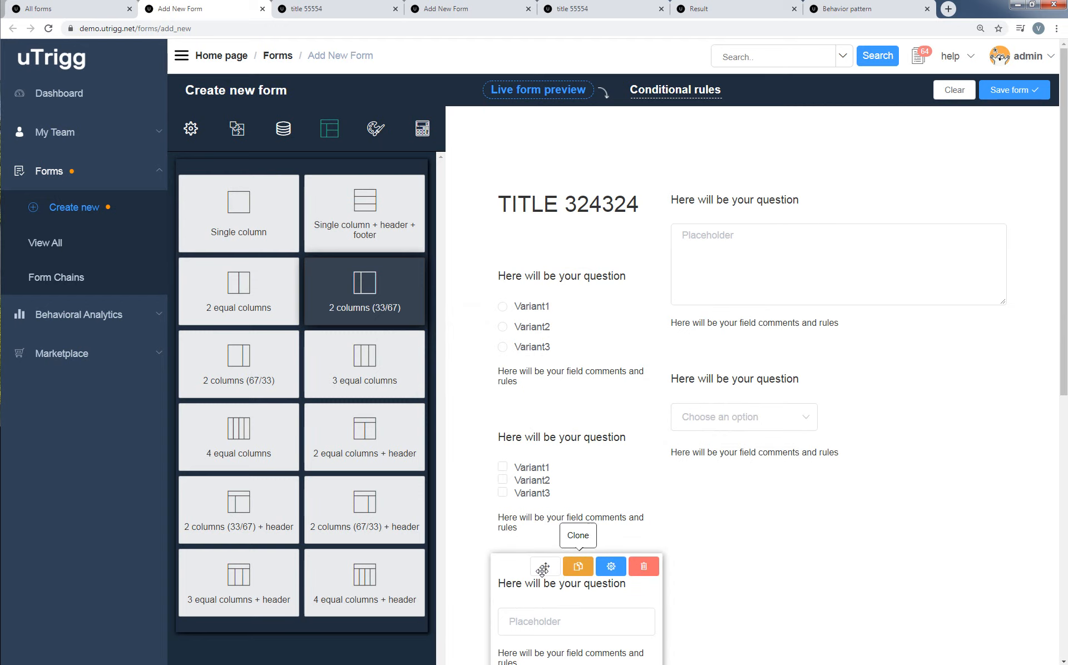
pyautogui.moveTo(545, 566); pyautogui.dragTo(997, 276)
# Delete the upload file field from the narrow column and confirm the deletion.
pyautogui.scroll(-3, 883, 393)
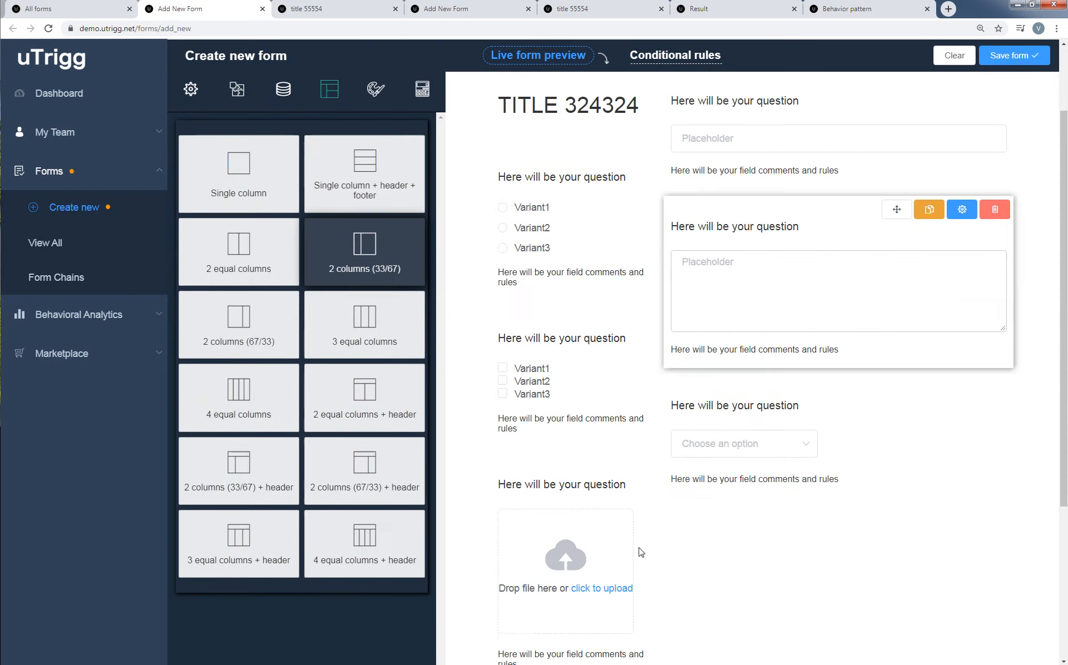
pyautogui.click(647, 406)
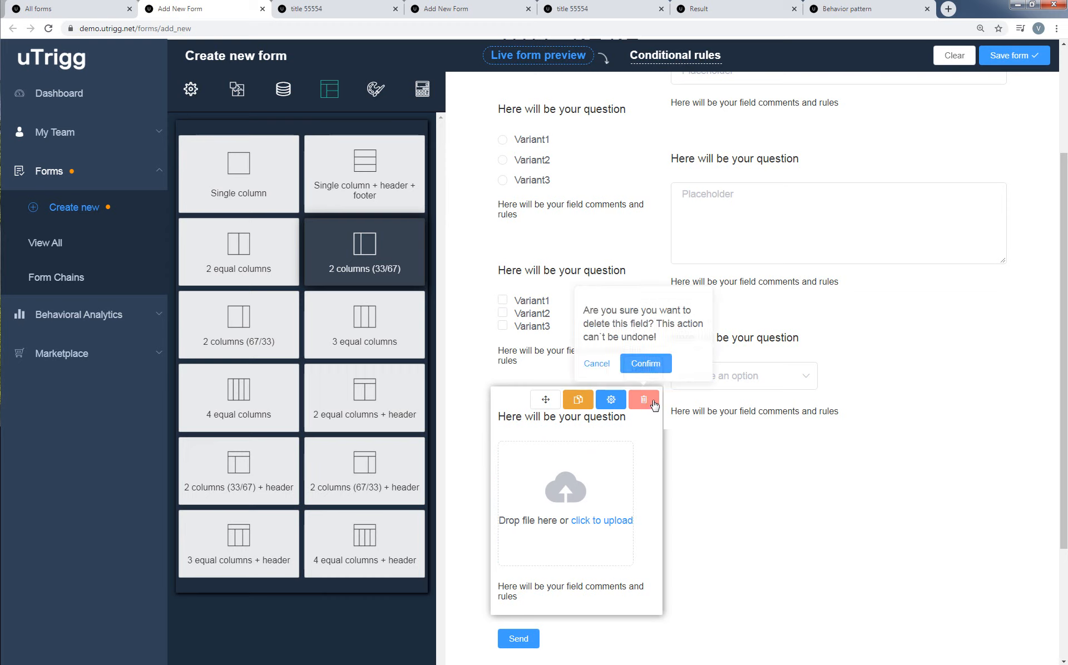
pyautogui.click(656, 368)
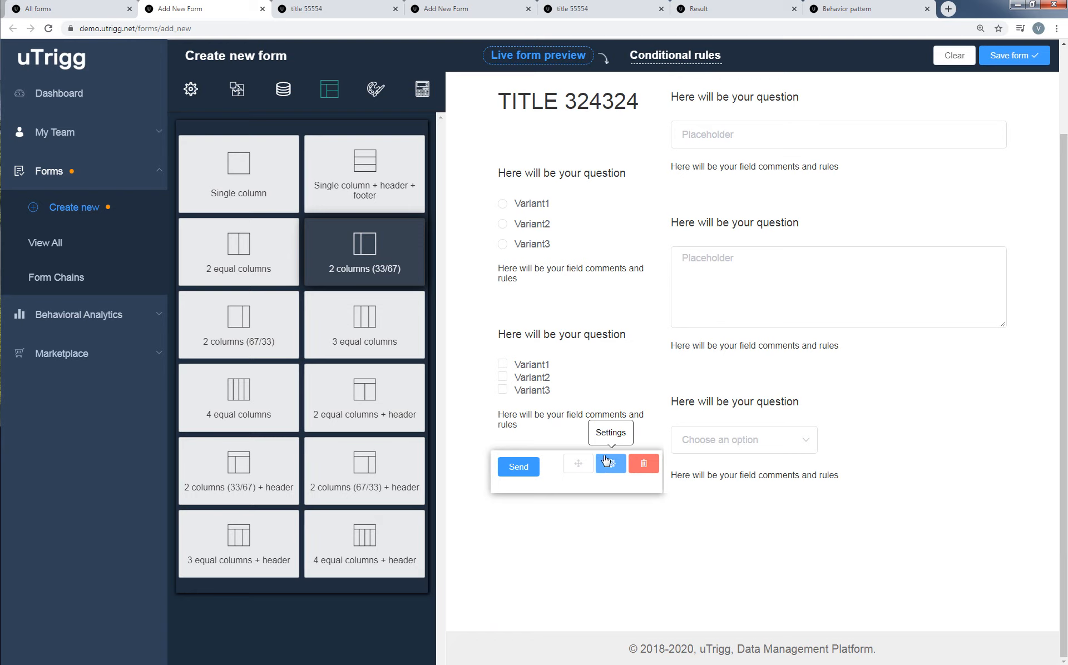
# Turn off Always on bottom for the submit button and move it to the top of the wide column.
pyautogui.click(611, 466)
pyautogui.click(687, 201)
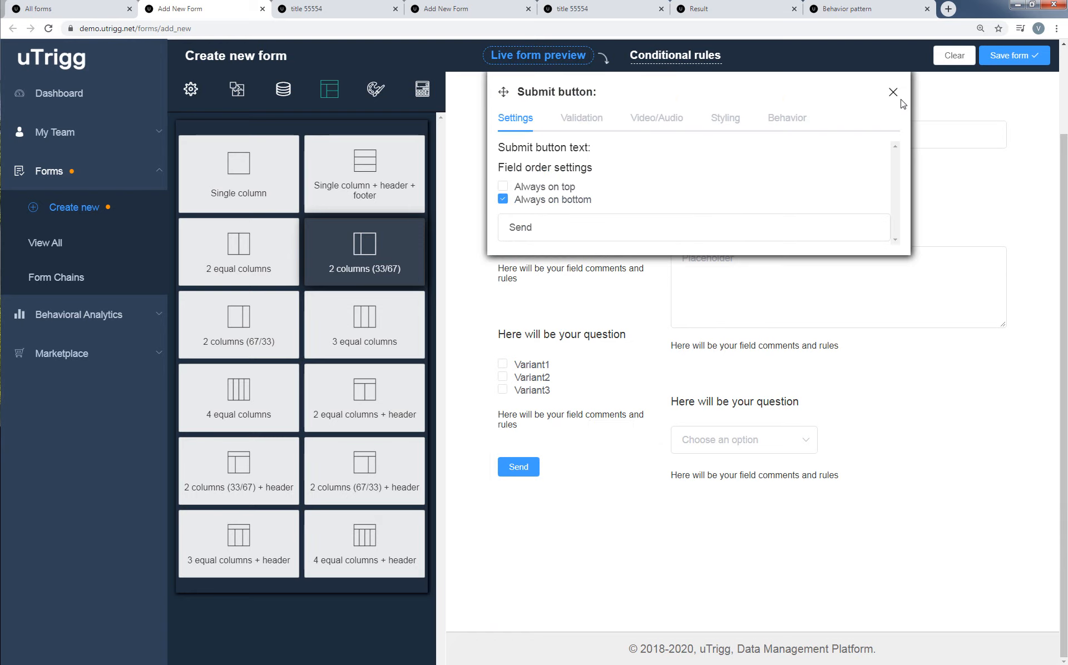
pyautogui.click(893, 92)
pyautogui.moveTo(574, 465); pyautogui.dragTo(1062, 155)
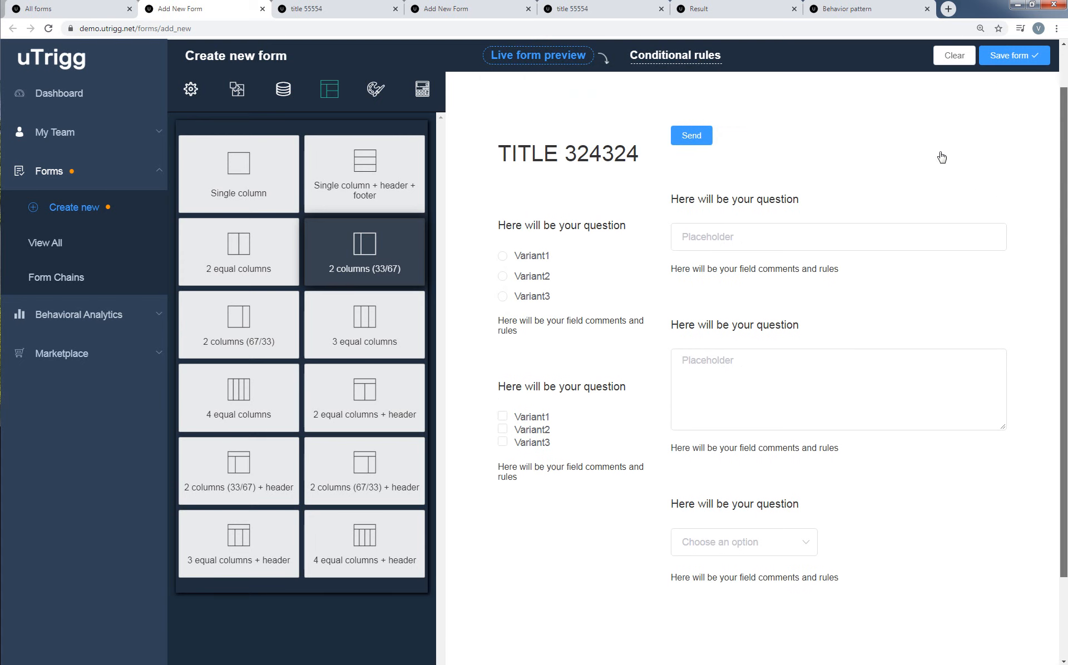
# Enable Always on bottom for the submit button in the wide column and check its placement.
pyautogui.click(963, 157)
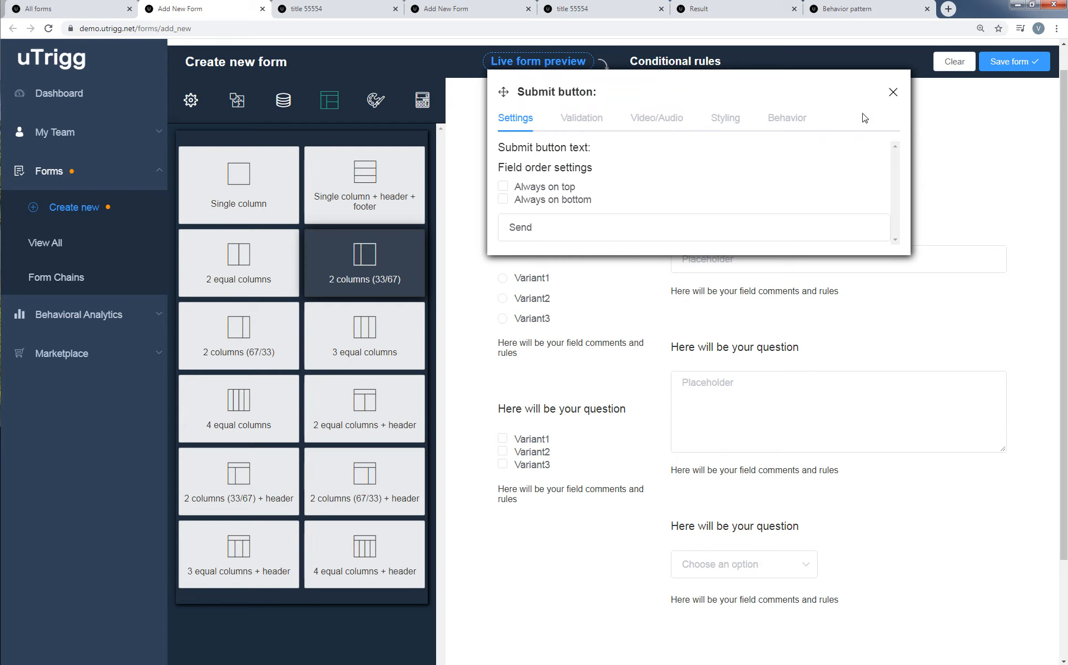
pyautogui.click(578, 202)
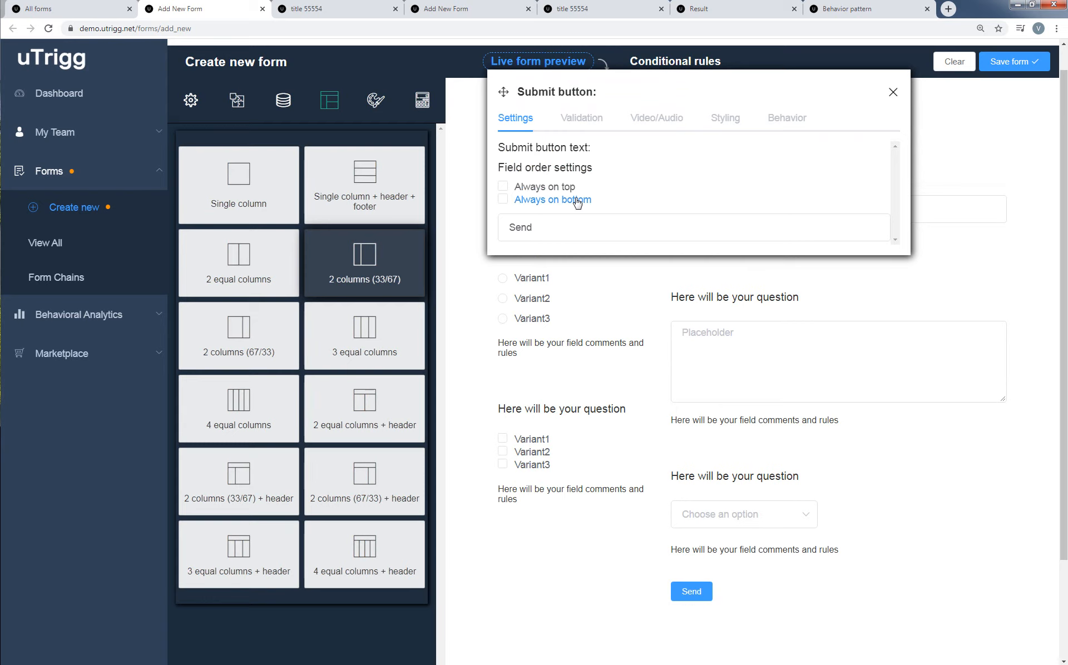
pyautogui.click(893, 92)
pyautogui.scroll(-3, 792, 450)
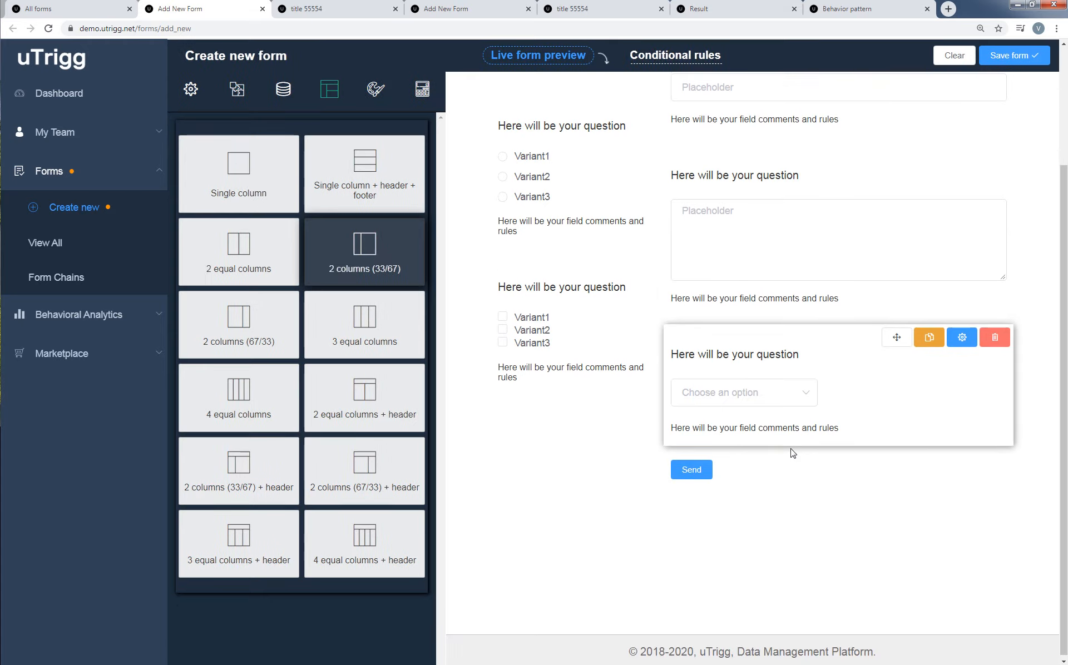
pyautogui.scroll(5, 792, 451)
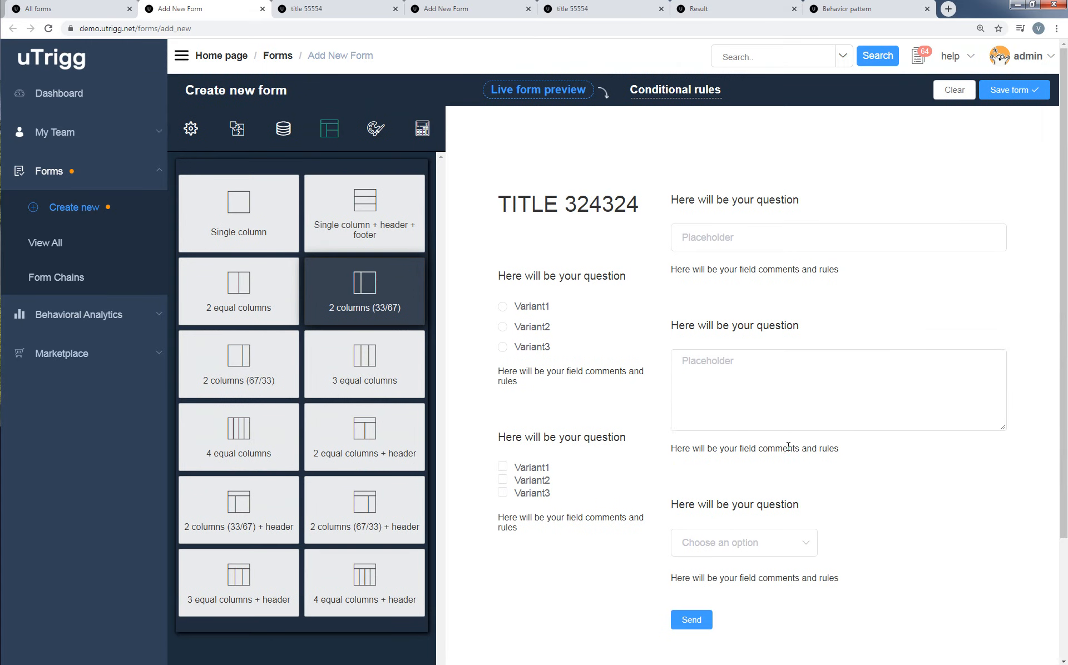
# Open the page background options in the form's theme customization.
pyautogui.click(382, 137)
pyautogui.click(412, 218)
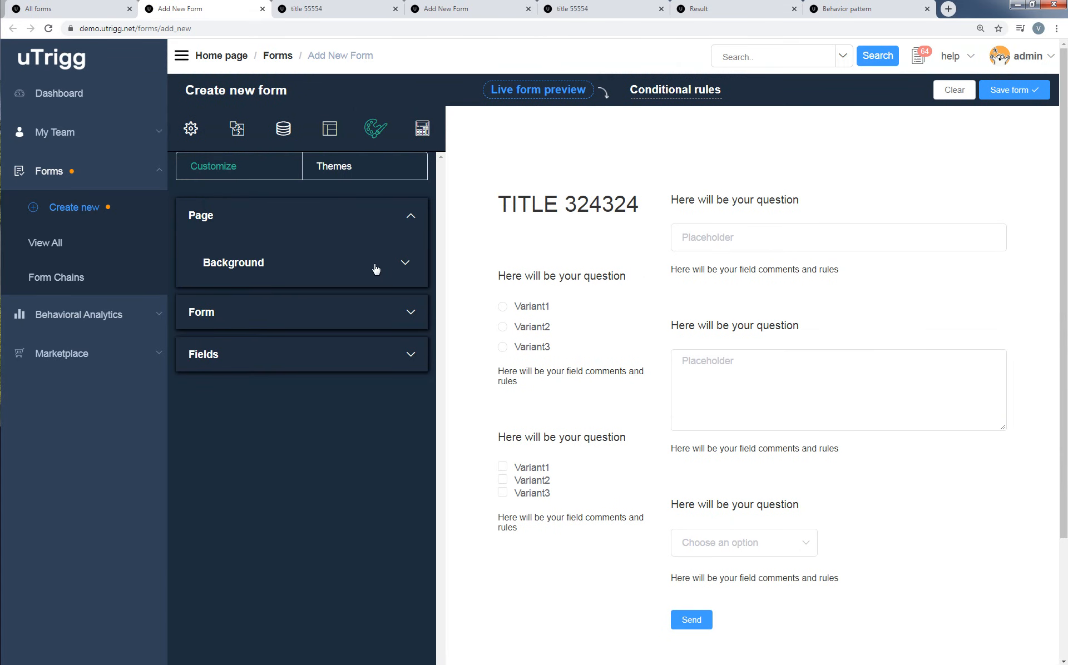
pyautogui.click(405, 264)
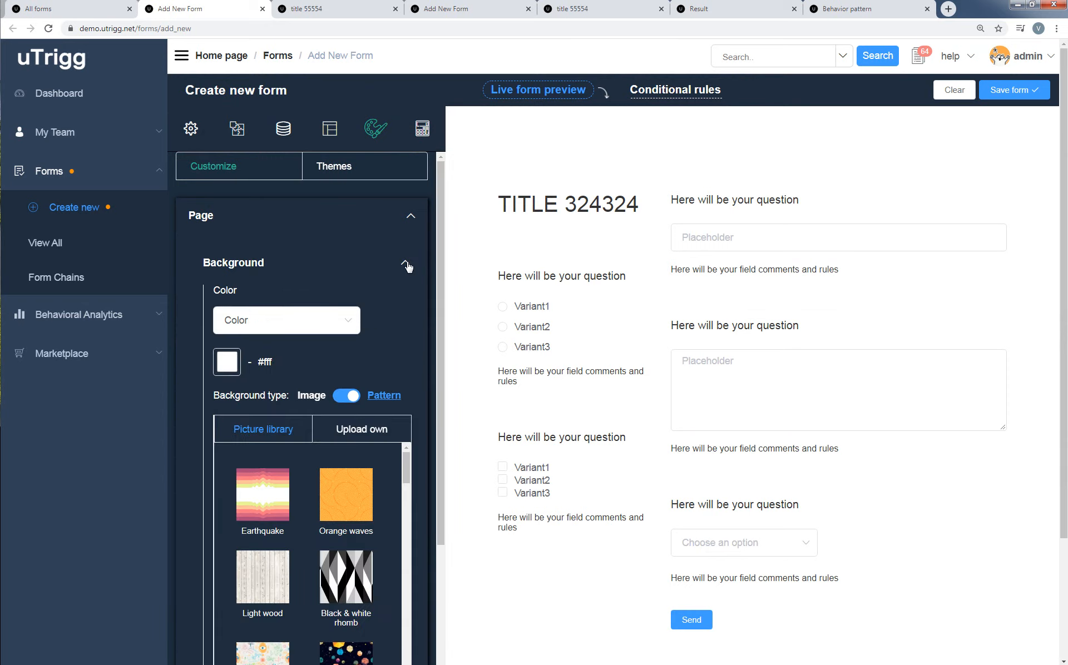
pyautogui.moveTo(438, 256); pyautogui.dragTo(438, 291)
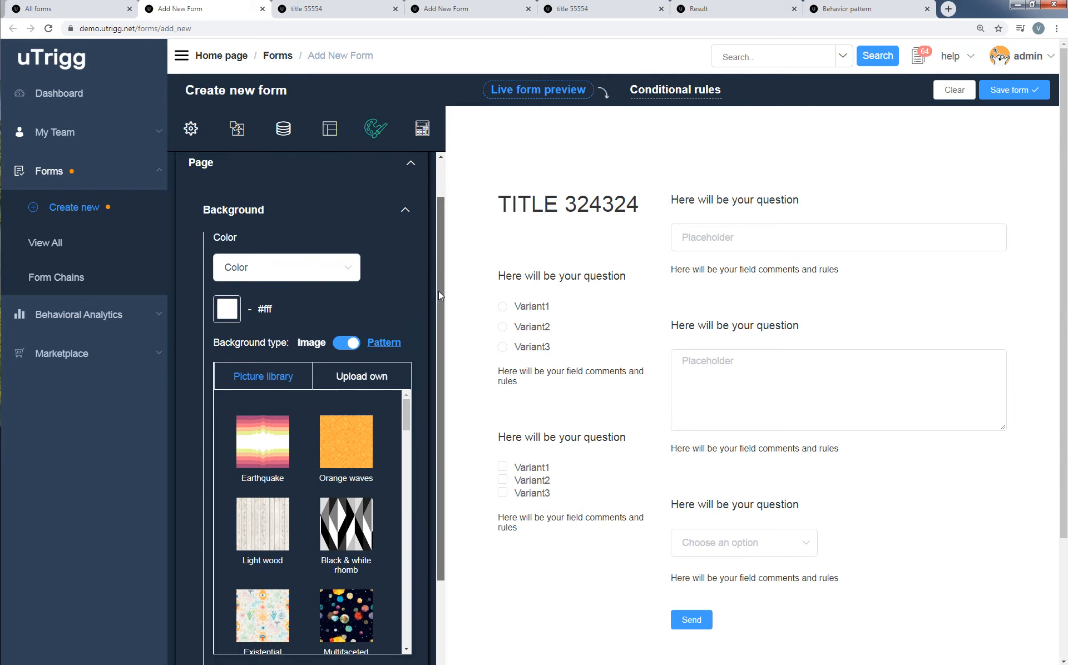
# Try the Yellow herb image as page background, browse the rest of the picture library and view the own-image upload option.
pyautogui.click(311, 344)
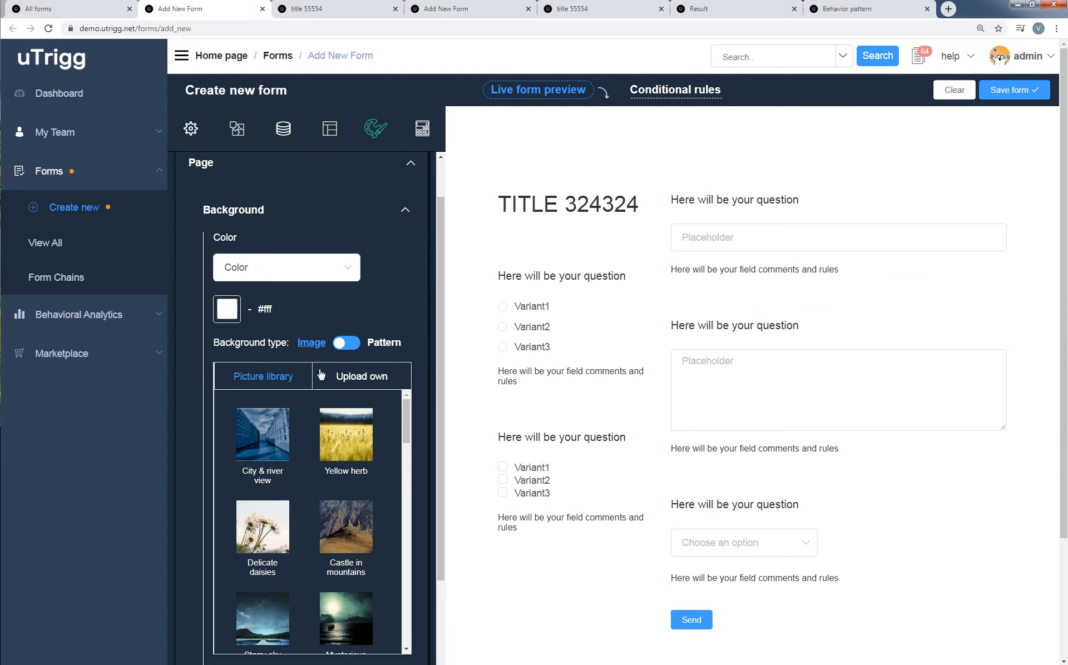
pyautogui.click(344, 448)
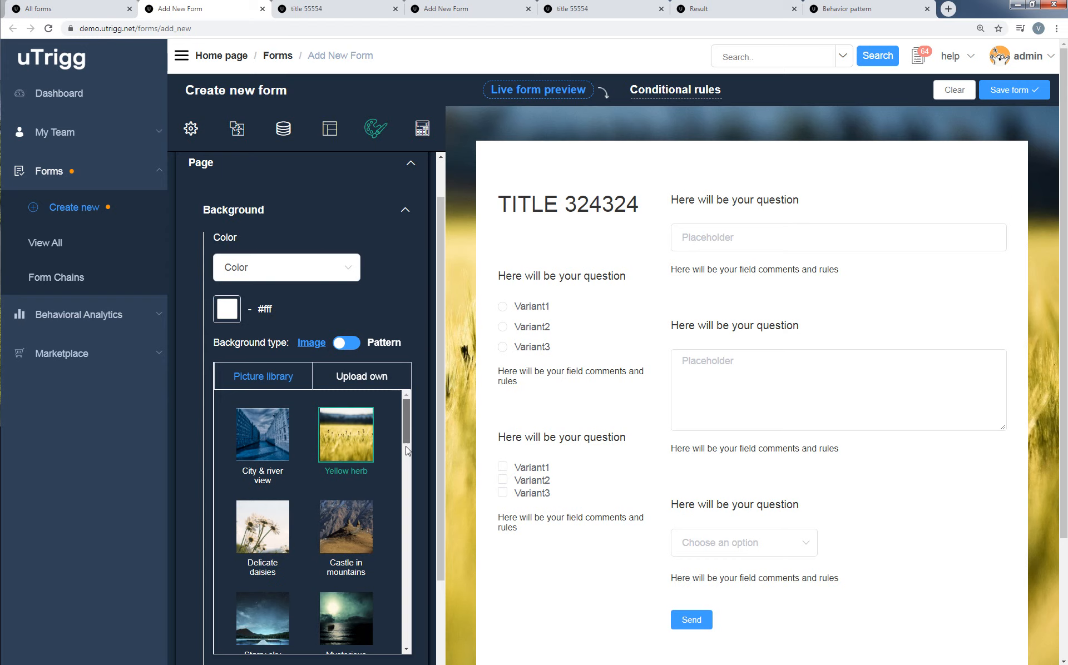
pyautogui.moveTo(406, 439); pyautogui.dragTo(398, 609)
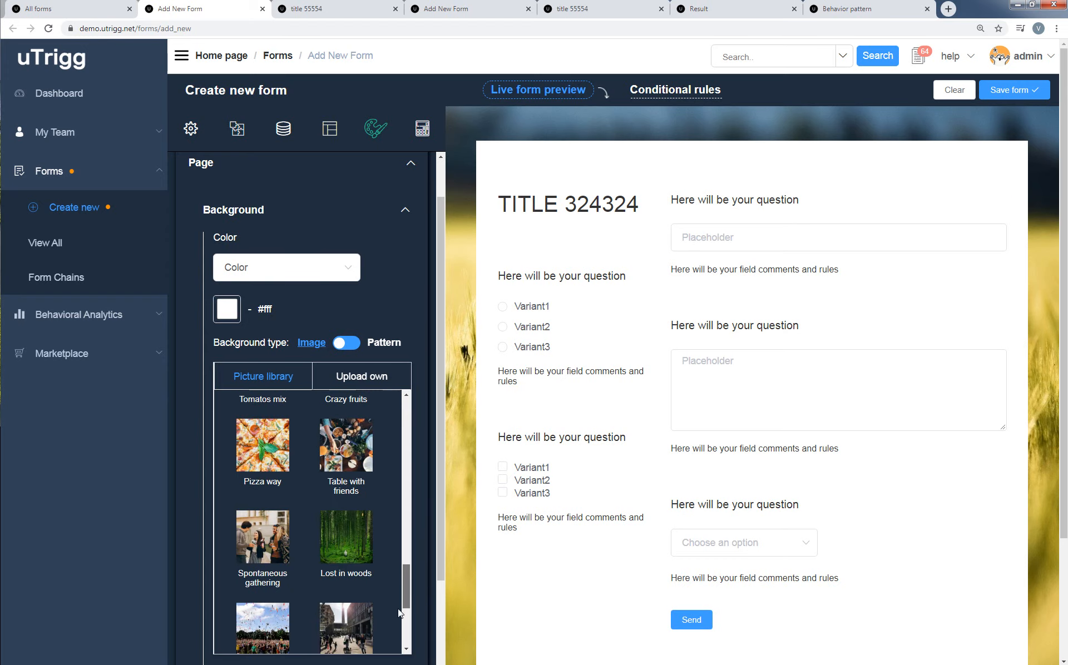
pyautogui.scroll(-2, 350, 394)
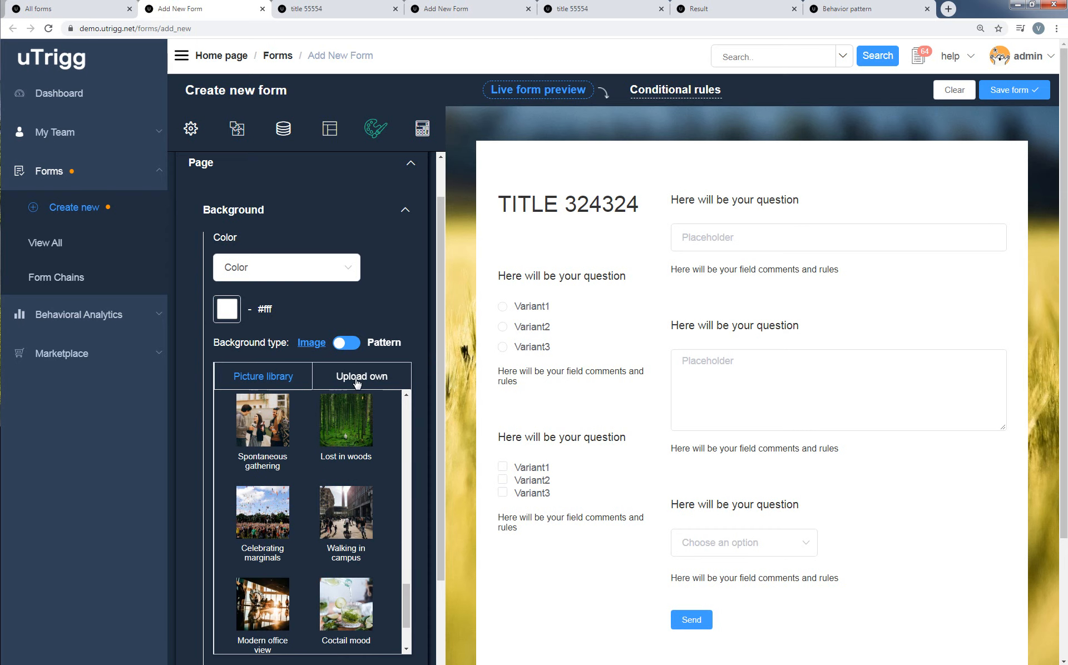
pyautogui.click(357, 383)
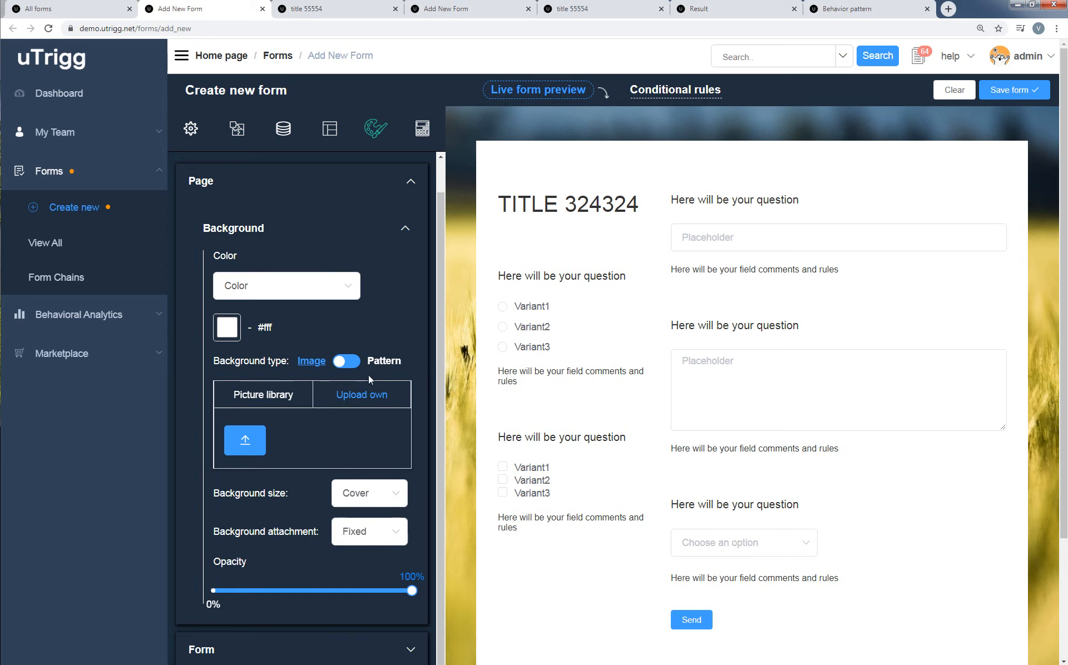
# Switch the page background to the Chaostrophobia pattern and show the option for uploading an own pattern.
pyautogui.click(385, 362)
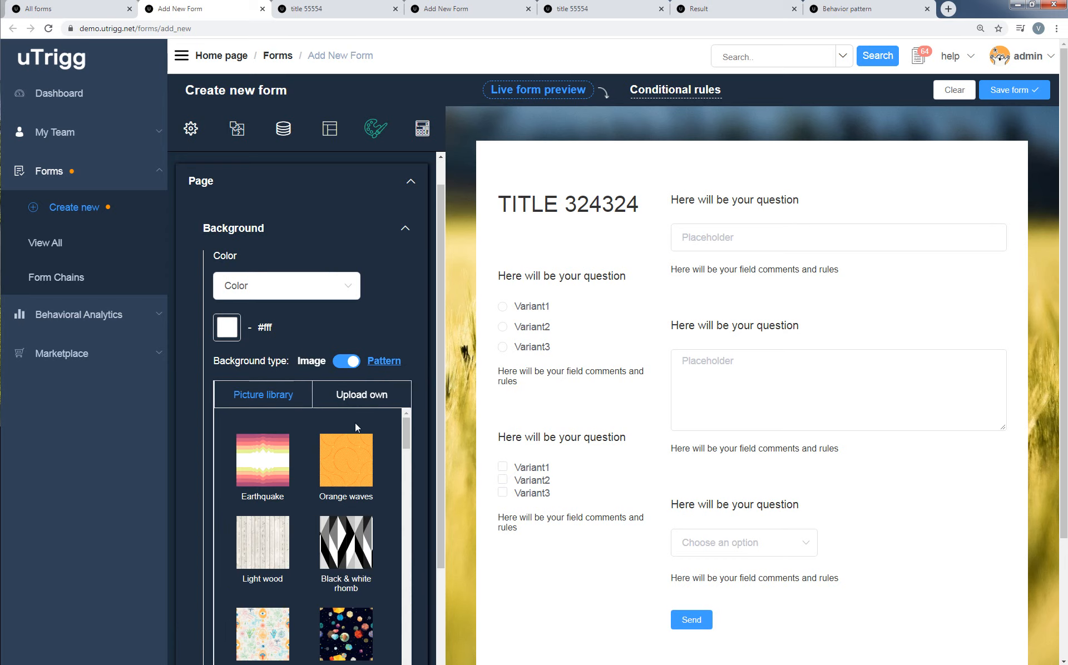
pyautogui.moveTo(405, 452); pyautogui.dragTo(405, 516)
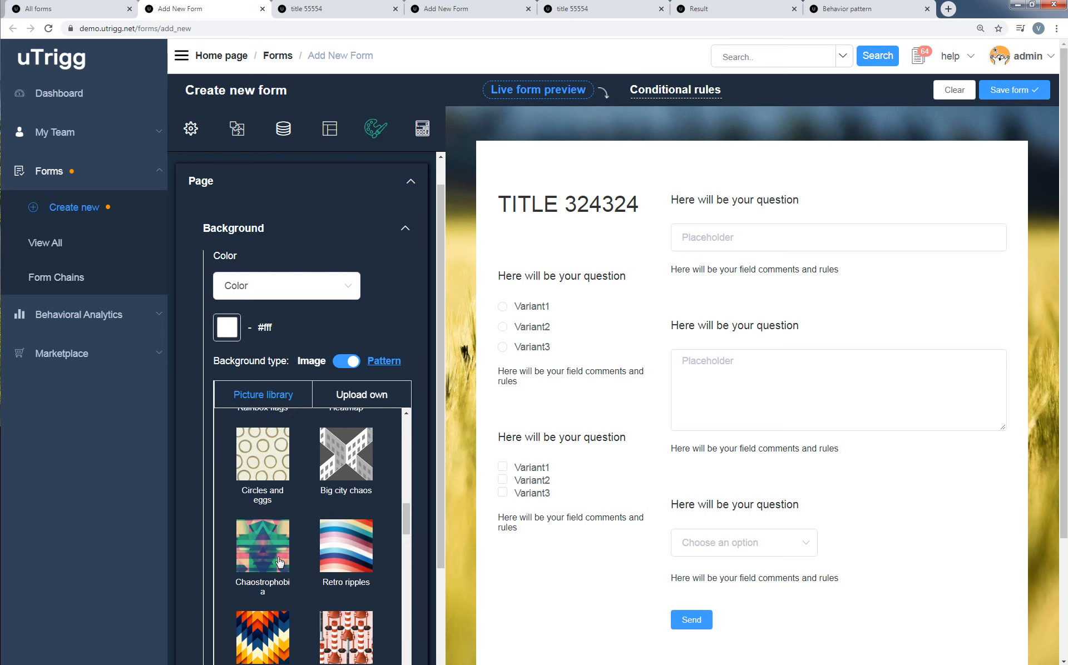
pyautogui.click(266, 553)
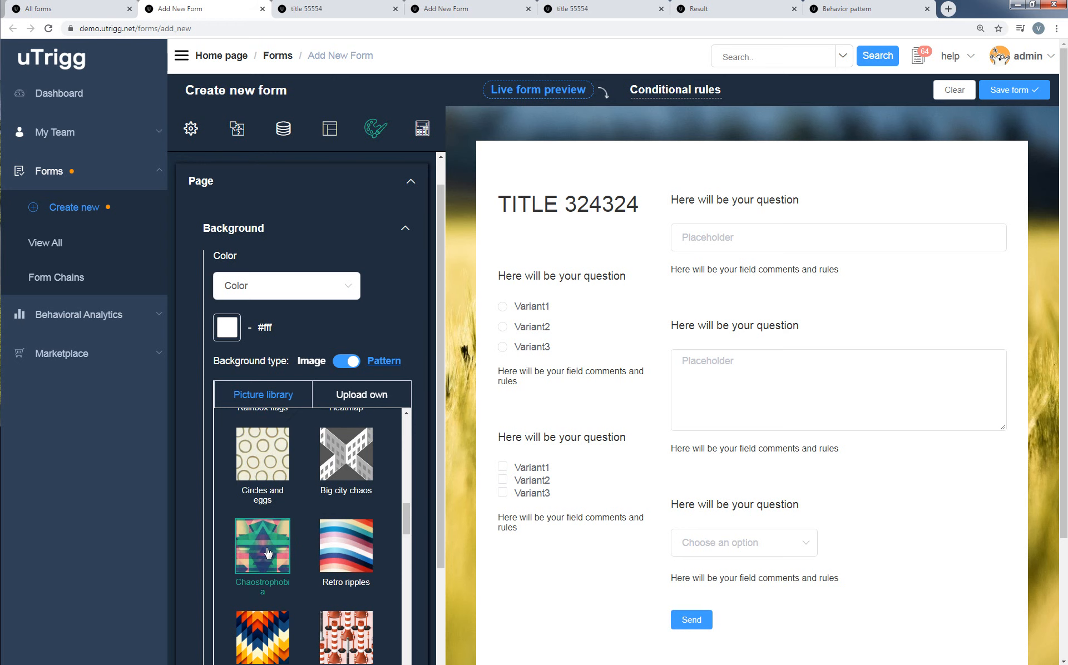
pyautogui.click(364, 399)
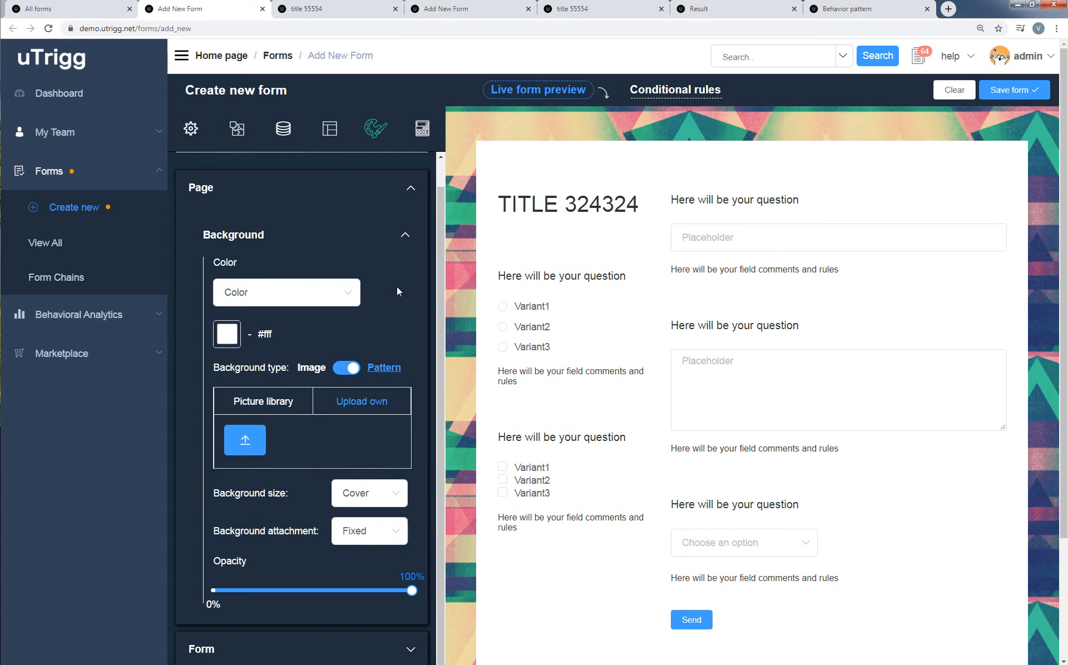
# Set the background of the form itself to Gradient in the theme customization.
pyautogui.click(406, 237)
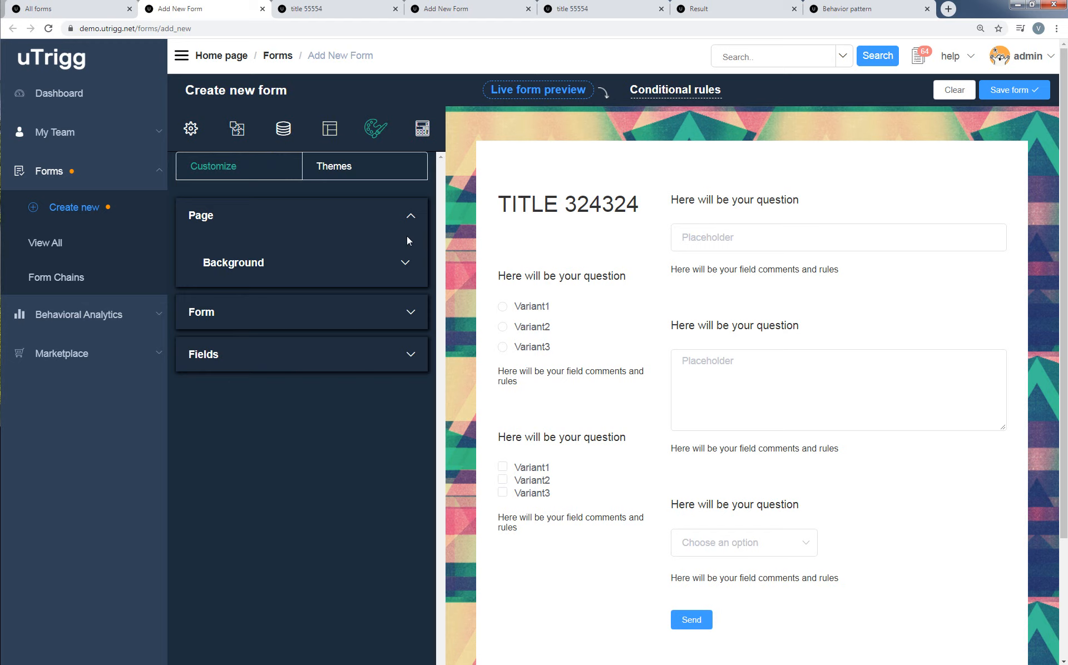
pyautogui.click(412, 315)
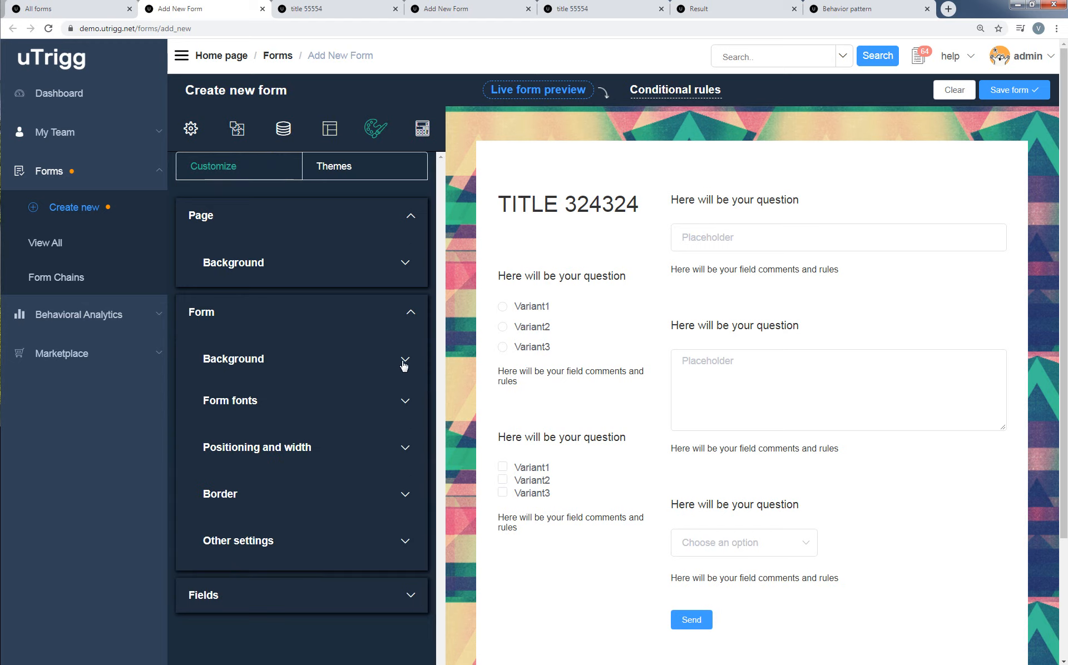
pyautogui.click(402, 362)
pyautogui.moveTo(438, 308); pyautogui.dragTo(434, 379)
pyautogui.click(318, 275)
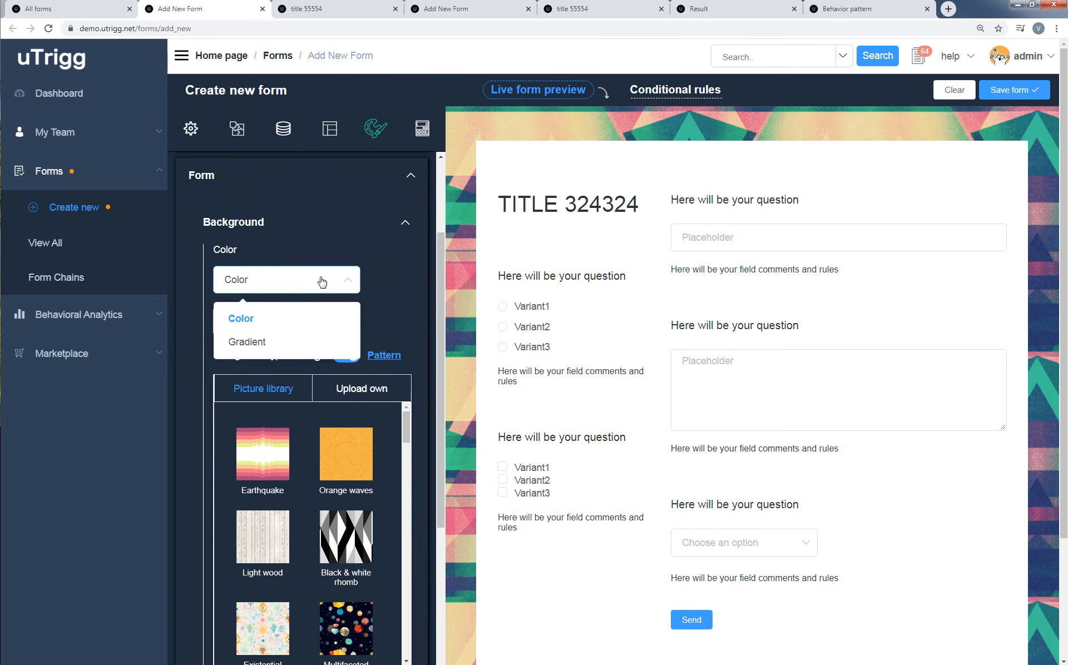
pyautogui.click(274, 341)
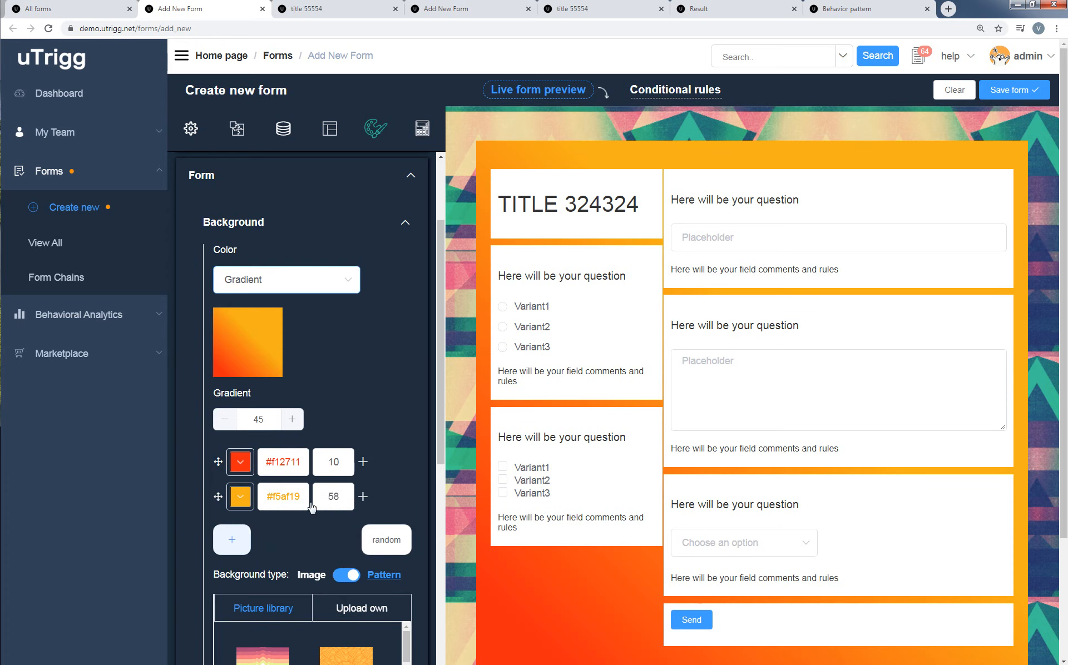
# Add a third color to the form's background gradient and randomize the gradient colors.
pyautogui.click(233, 540)
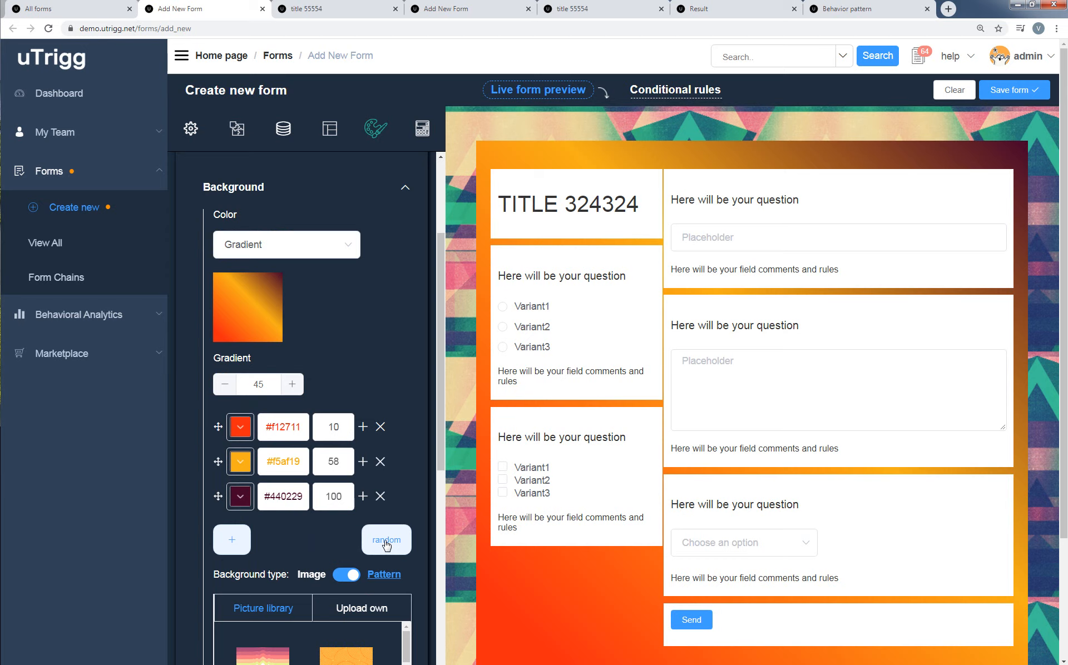
pyautogui.click(387, 541)
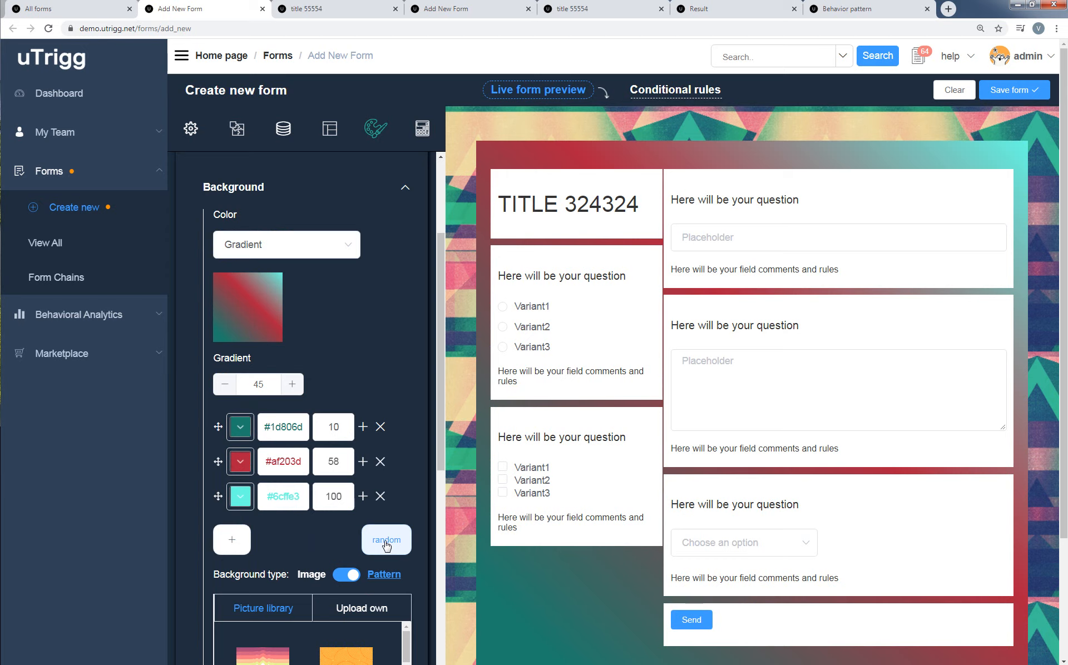
pyautogui.click(406, 190)
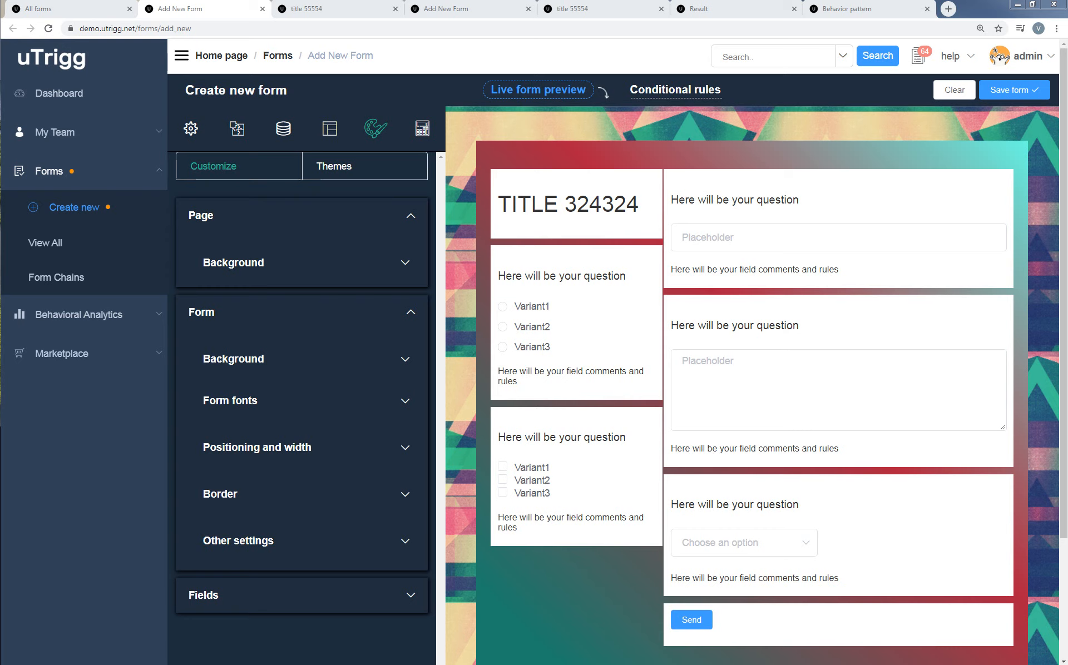
# Give the form a Dashed border with a width of 5.
pyautogui.click(402, 500)
pyautogui.scroll(-2, 325, 496)
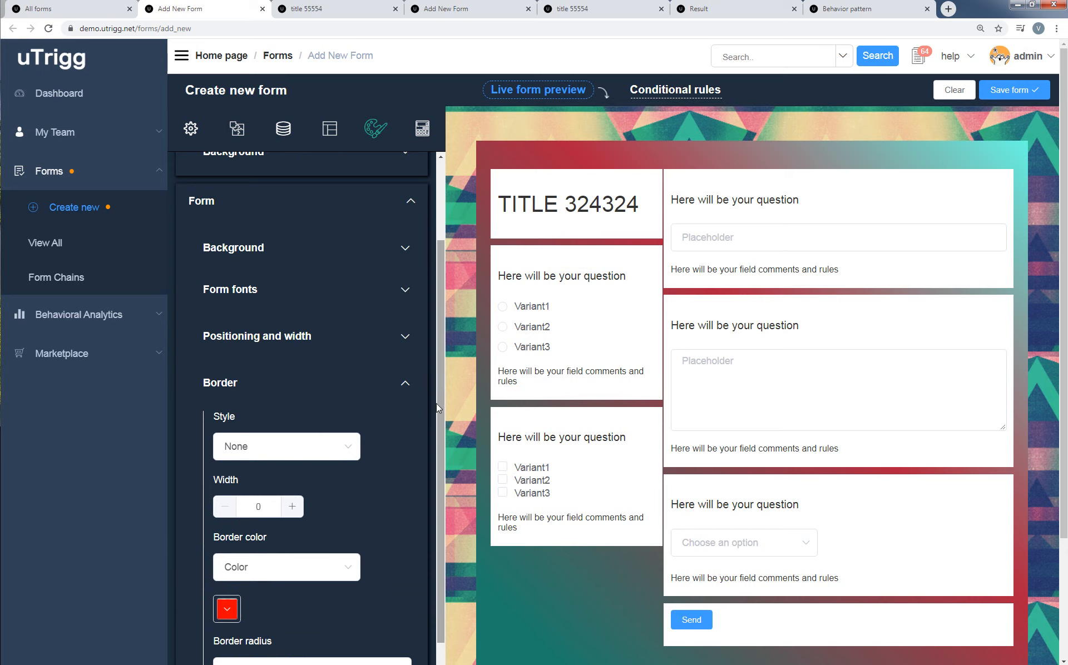
pyautogui.scroll(-1, 437, 403)
pyautogui.click(334, 410)
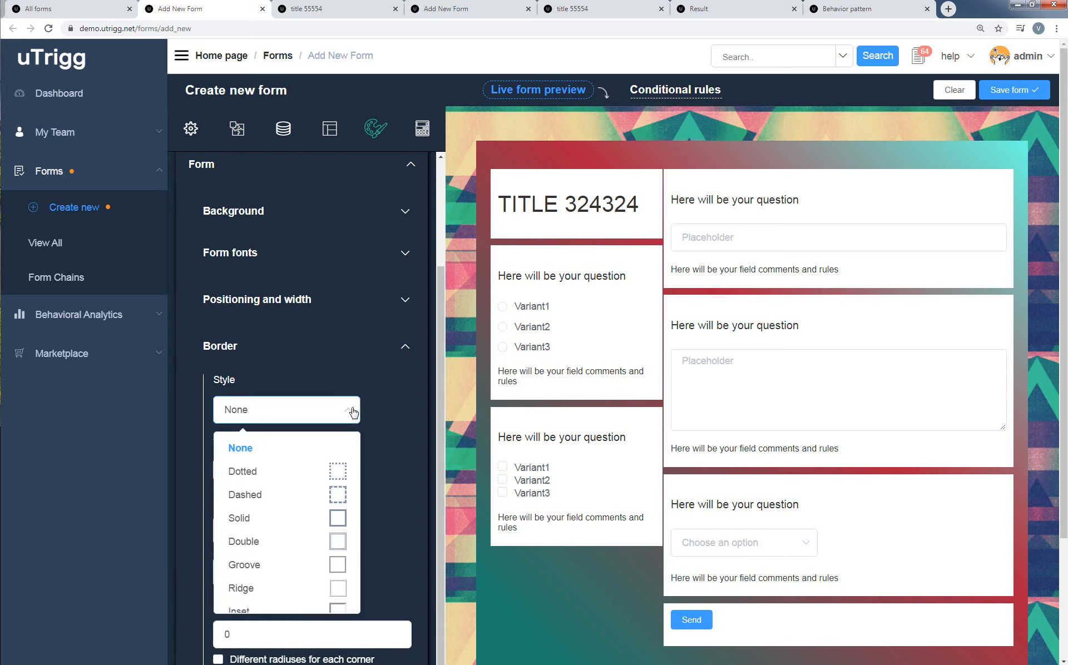
pyautogui.click(332, 494)
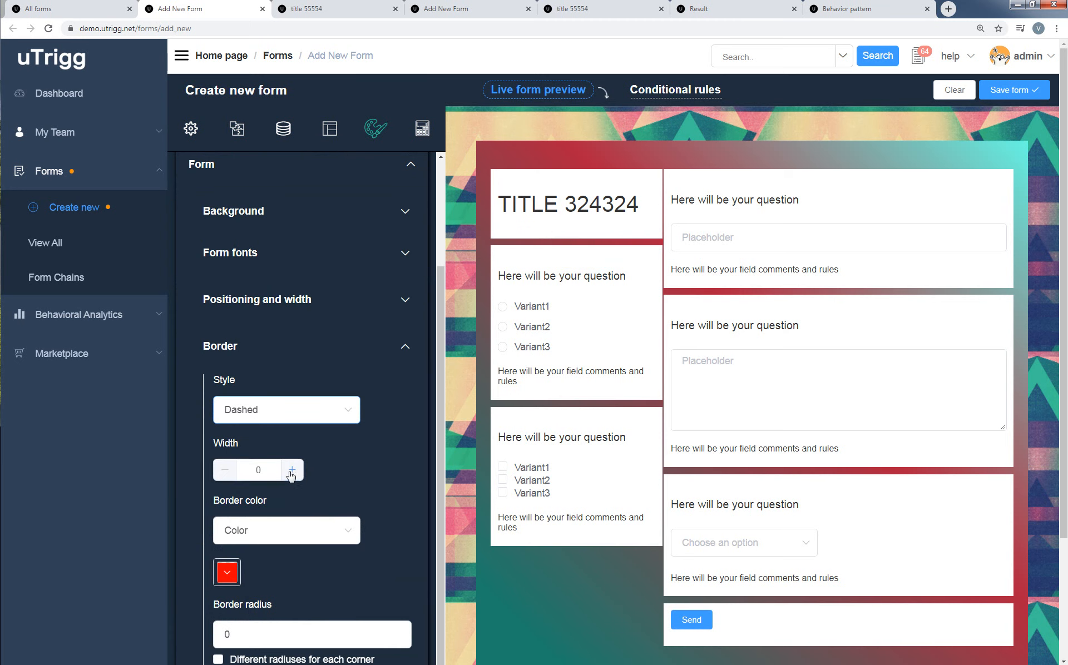
pyautogui.click(291, 471)
pyautogui.click(291, 471)
pyautogui.click(292, 471)
pyautogui.click(292, 471)
pyautogui.click(292, 471)
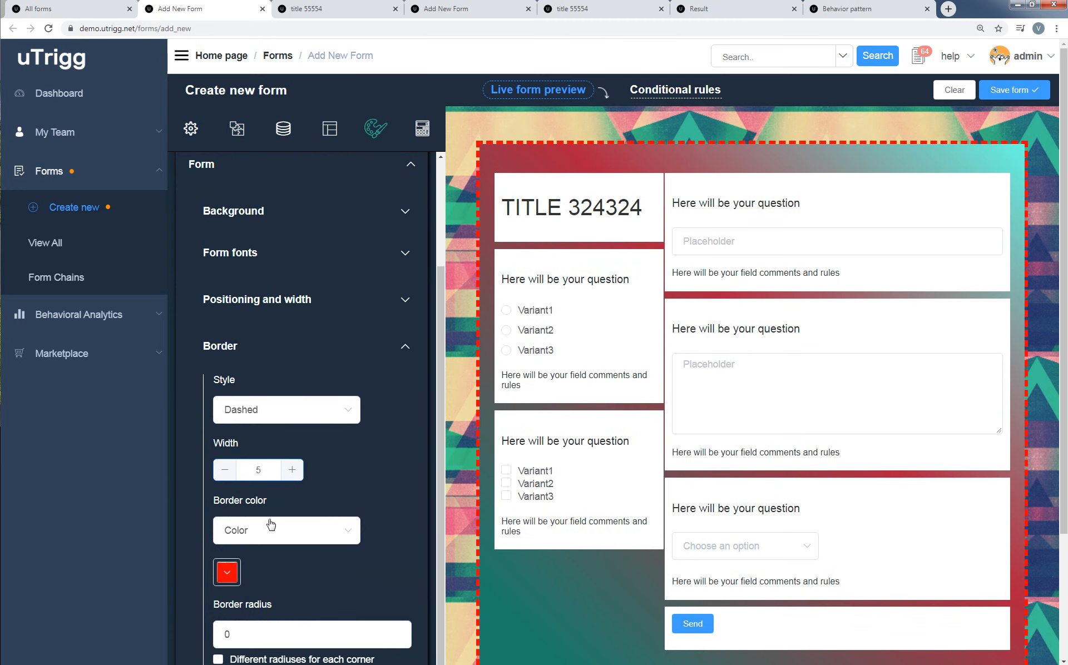
# Try white as the form's border color.
pyautogui.click(227, 572)
pyautogui.click(144, 410)
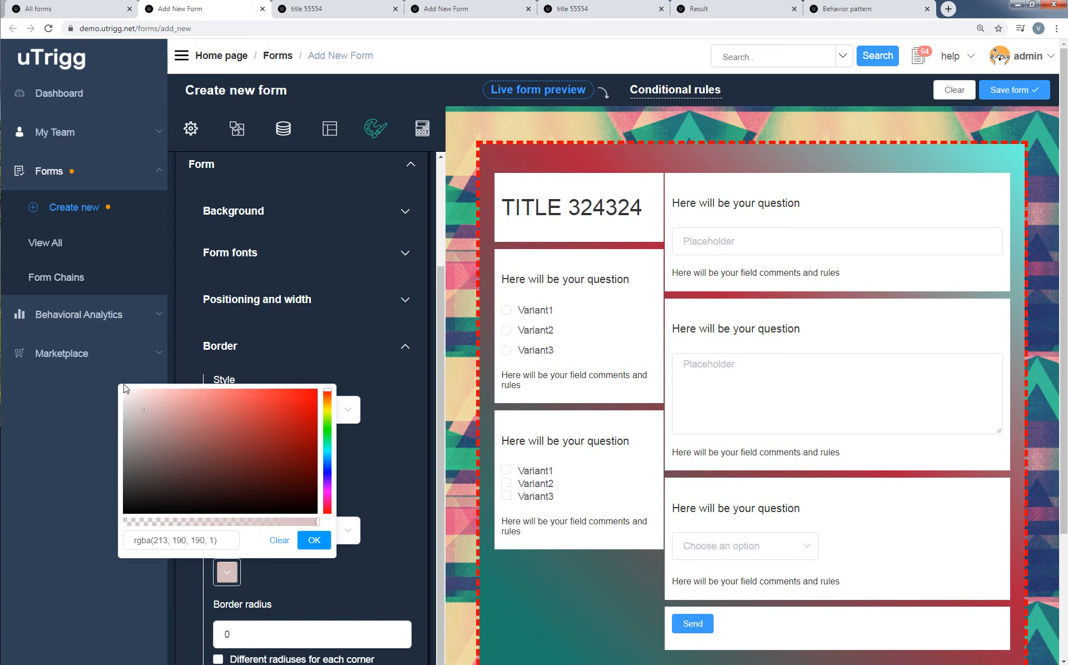
pyautogui.click(125, 389)
pyautogui.click(316, 541)
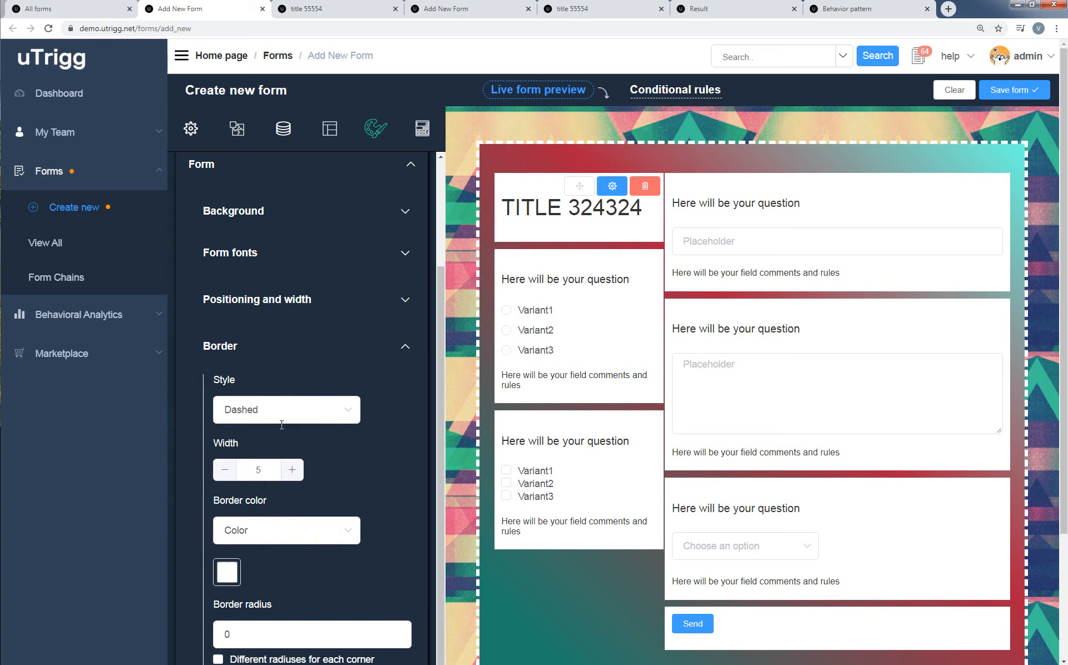
# Set the form's border color to pale yellow, rgba(255, 254, 211, 1).
pyautogui.click(230, 579)
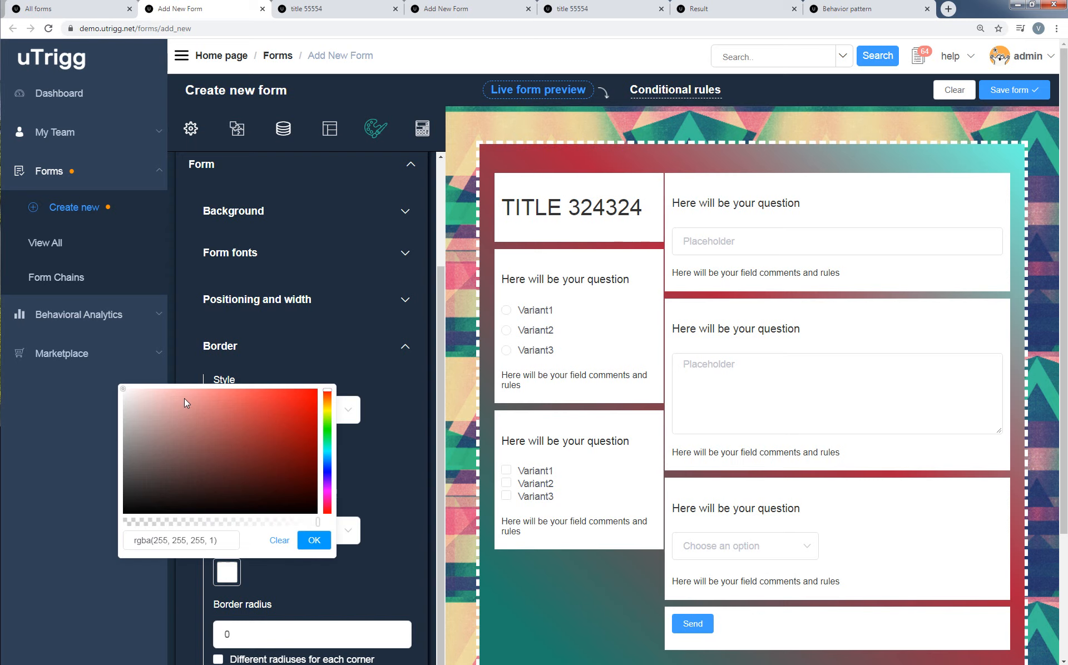
pyautogui.click(328, 410)
pyautogui.click(155, 392)
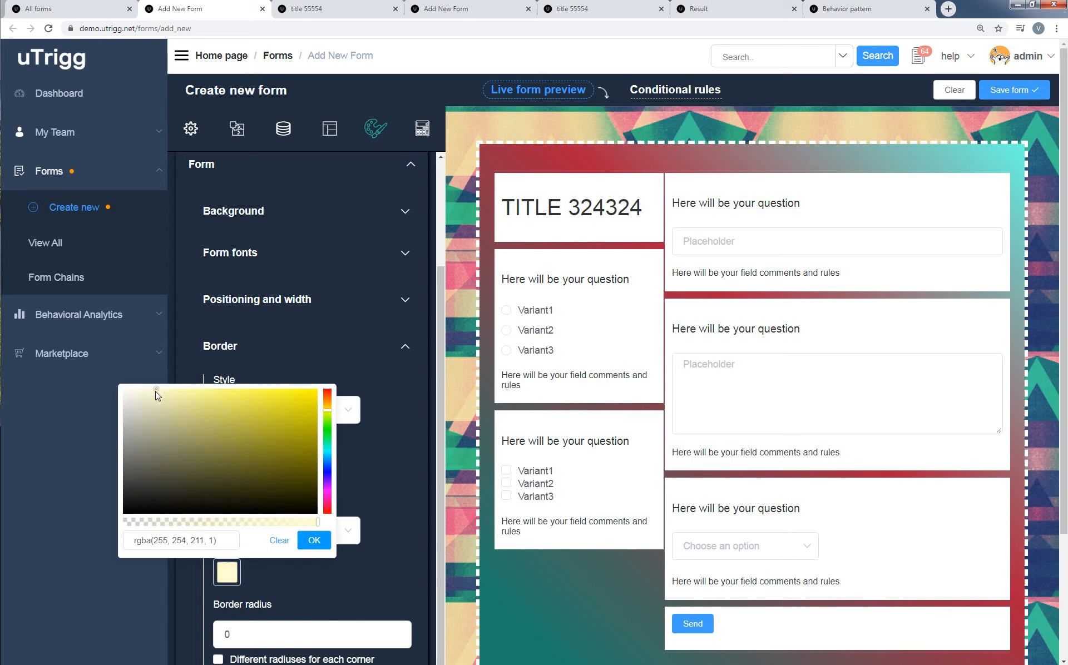
pyautogui.click(313, 539)
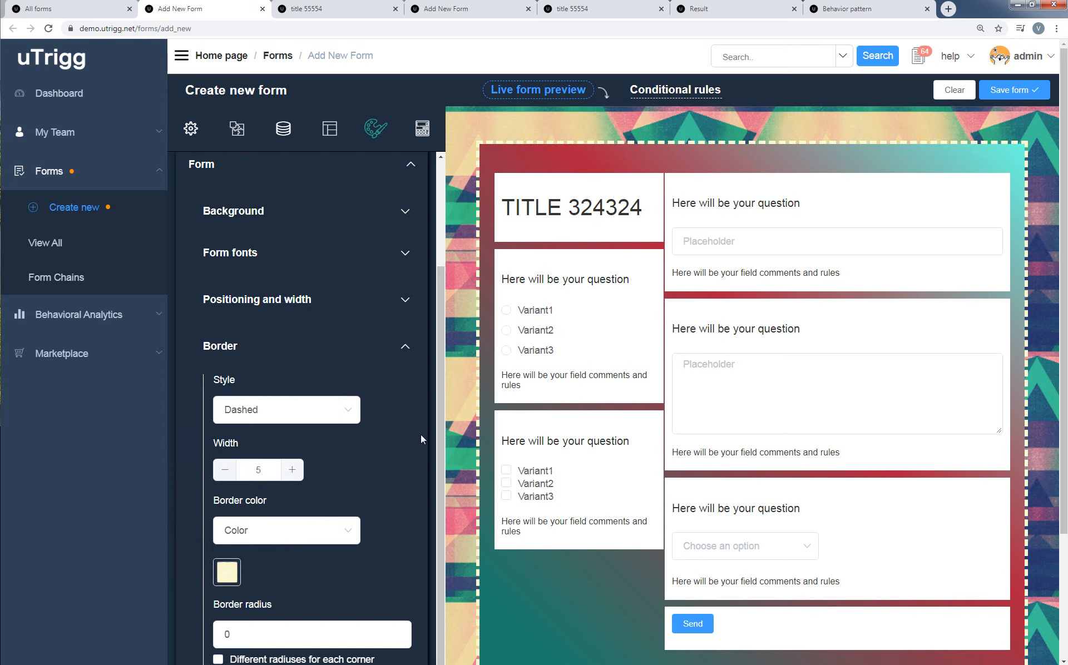
# Set the form's border radius to 5 15 25 30, check the corners in the preview and collapse the form styling options.
pyautogui.scroll(-1, 361, 529)
pyautogui.press('Tab')
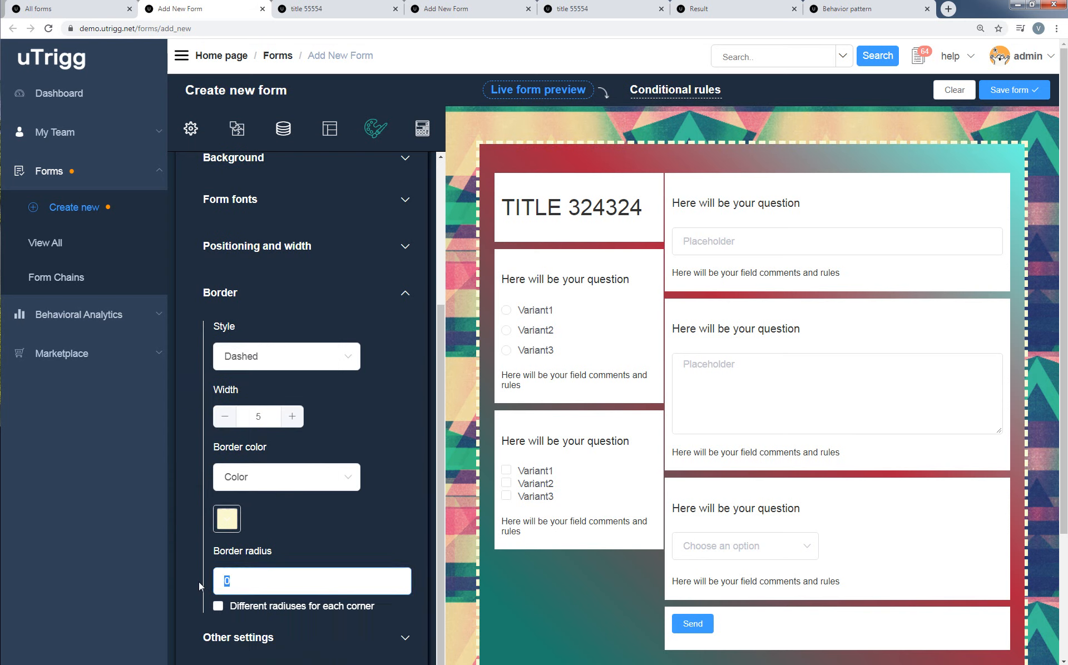
pyautogui.write('5 ')
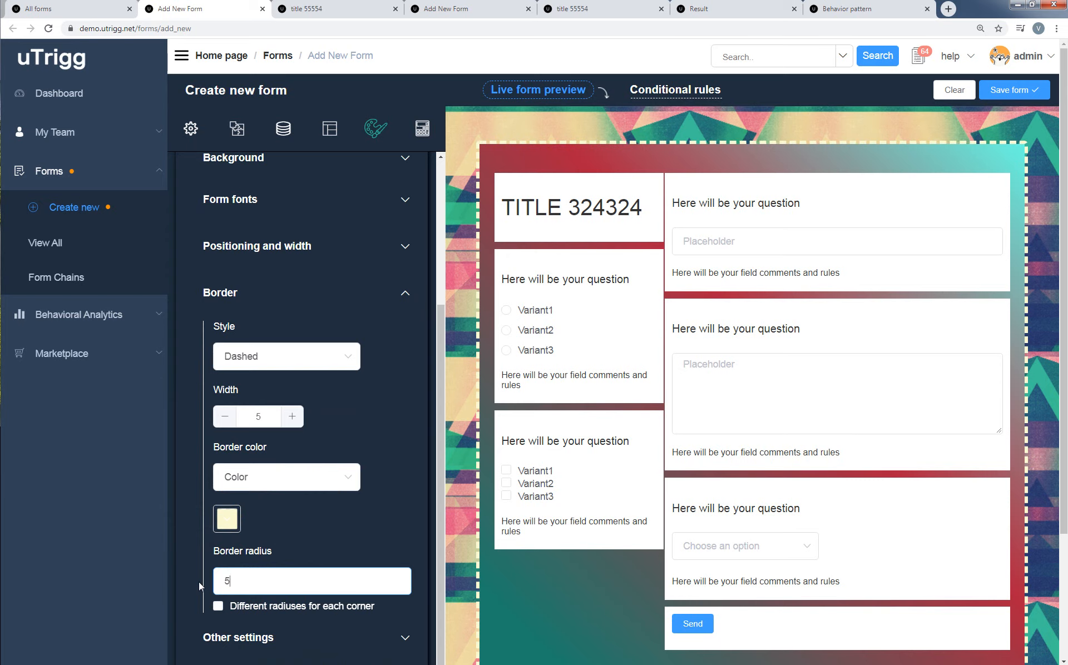
pyautogui.write('15 25')
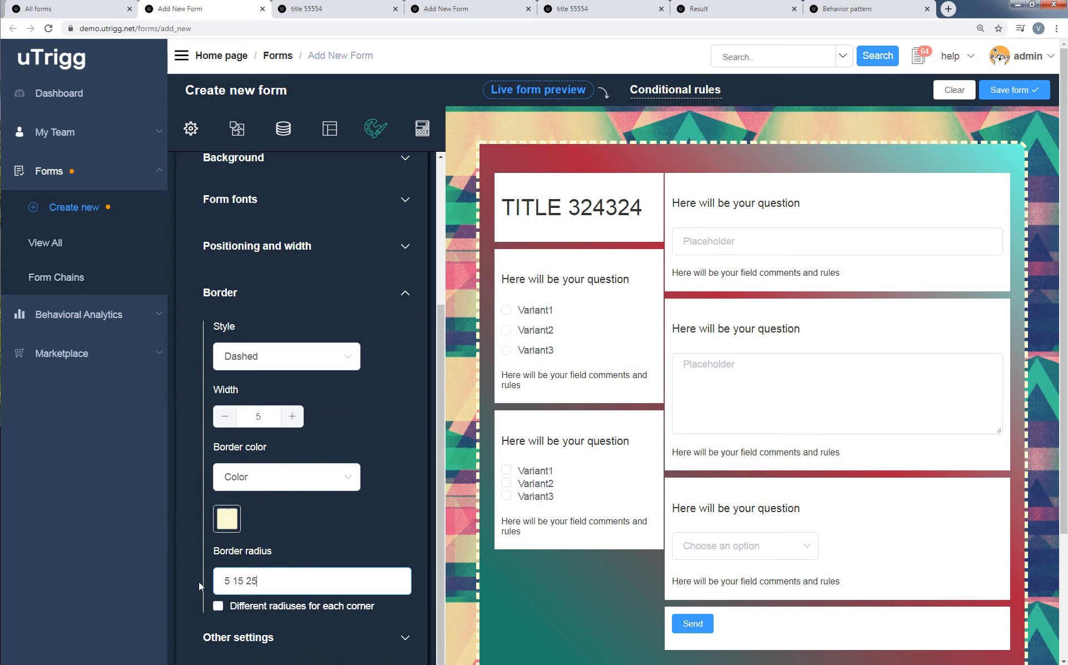
pyautogui.write(' 30')
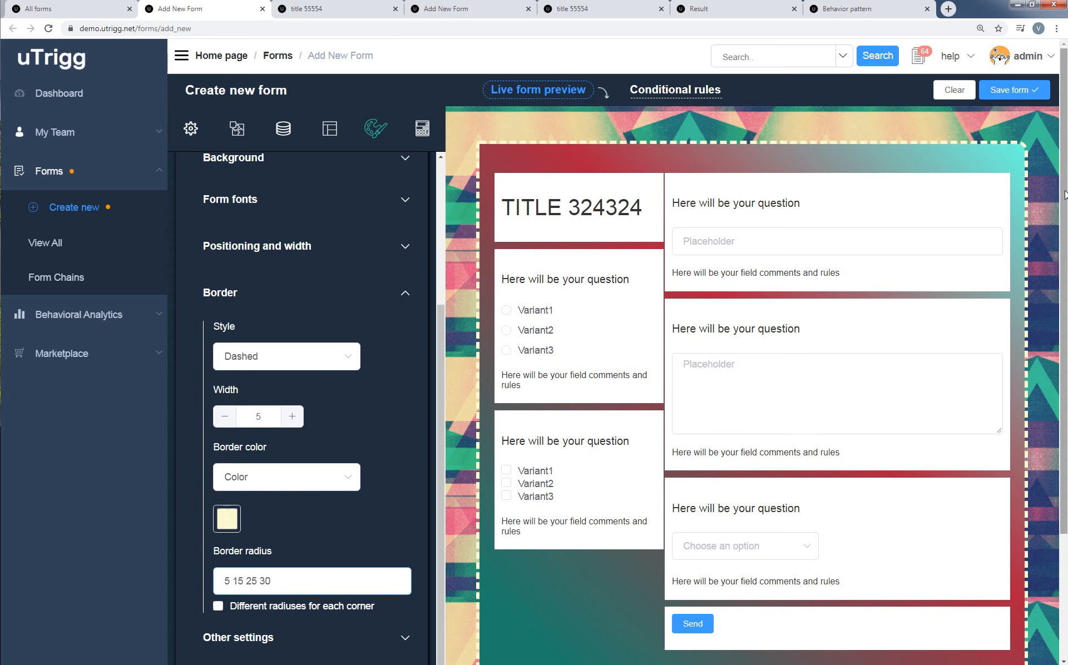
pyautogui.scroll(-3, 1064, 195)
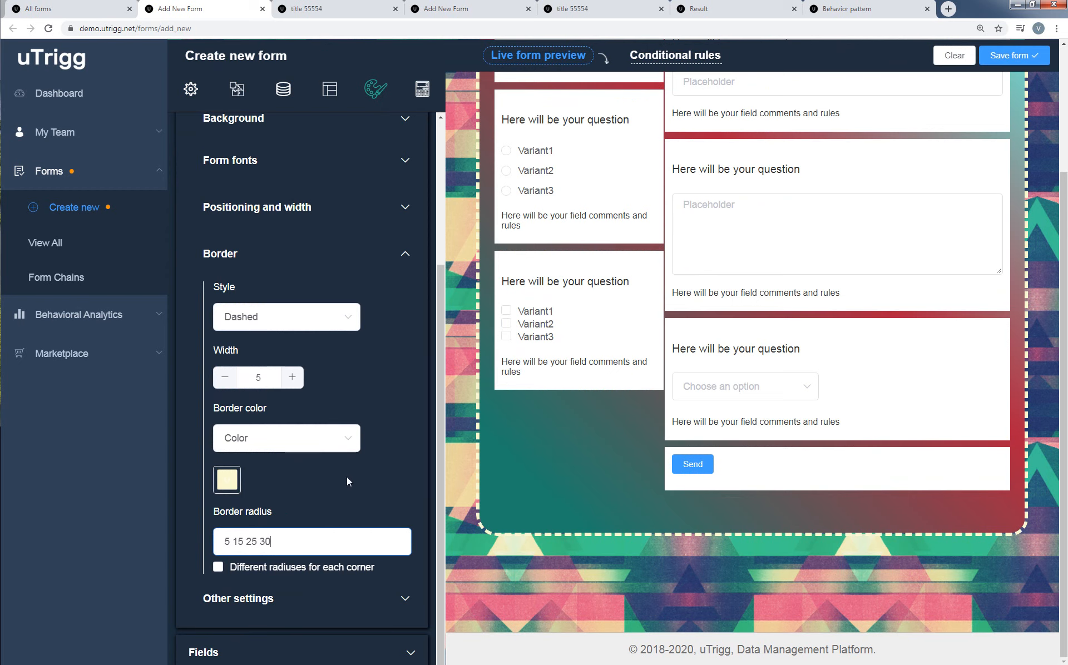
pyautogui.scroll(2, 346, 479)
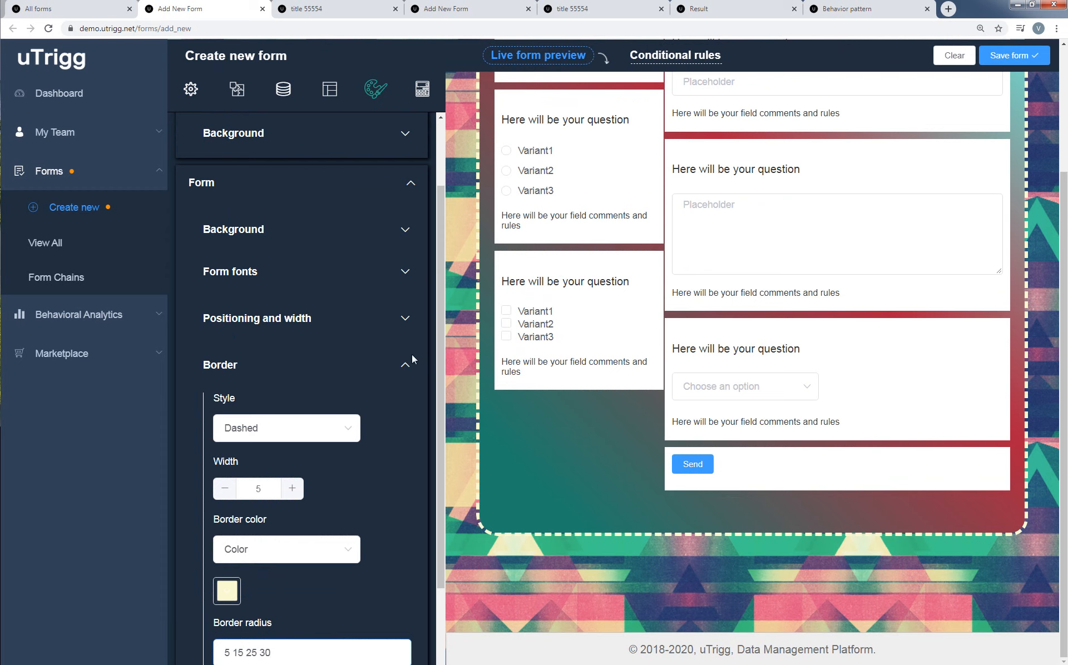
pyautogui.click(407, 369)
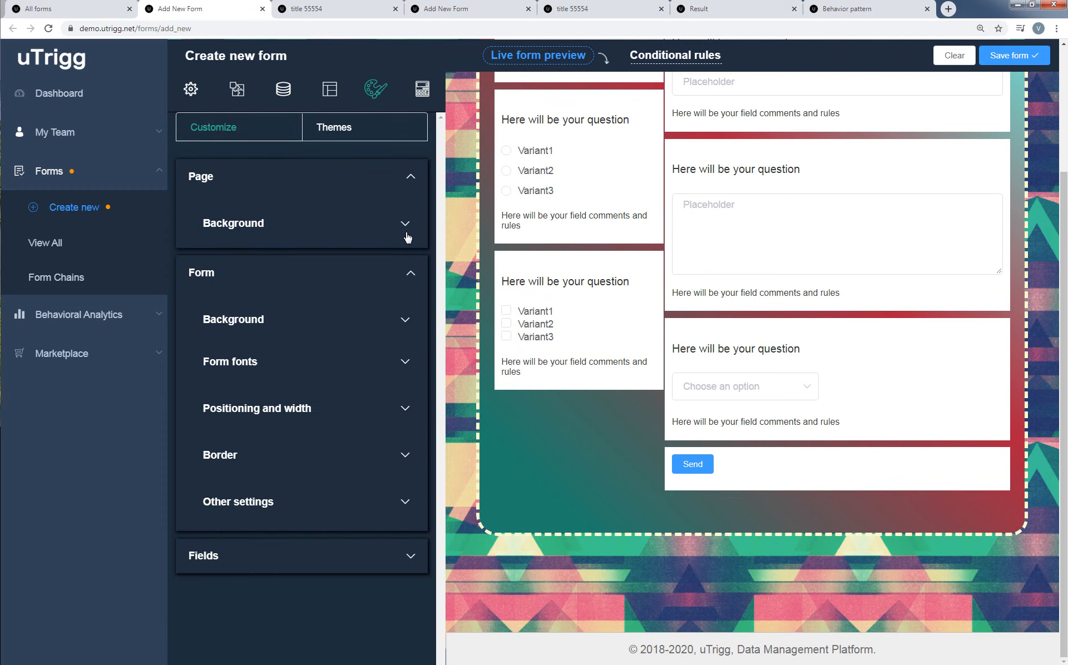
pyautogui.click(412, 274)
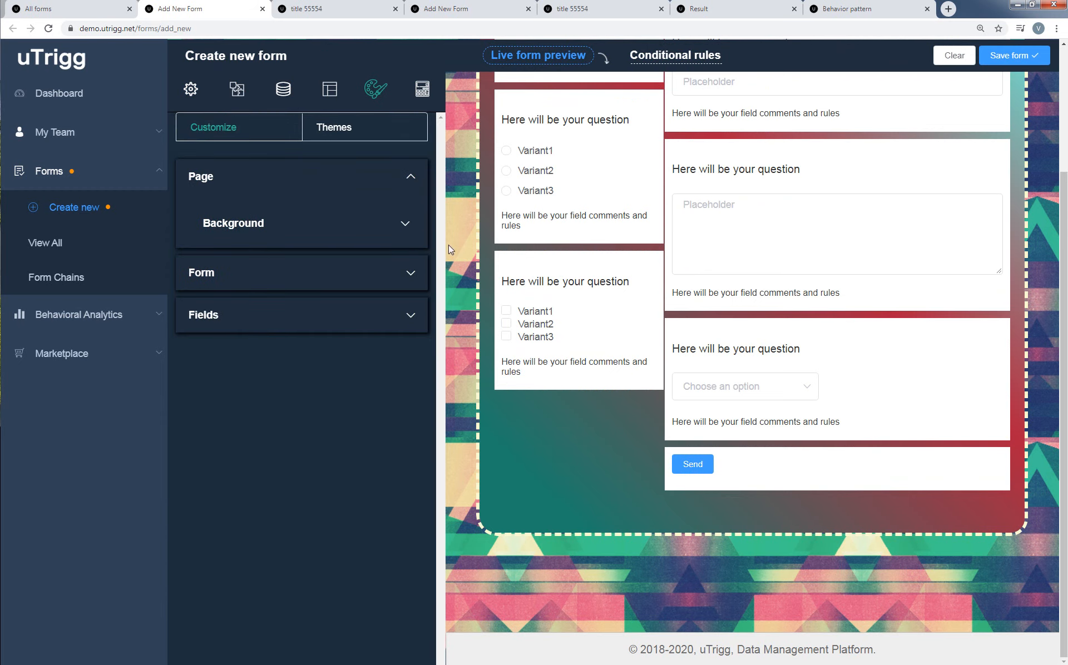
# Add a new conditional rule with its default settings and return to the live form preview.
pyautogui.scroll(3, 1057, 89)
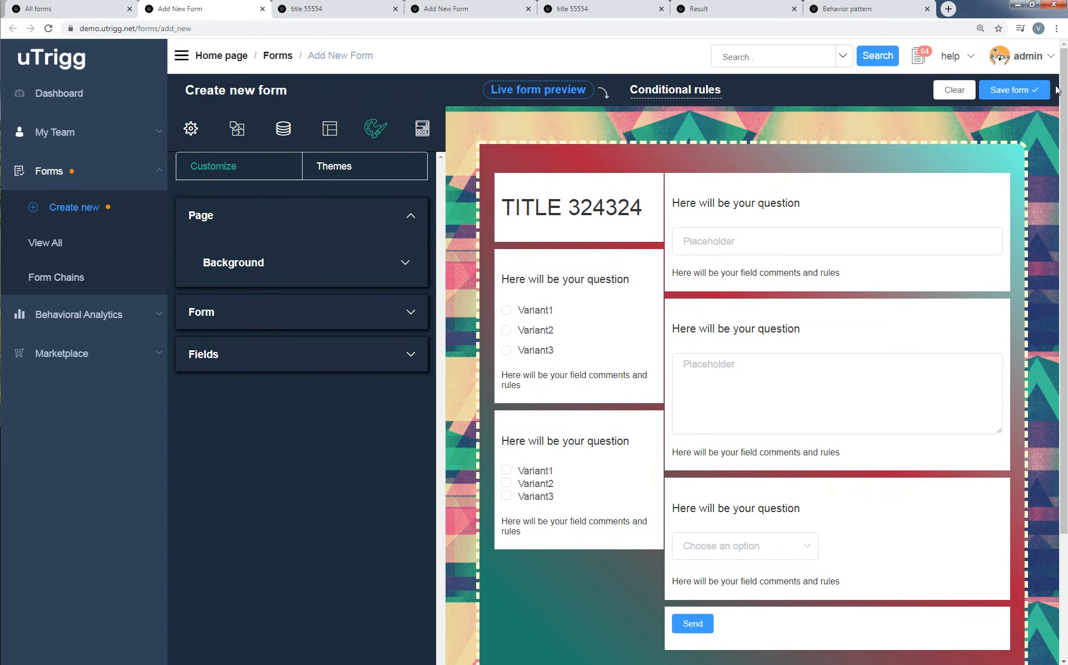
pyautogui.click(669, 95)
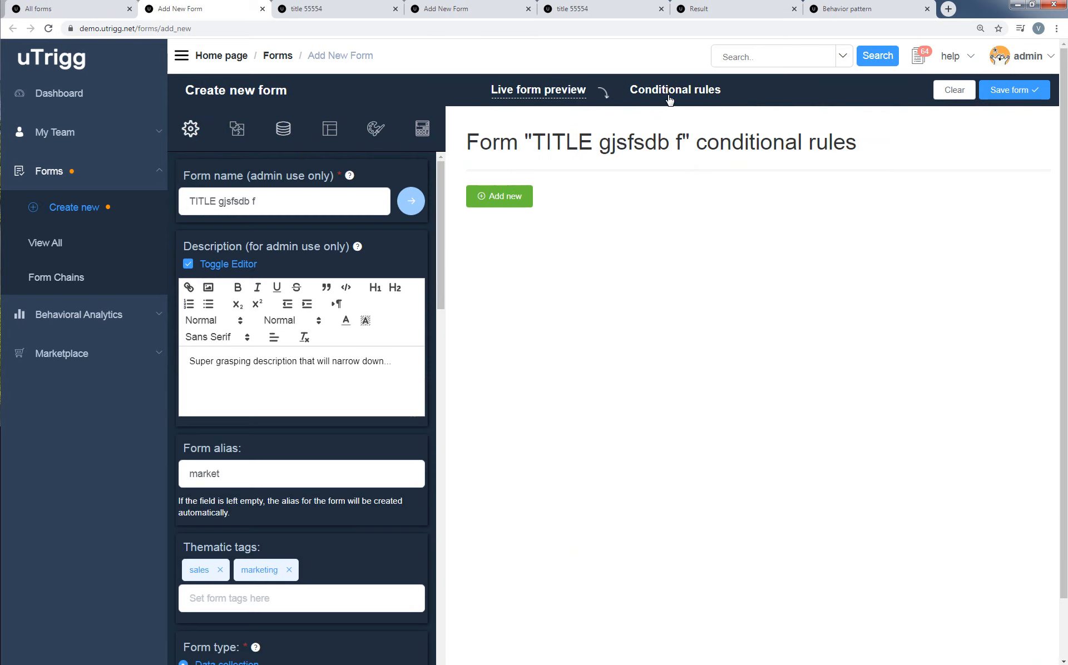
pyautogui.click(515, 196)
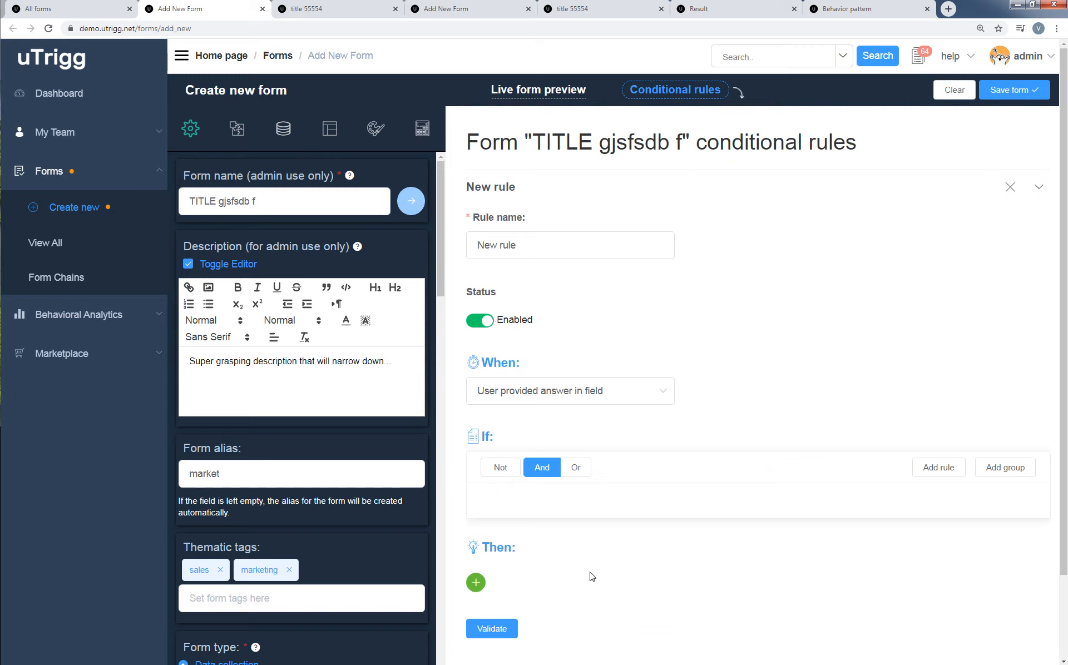
pyautogui.click(580, 100)
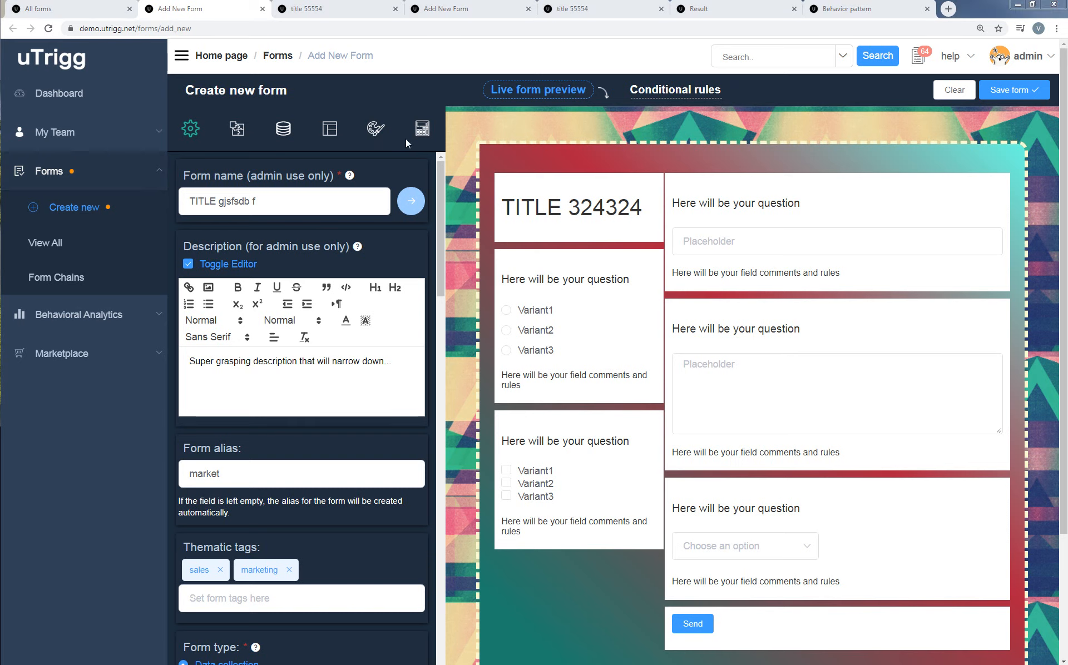
# Save the form and open the public view of the saved TITLE gjsfsdb f form in a new browser tab.
pyautogui.click(1020, 97)
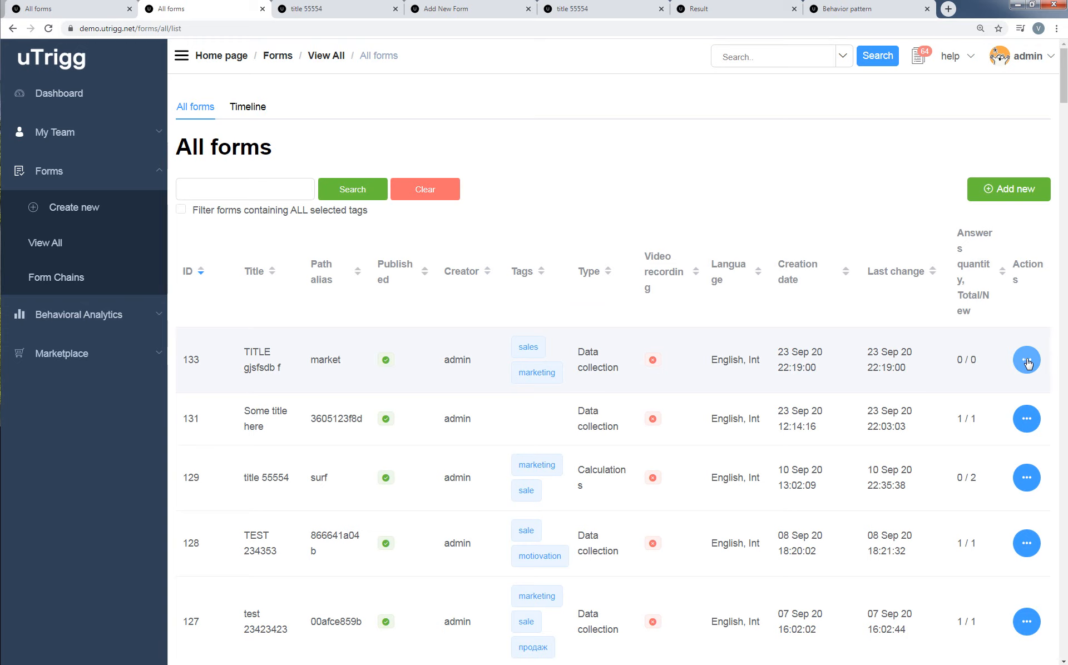
pyautogui.click(1028, 362)
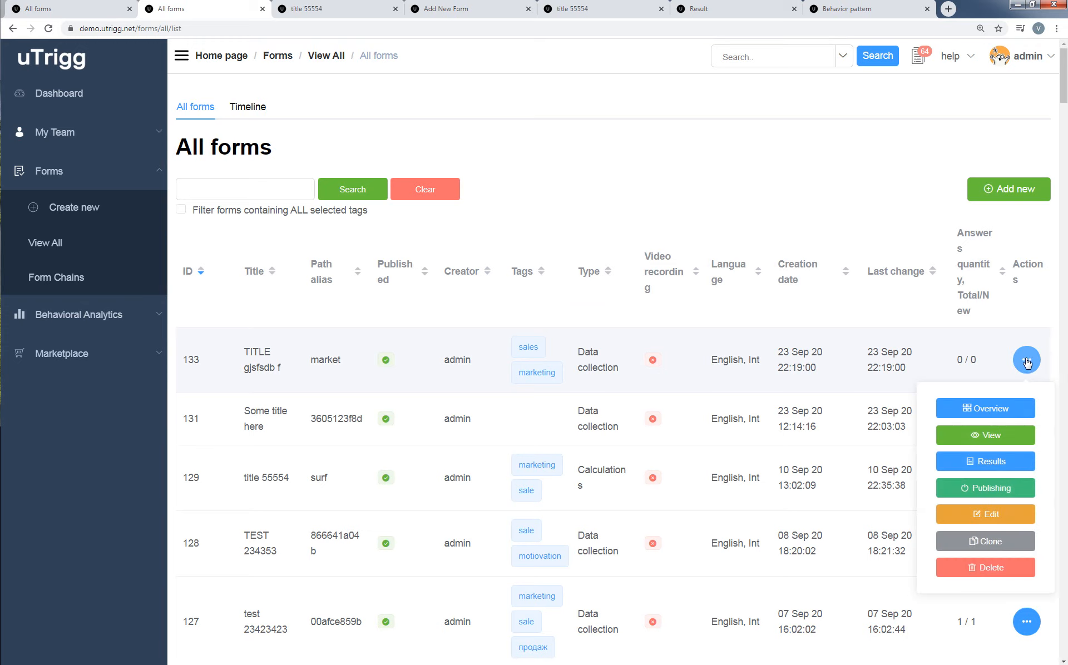
pyautogui.rightClick(1013, 437)
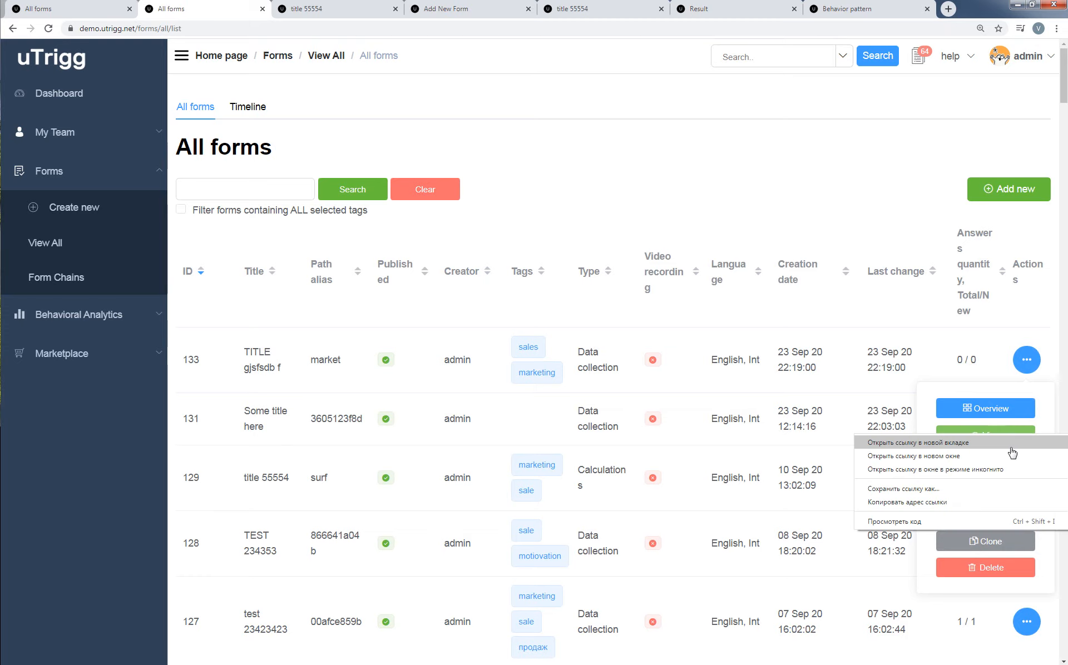
pyautogui.click(1011, 444)
pyautogui.click(303, 10)
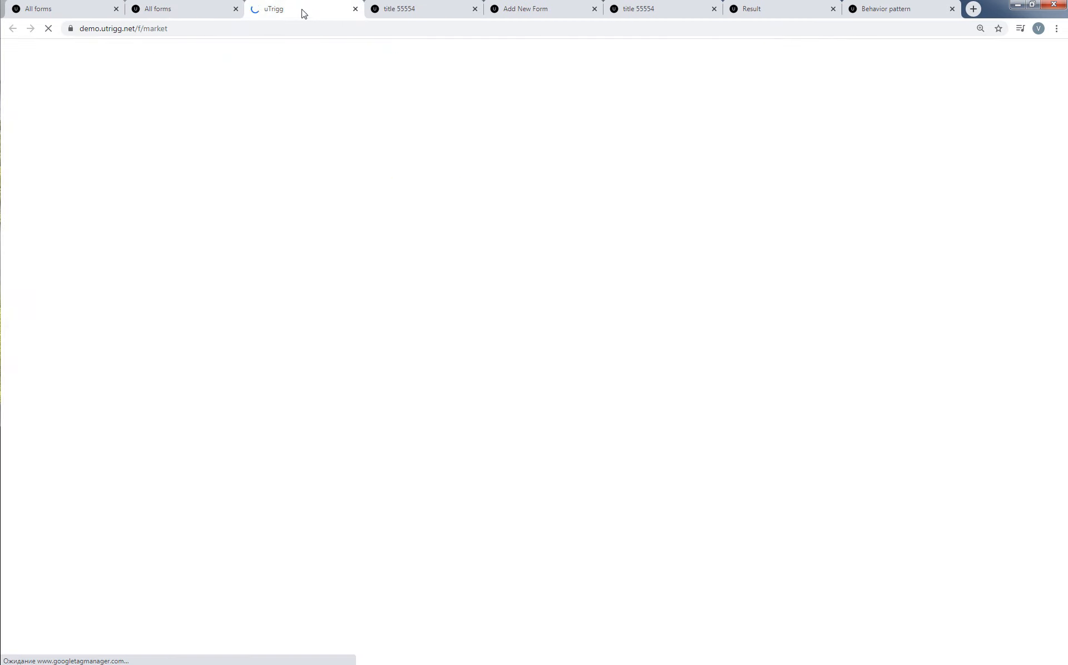
# Examine the published form's web address, including the market alias at its end.
pyautogui.click(287, 28)
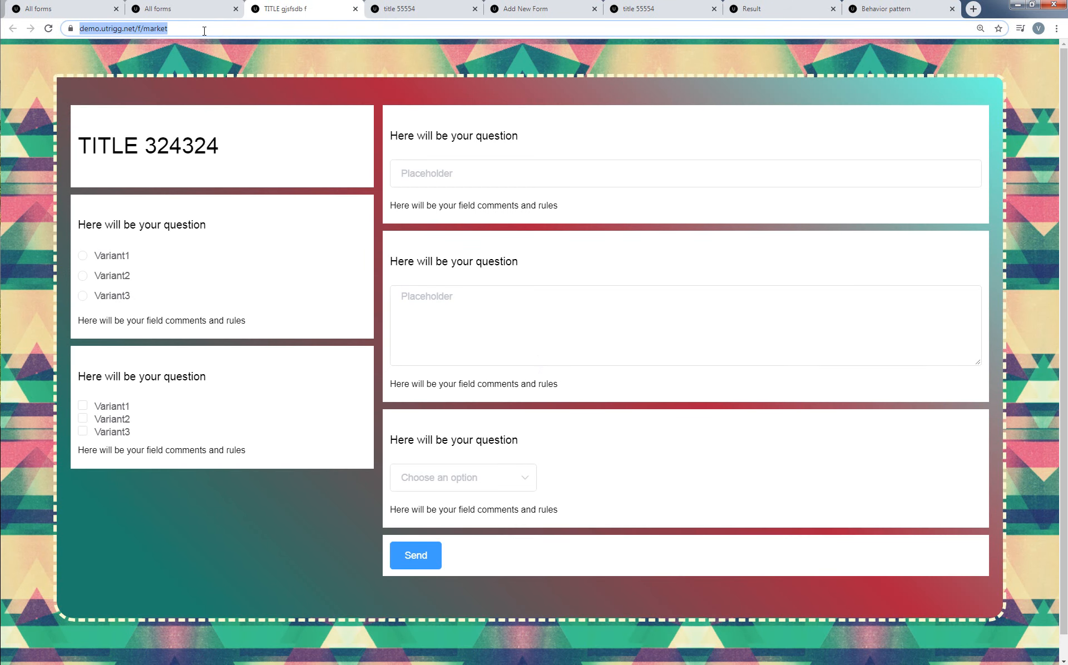
pyautogui.click(204, 31)
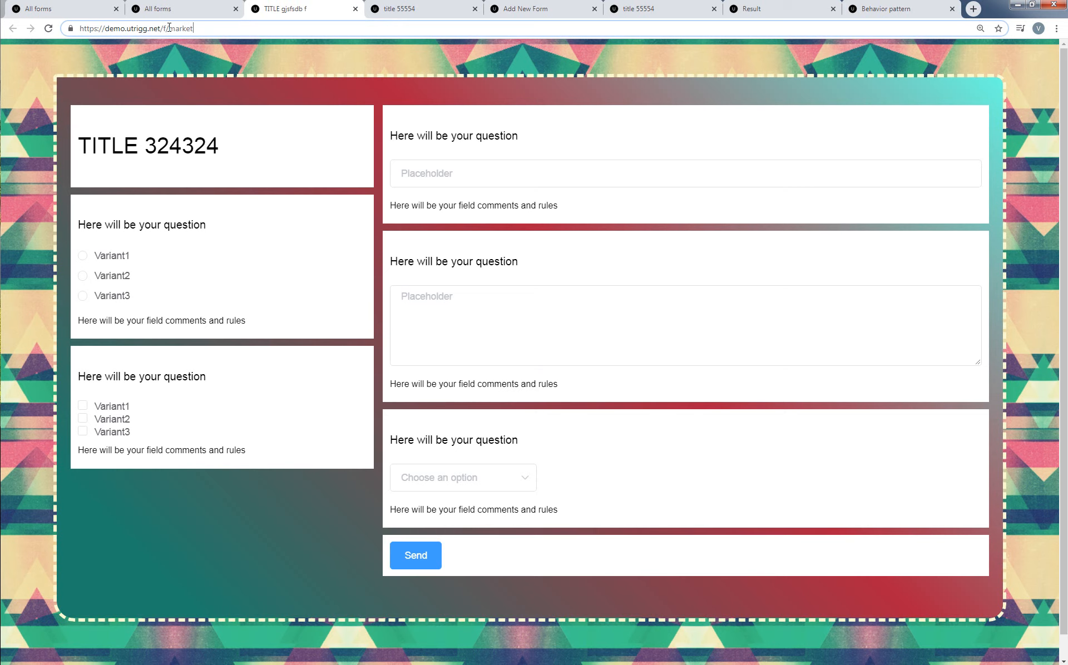
pyautogui.moveTo(170, 29); pyautogui.dragTo(200, 26)
pyautogui.click(215, 26)
pyautogui.moveTo(193, 28); pyautogui.dragTo(51, 26)
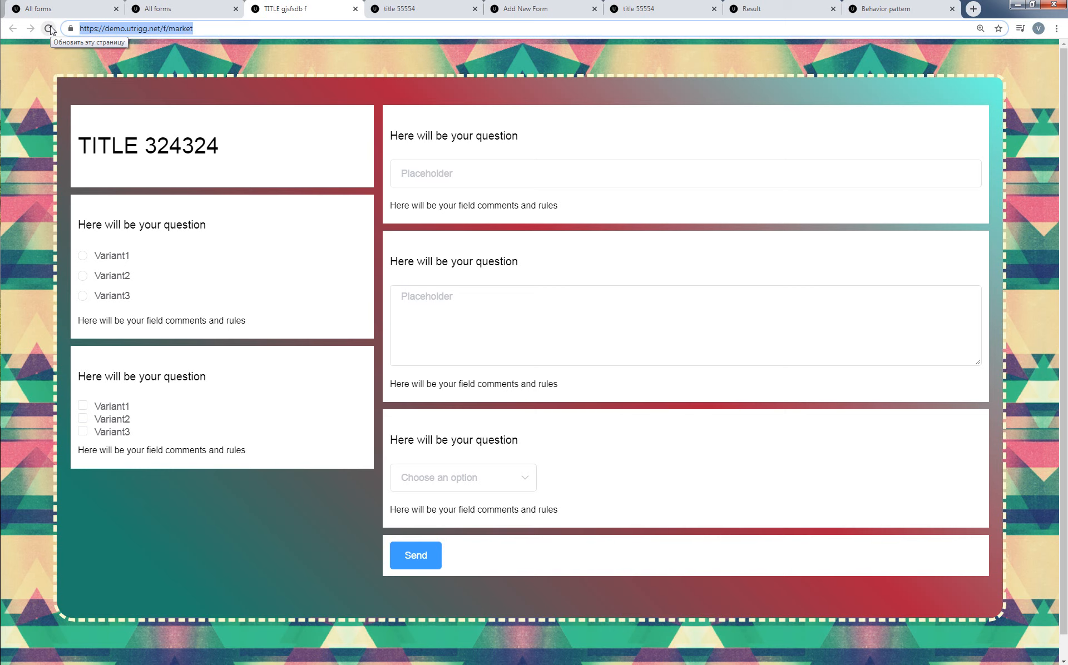
# Choose Variant1 in the radio button question and tick Variant1 and Variant3 in the checkbox question.
pyautogui.click(304, 243)
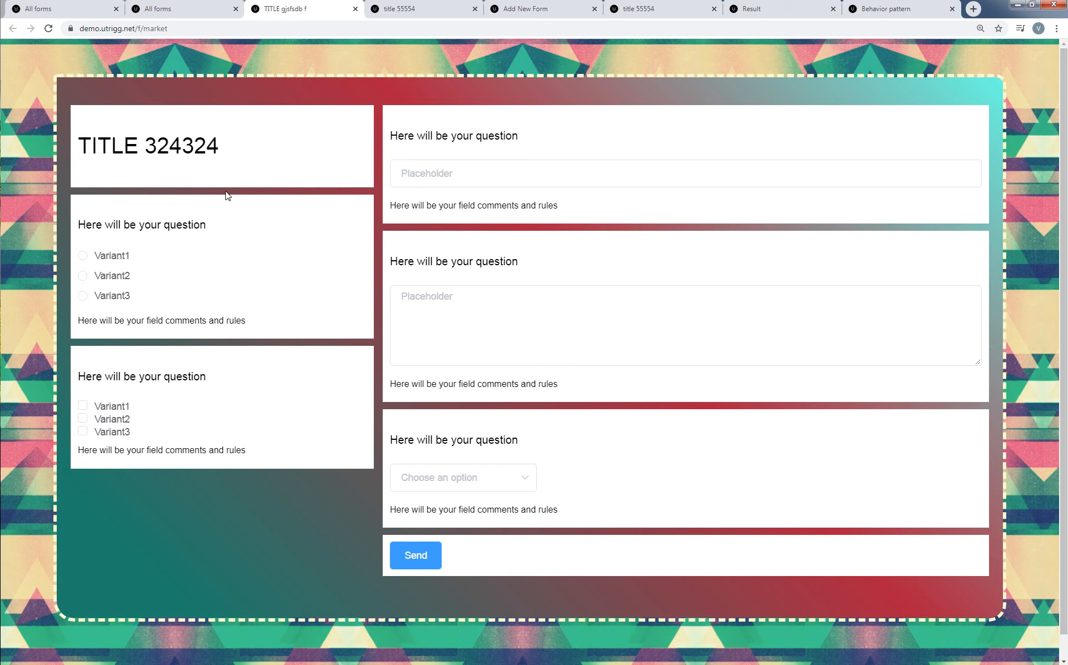
pyautogui.click(127, 258)
pyautogui.click(106, 407)
pyautogui.click(112, 433)
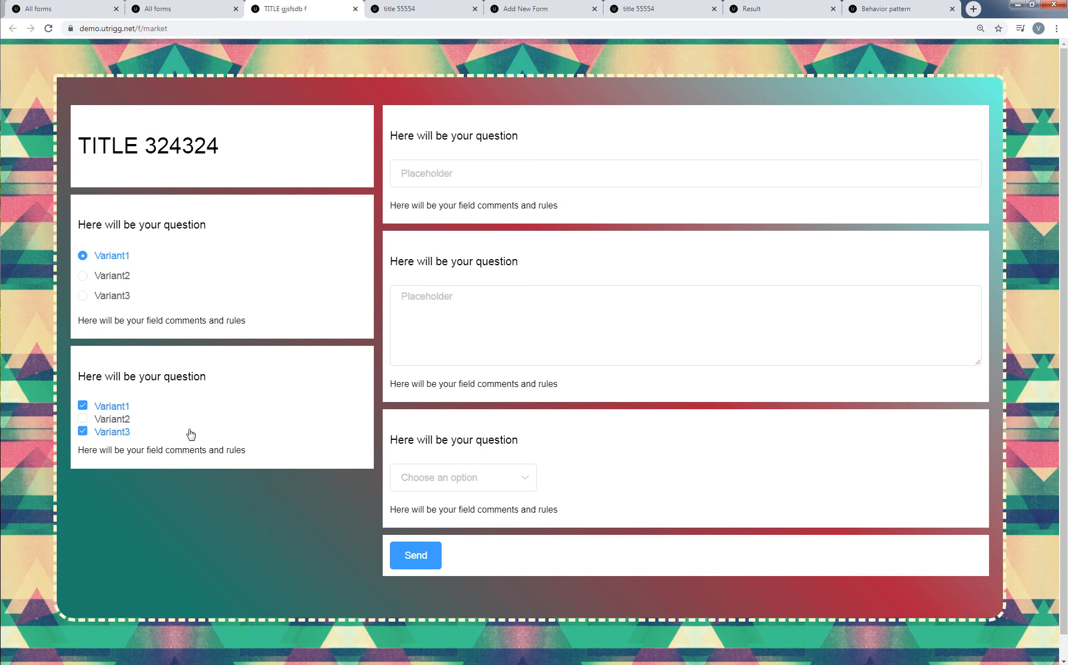
# Enter sddfgdf gdfg in the single-line text question and the two lines sdfds fdfgfdg and dfsdfsd in the text area.
pyautogui.click(440, 169)
pyautogui.write('sddfgdf gdfg')
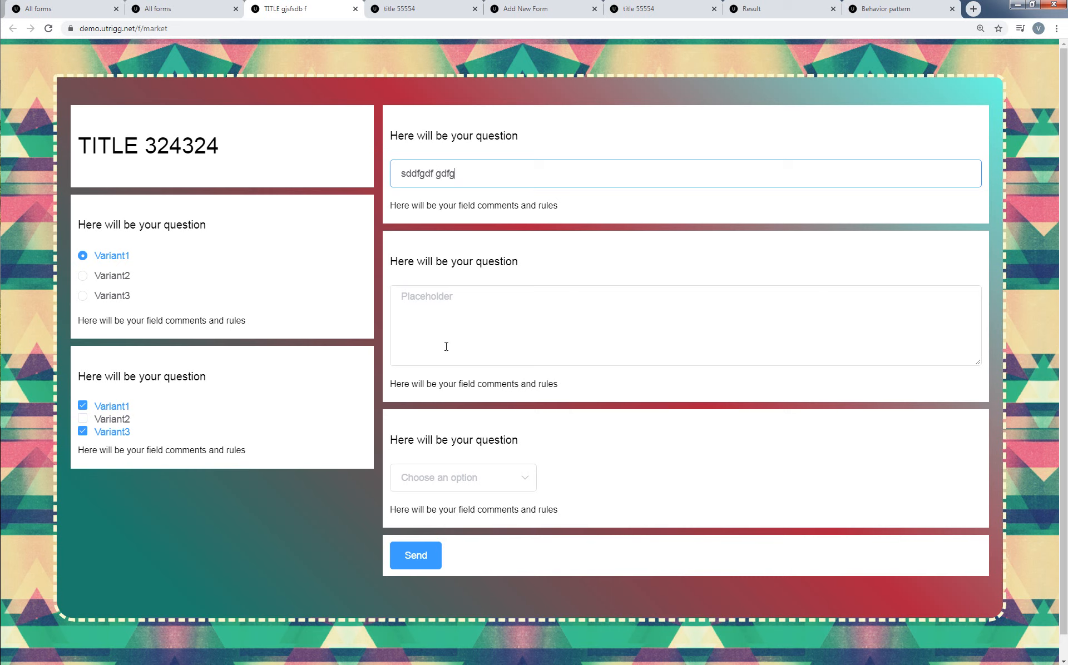
pyautogui.click(440, 310)
pyautogui.write('sdfds fdfgfdg df')
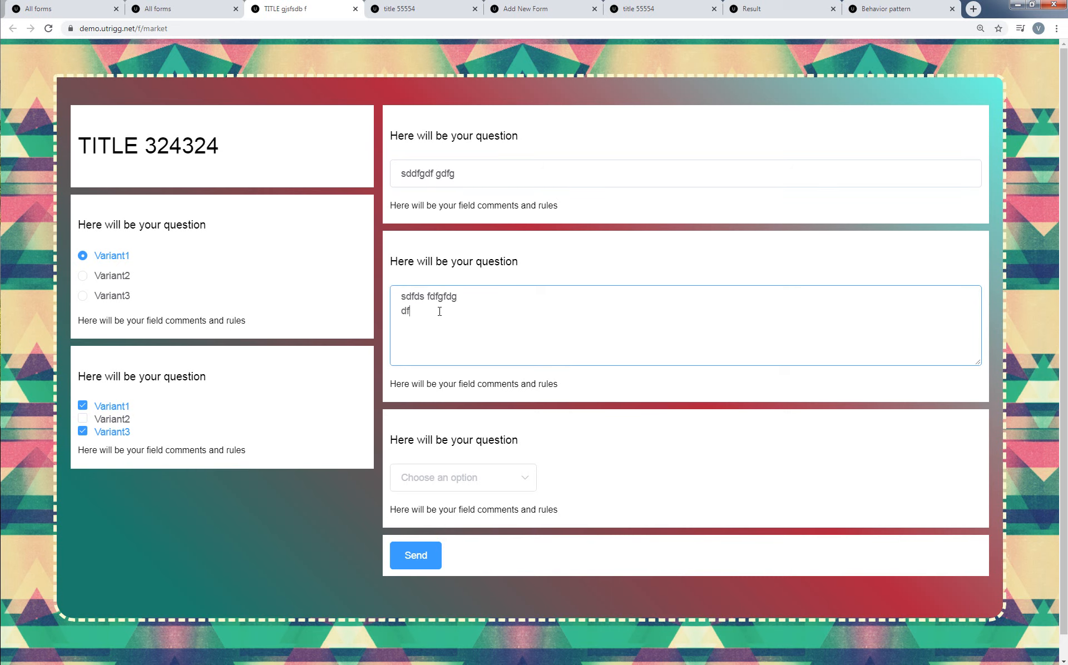
pyautogui.write('sdfsd')
# Choose Variant2 in the dropdown question and submit the completed form.
pyautogui.click(464, 485)
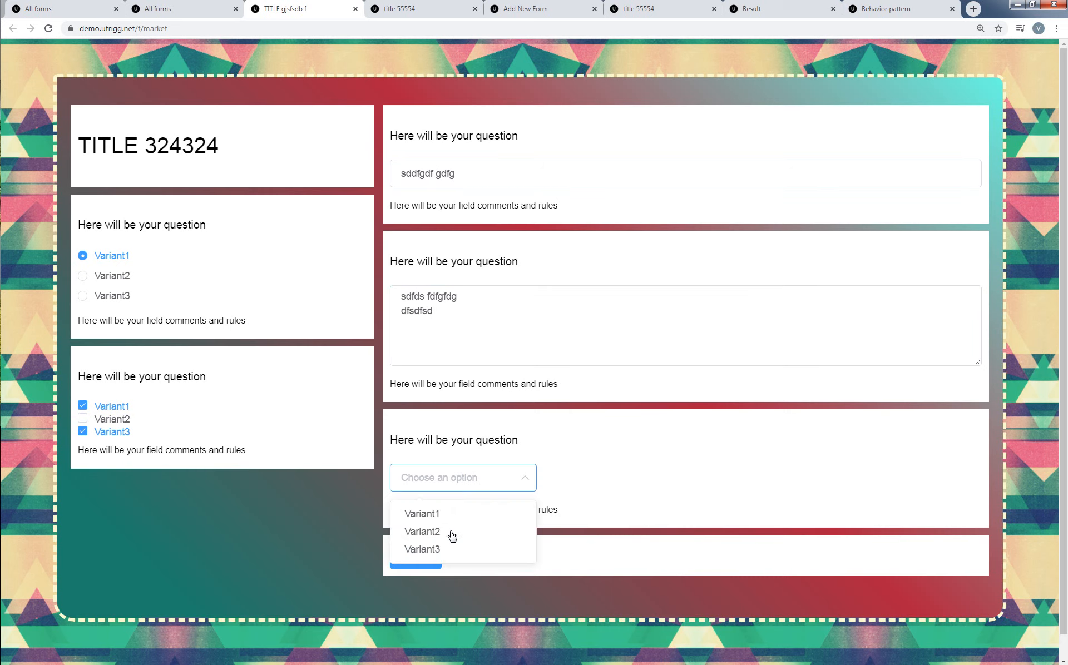
pyautogui.click(515, 533)
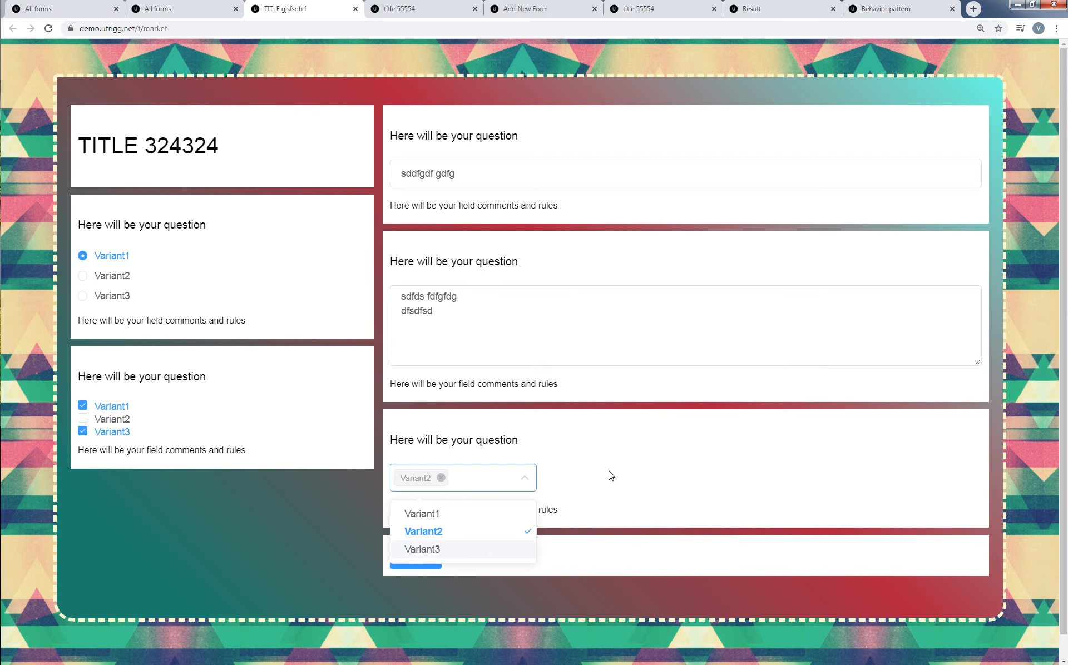
pyautogui.click(656, 472)
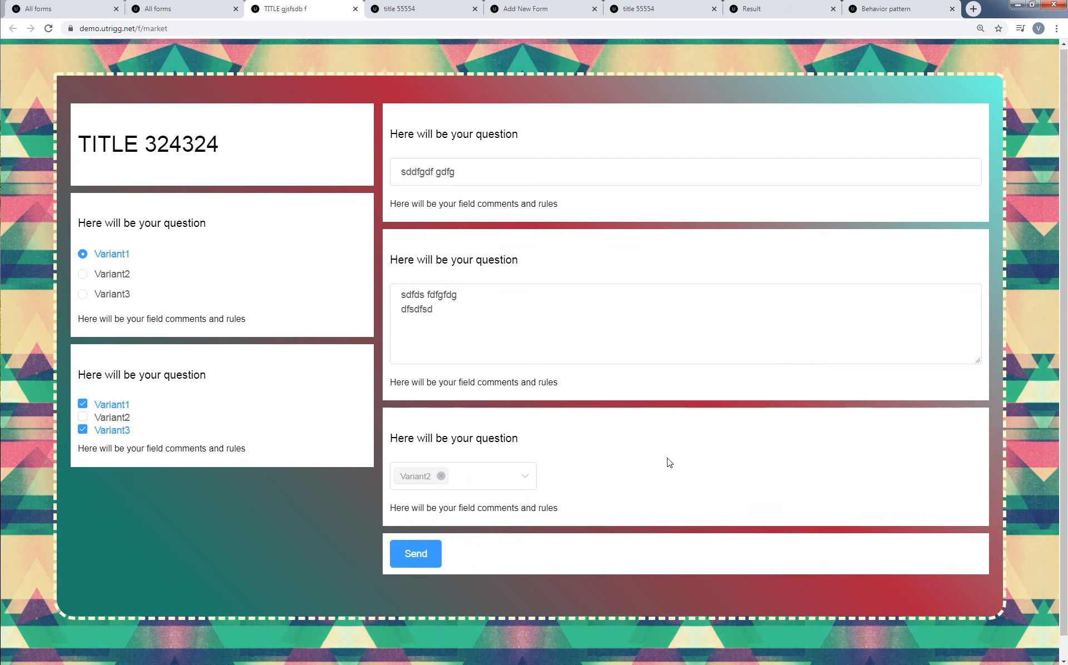
pyautogui.scroll(-1, 656, 464)
pyautogui.click(425, 536)
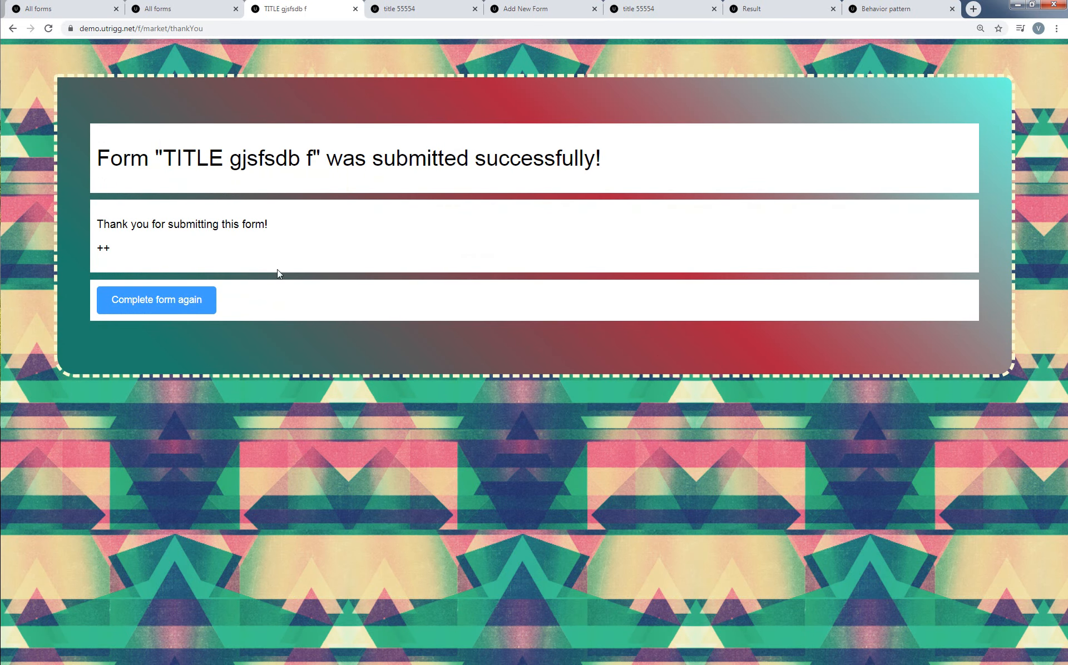
# Check the form's thank-you message and open the results of the TITLE gjsfsdb f form from the list of all forms.
pyautogui.moveTo(127, 254); pyautogui.dragTo(101, 248)
pyautogui.click(174, 7)
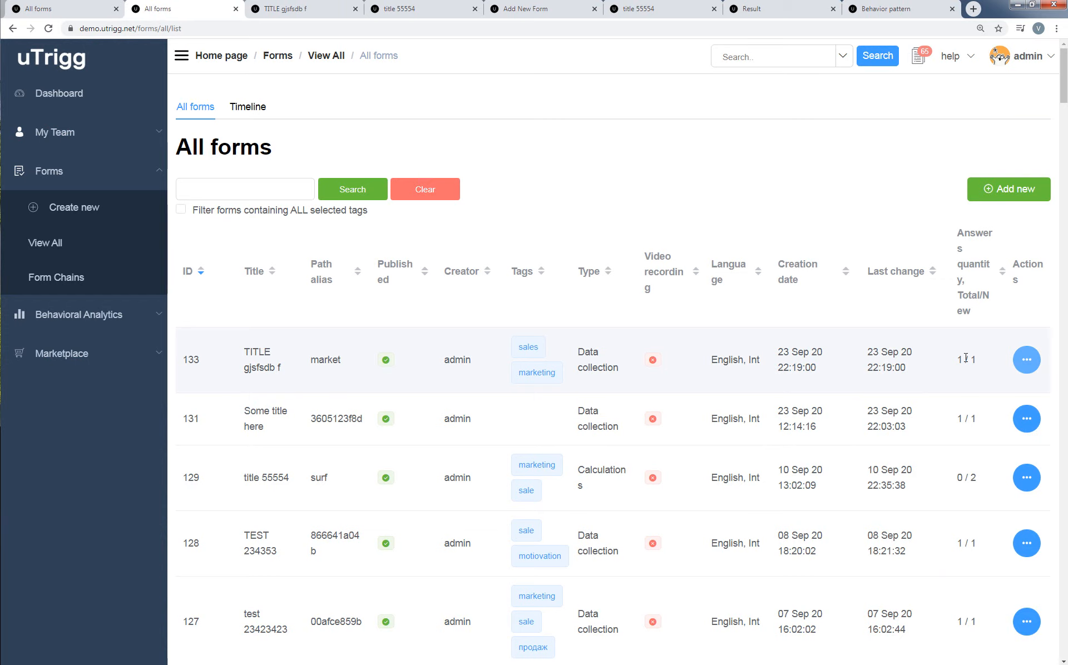
pyautogui.click(1028, 362)
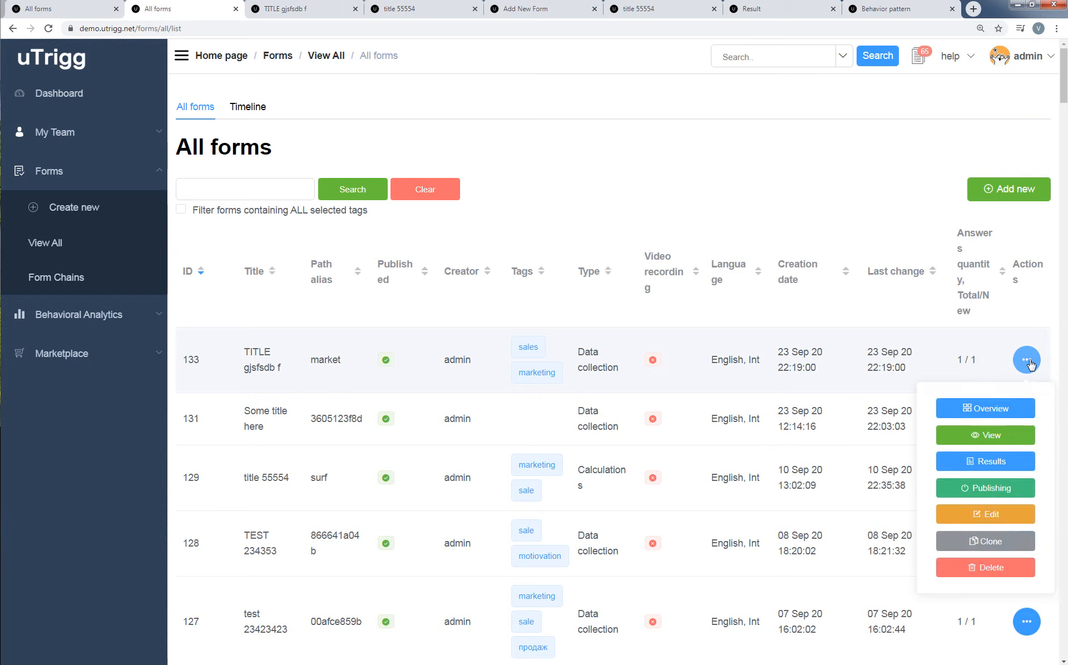
pyautogui.click(1013, 467)
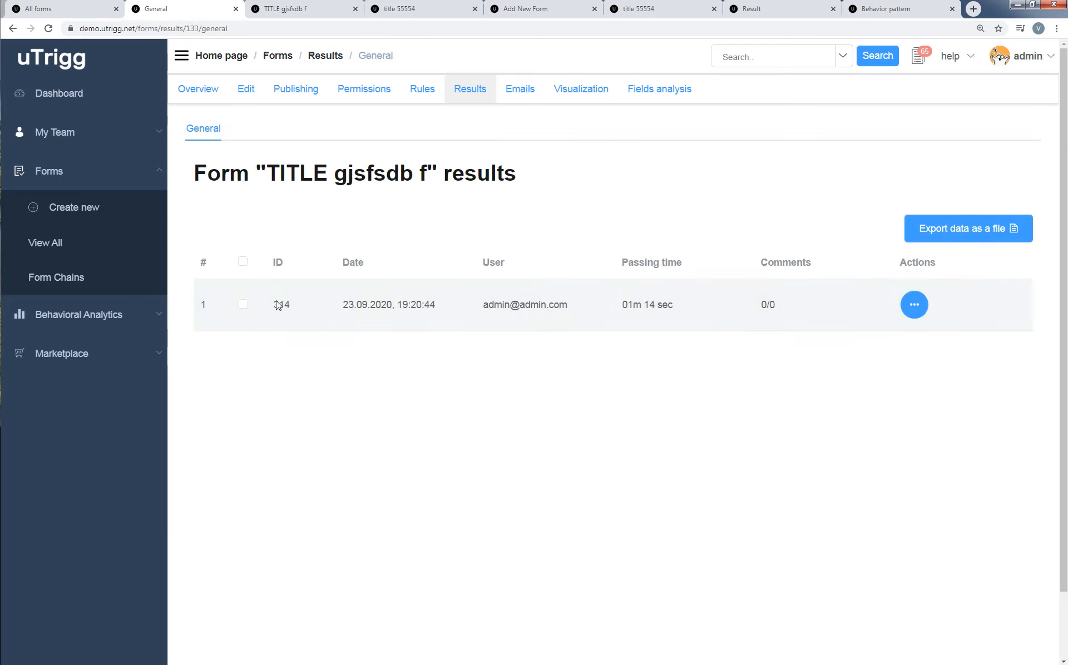
# Open the result of submission 314 in a new browser tab and place that tab directly after the results list.
pyautogui.click(919, 311)
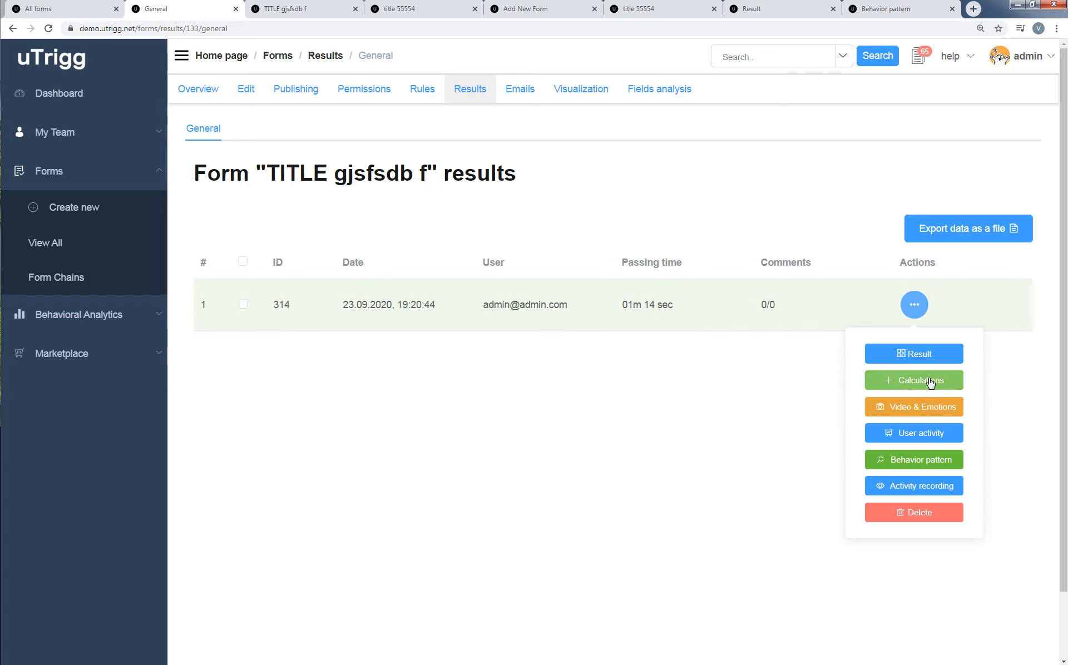
pyautogui.rightClick(913, 356)
pyautogui.press('Escape')
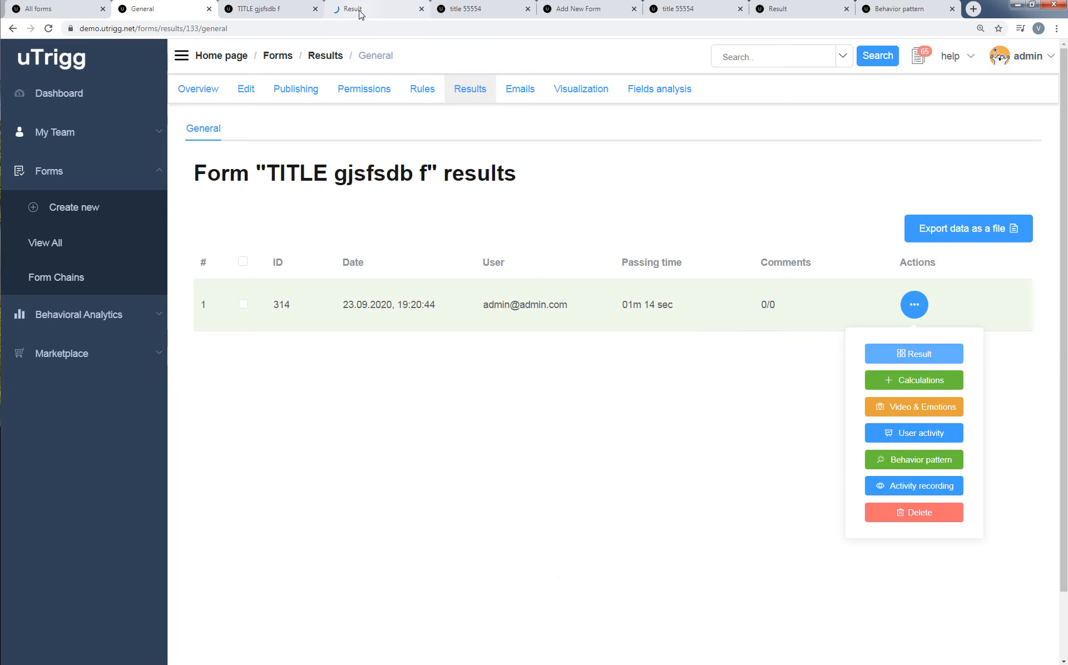
pyautogui.moveTo(363, 10); pyautogui.dragTo(256, 10)
# Examine the submission's general information, geo data, device information, confirmation pop-ups and field answers.
pyautogui.scroll(-4, 697, 382)
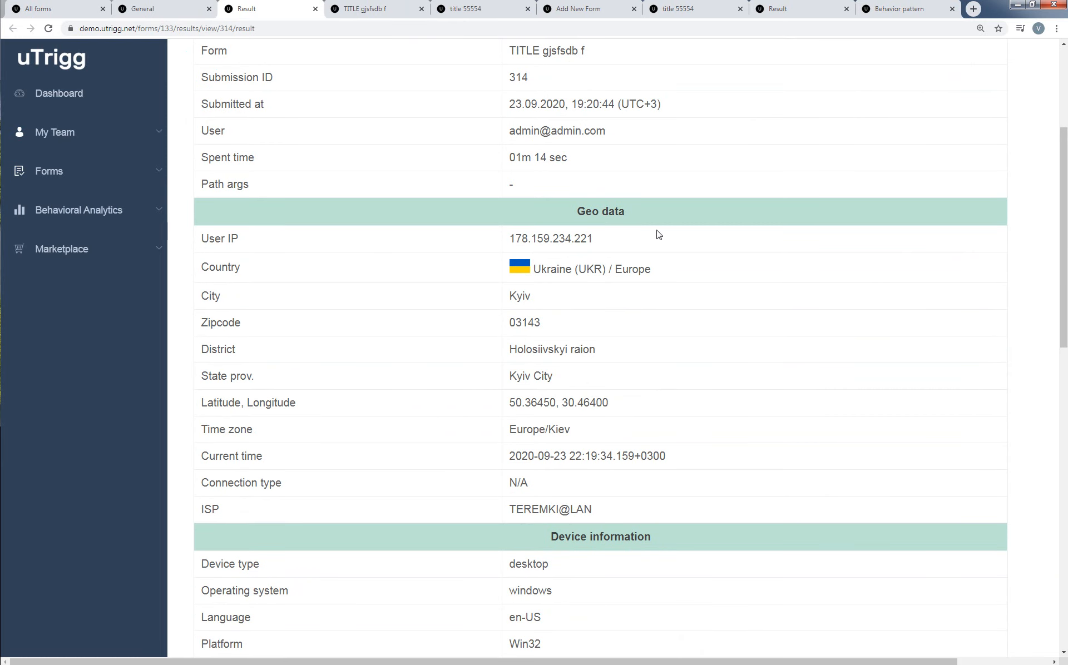
pyautogui.scroll(-3, 658, 234)
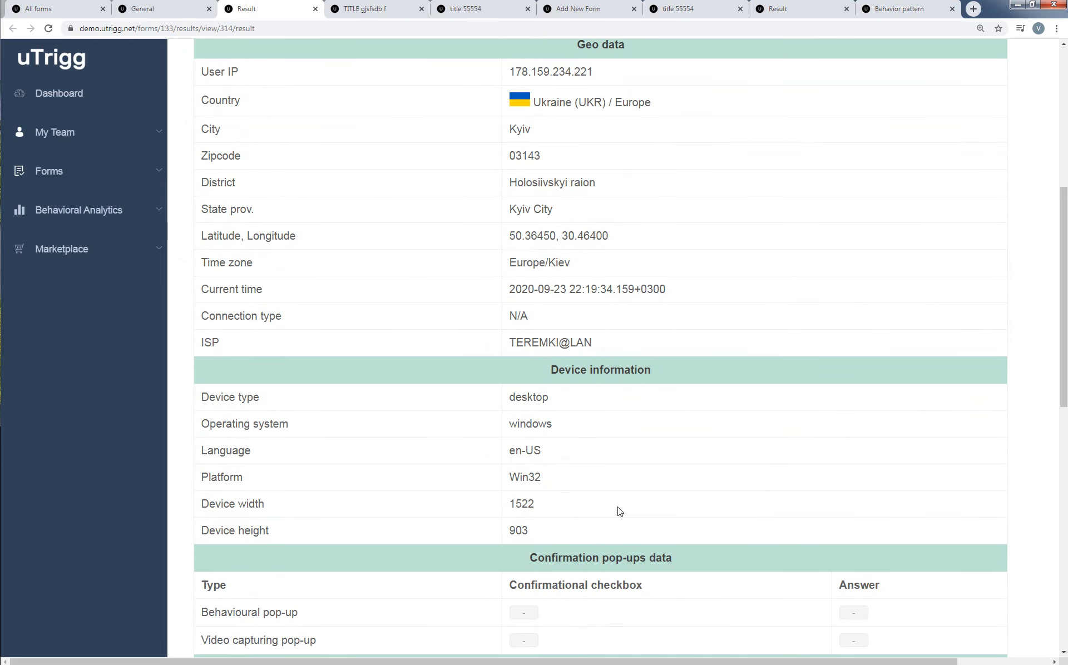
pyautogui.scroll(-4, 834, 489)
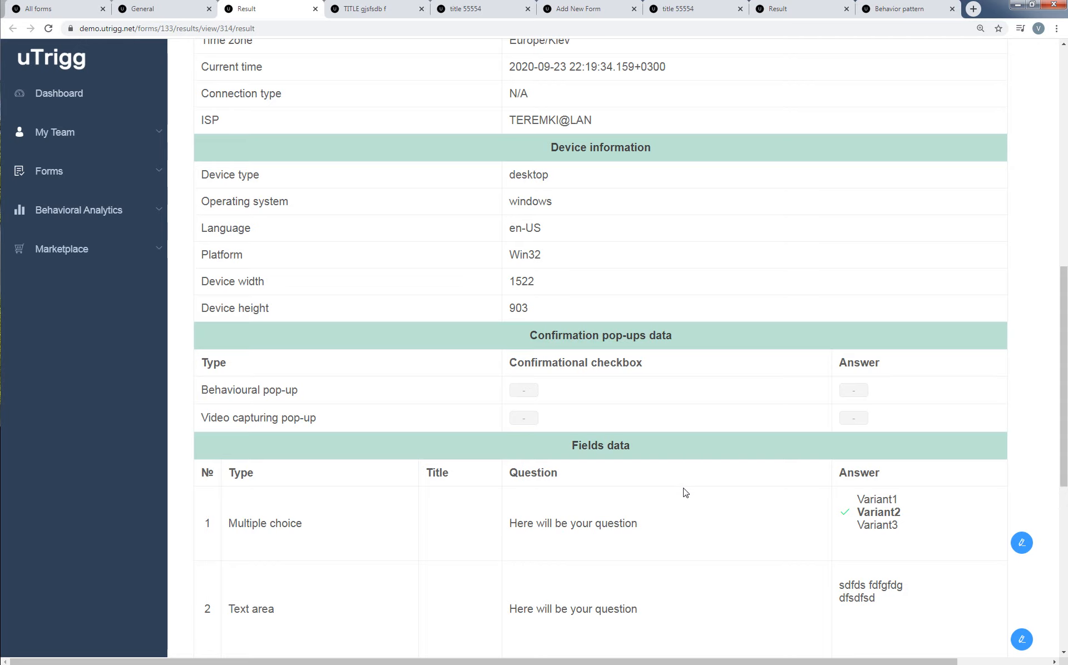
pyautogui.scroll(-4, 685, 494)
pyautogui.scroll(-1, 686, 494)
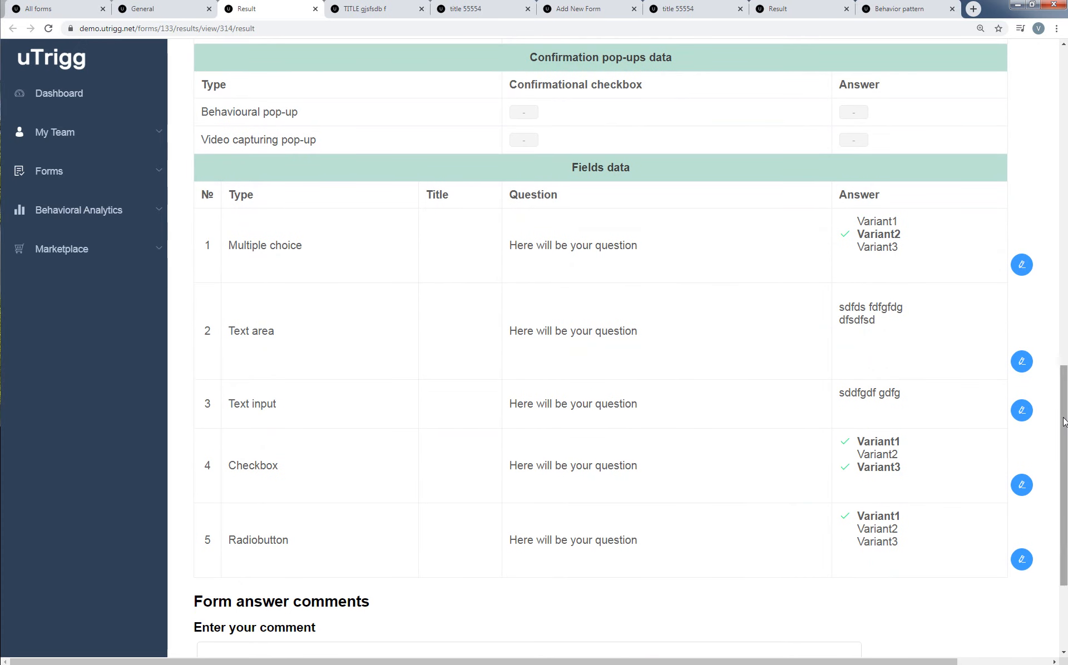
pyautogui.moveTo(1064, 422); pyautogui.dragTo(1064, 413)
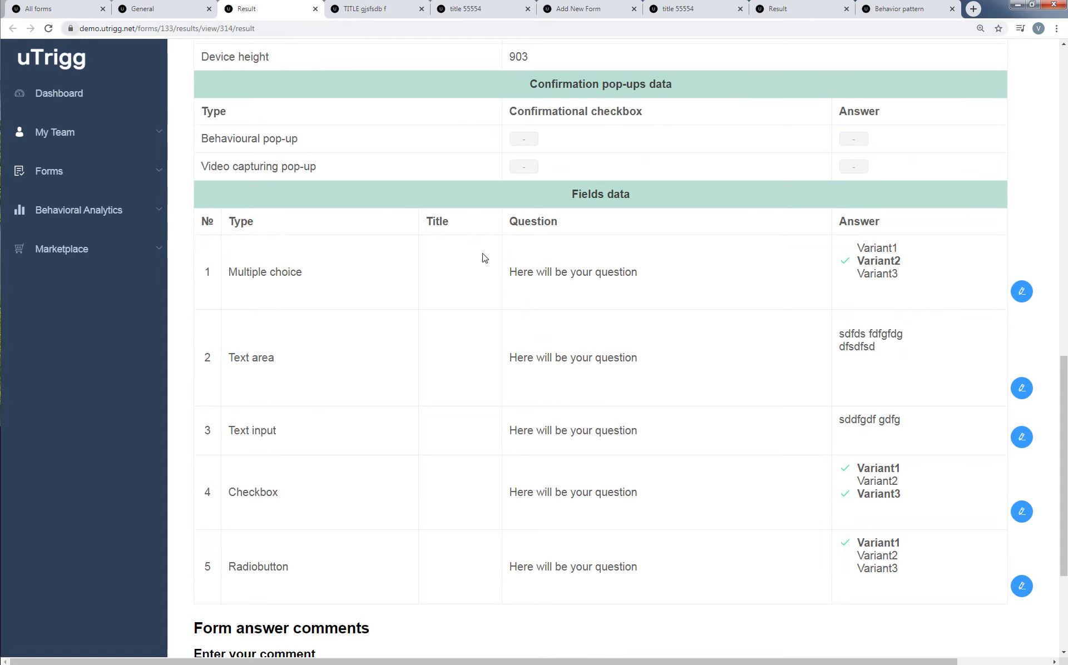
pyautogui.scroll(4, 489, 290)
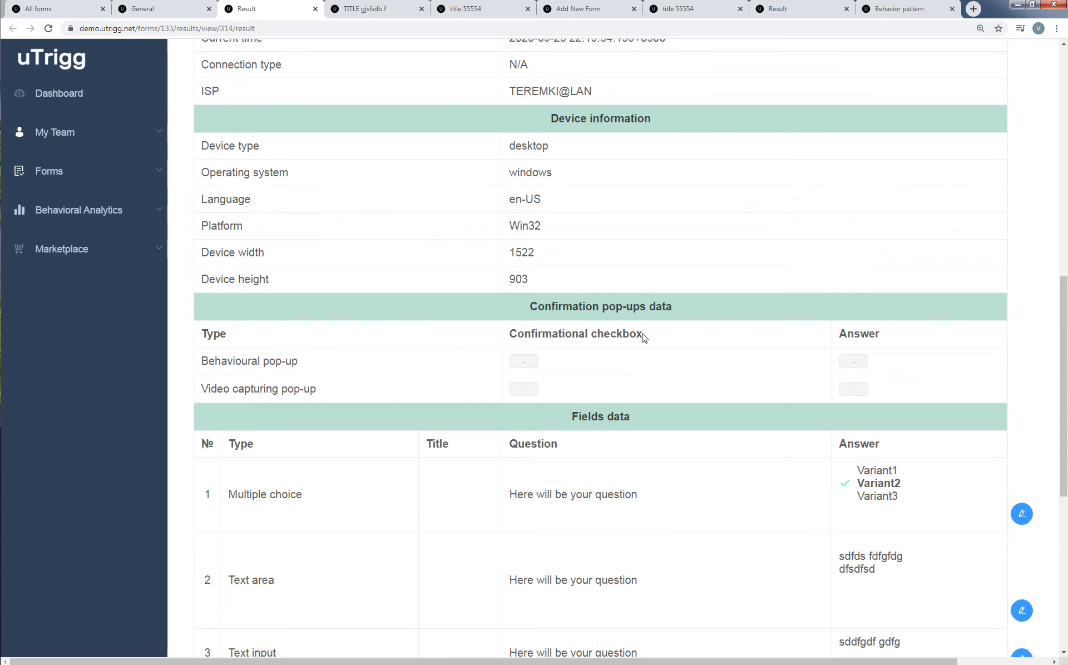
pyautogui.scroll(2, 644, 338)
pyautogui.scroll(1, 643, 338)
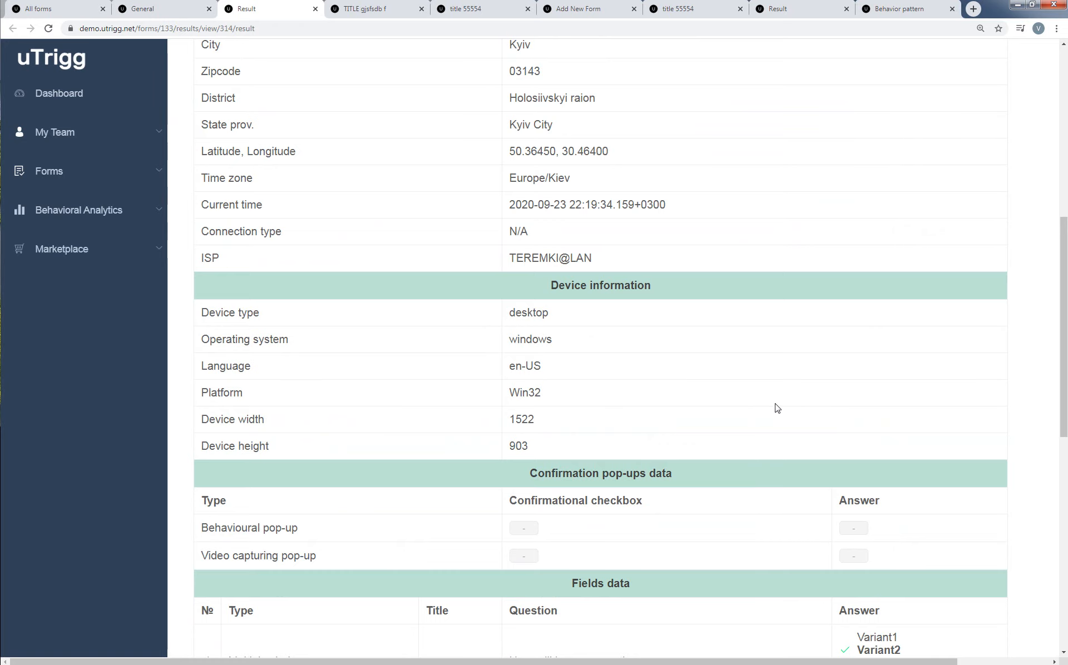
pyautogui.scroll(3, 778, 409)
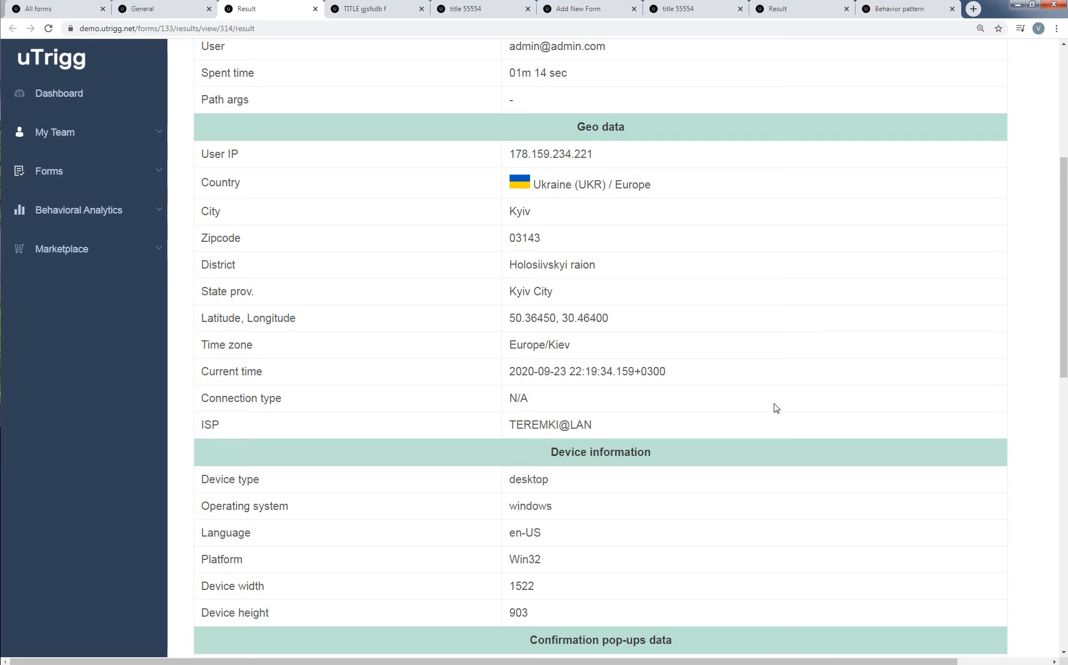
pyautogui.scroll(2, 772, 405)
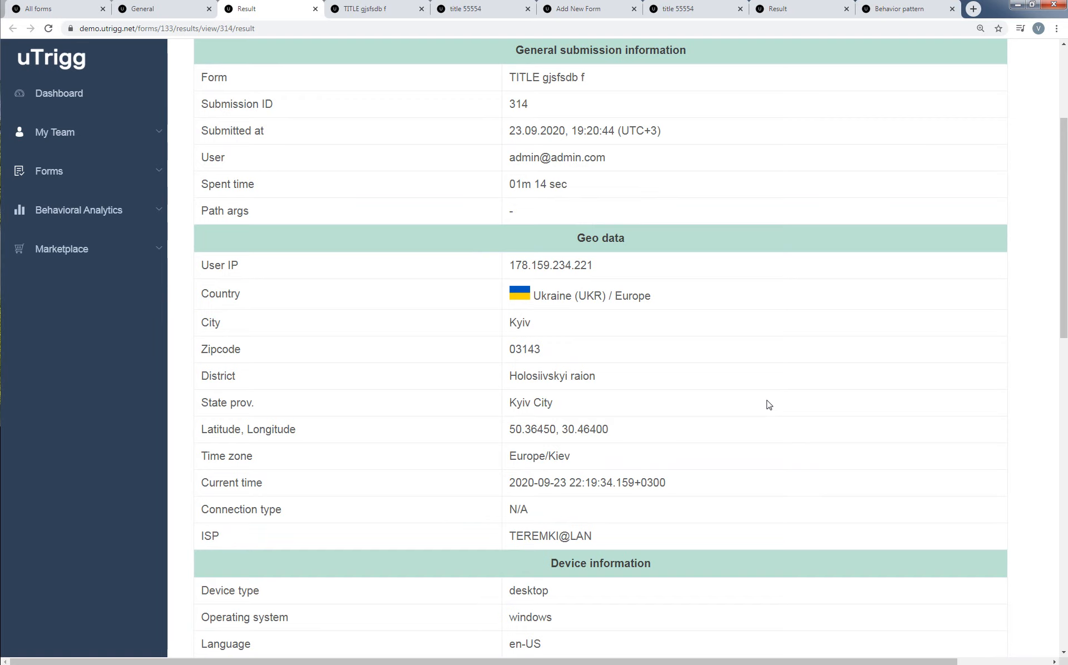
# Add the comment sdfsfsdf to the Checkbox answer in the fields data.
pyautogui.scroll(-10, 773, 410)
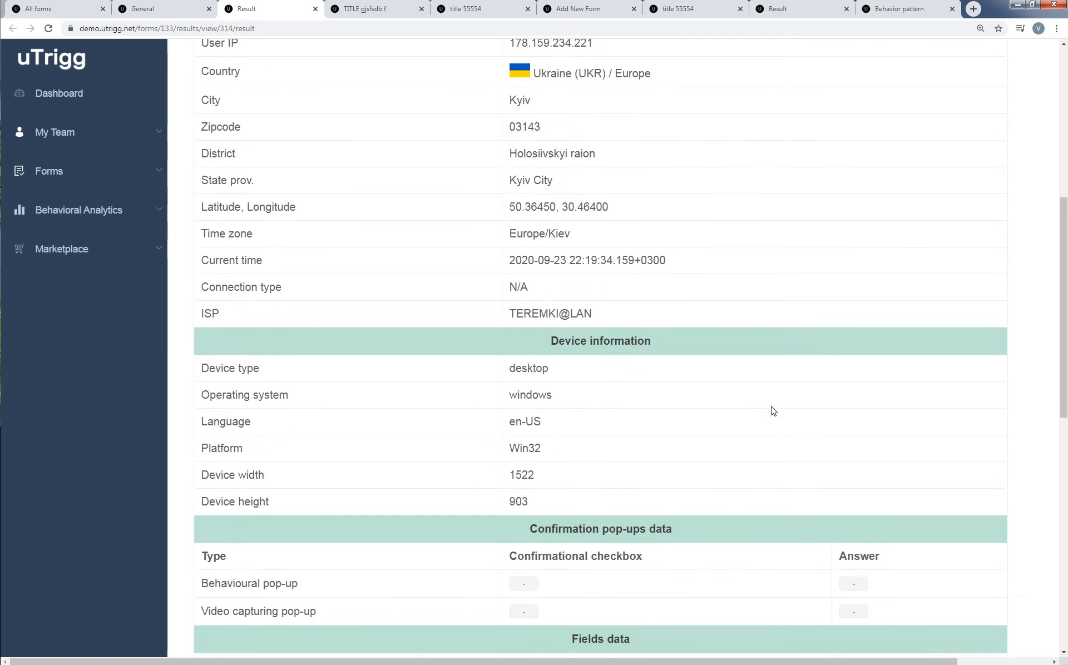
pyautogui.scroll(-3, 774, 411)
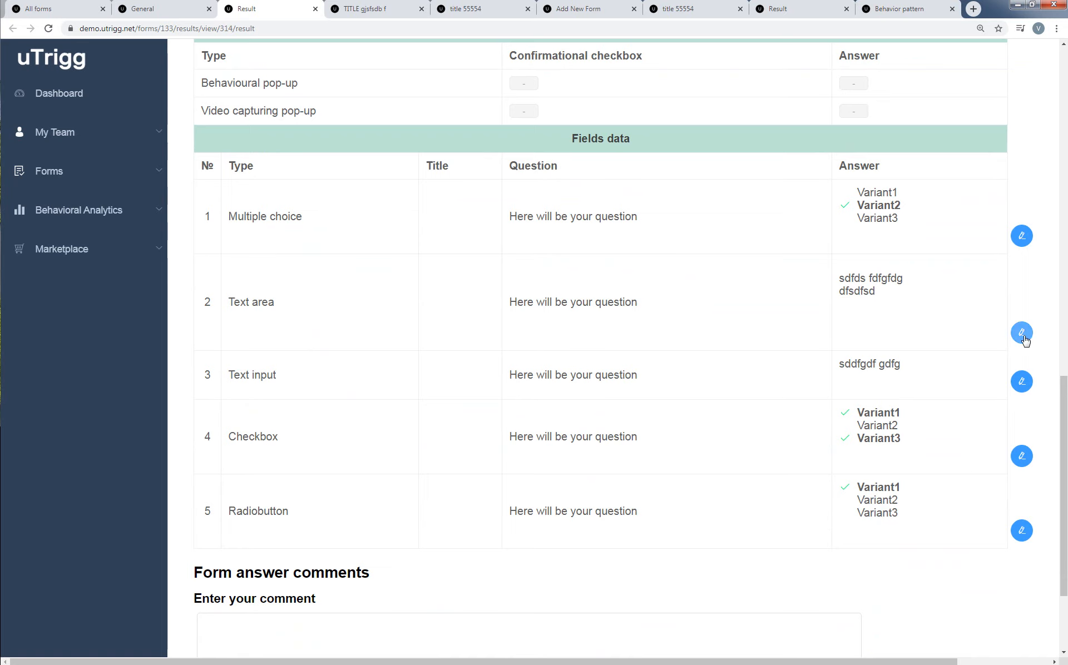
pyautogui.click(1022, 460)
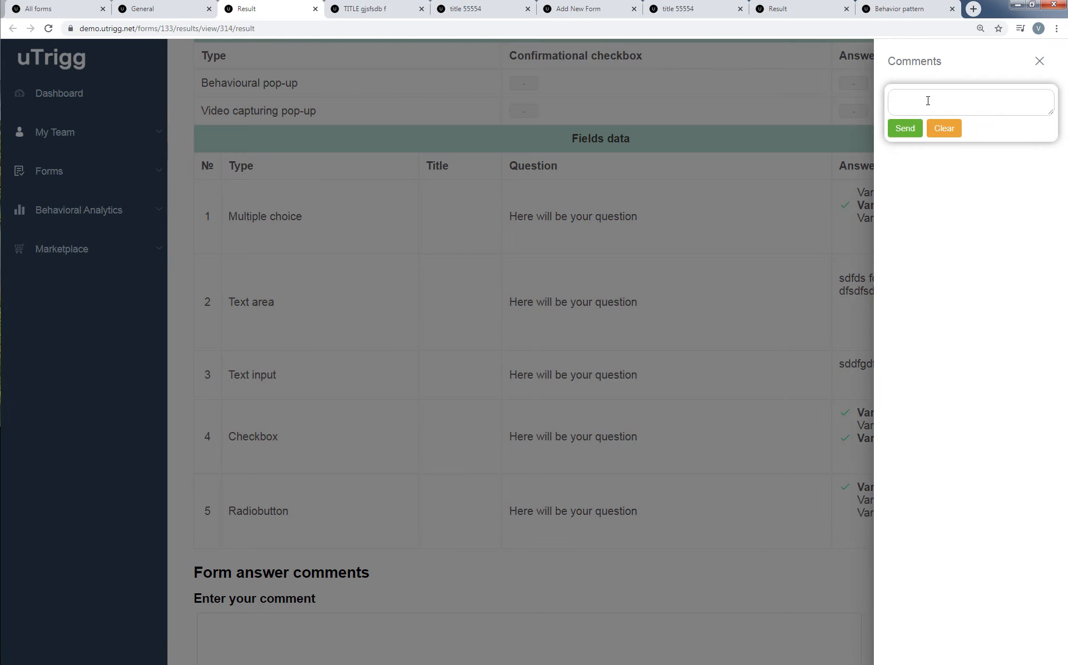
pyautogui.write('sdfsfsdf')
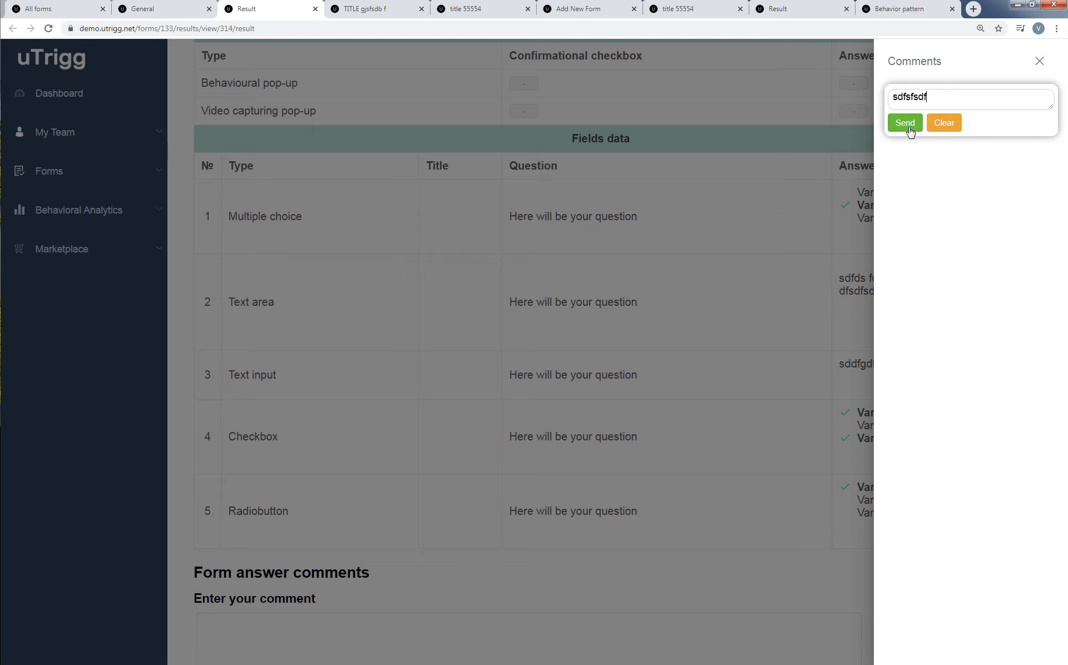
pyautogui.click(910, 132)
# Add two more comments, ghfdtgr and 65hjghj, to the Checkbox answer and close its comments.
pyautogui.click(934, 161)
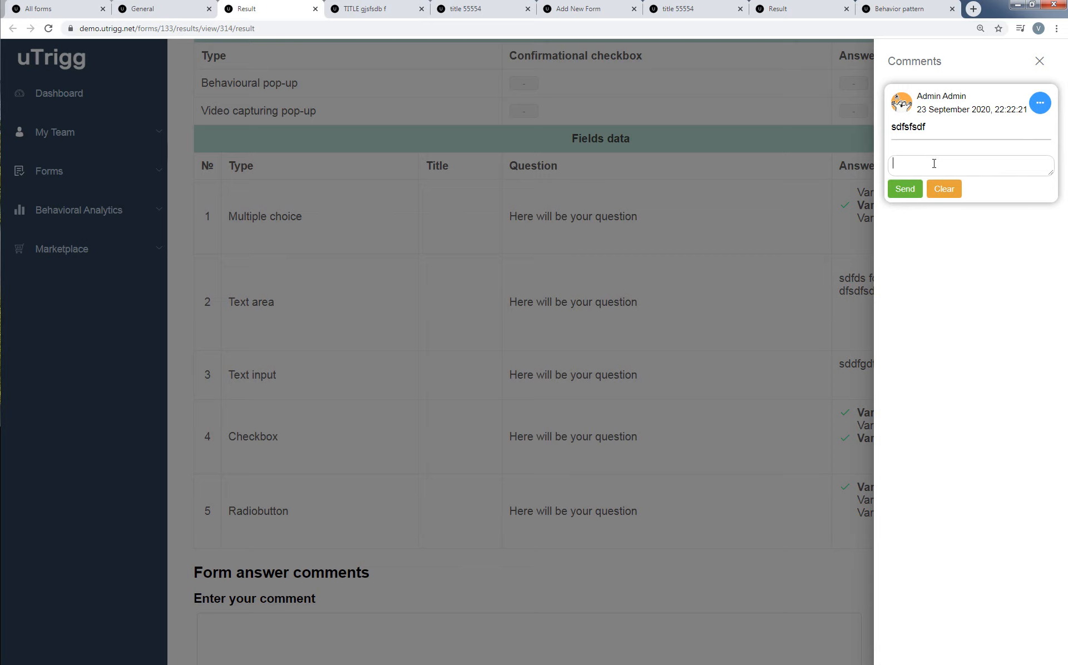
pyautogui.write('ghfdtgr')
pyautogui.click(905, 189)
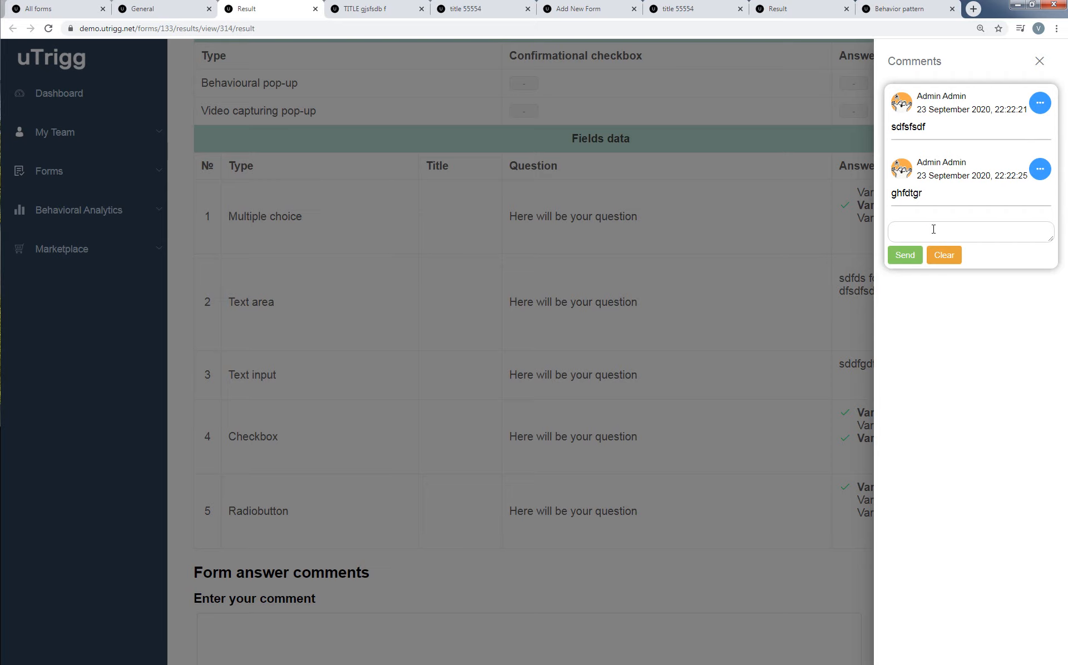
pyautogui.click(934, 229)
pyautogui.write('65hjghj')
pyautogui.click(905, 255)
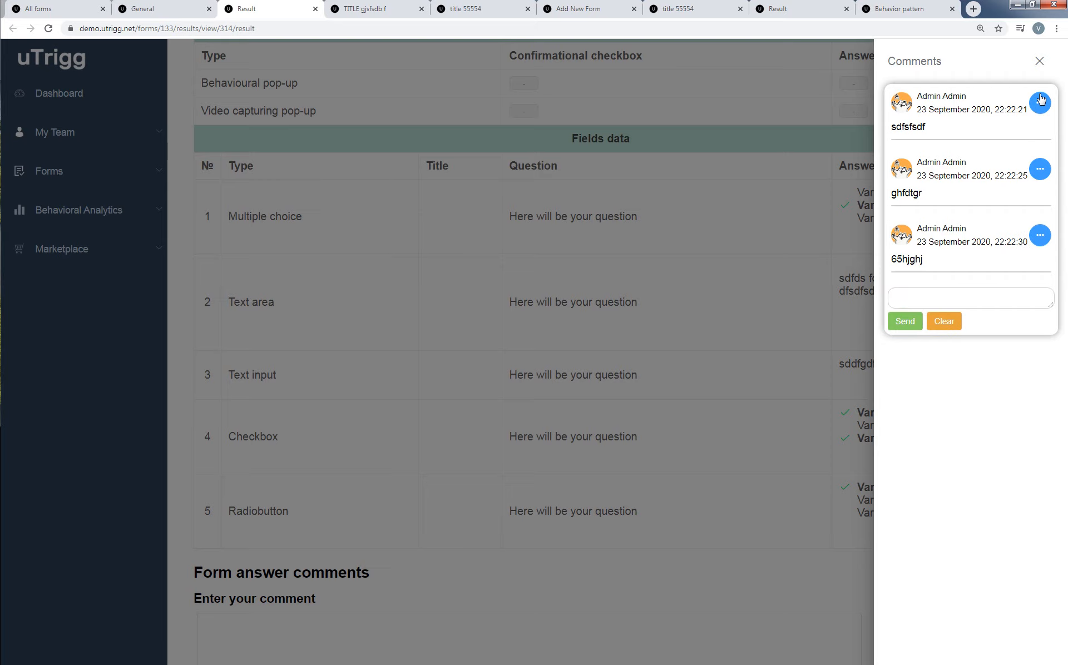
pyautogui.click(1039, 60)
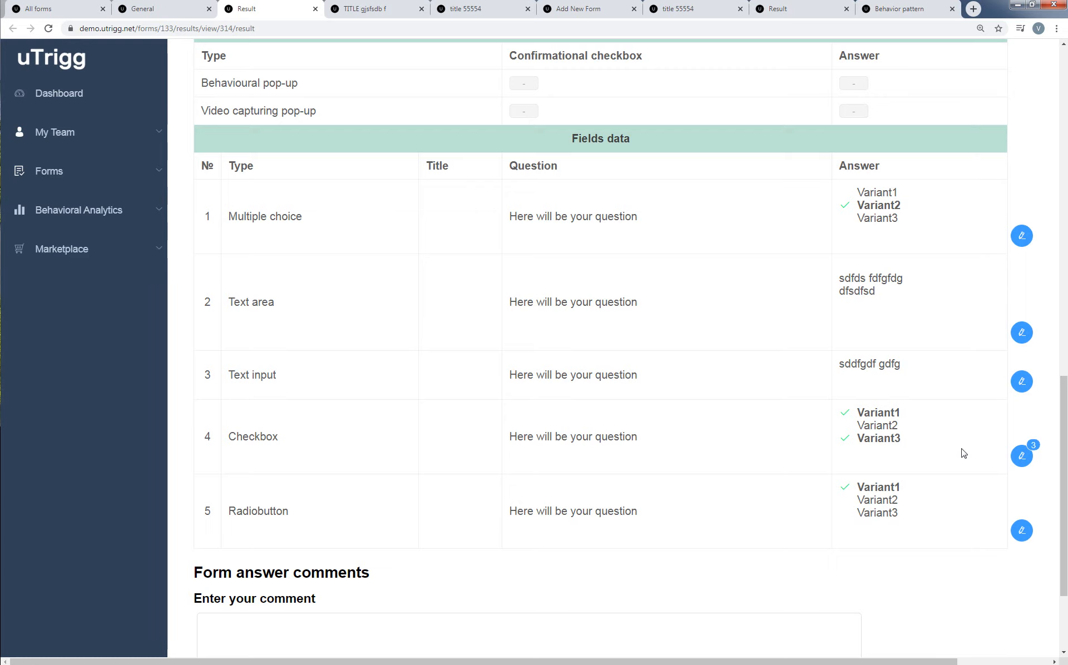
# Save the comment dfgdfgd fgfggg f under the form answer comments.
pyautogui.scroll(-3, 608, 439)
pyautogui.click(328, 492)
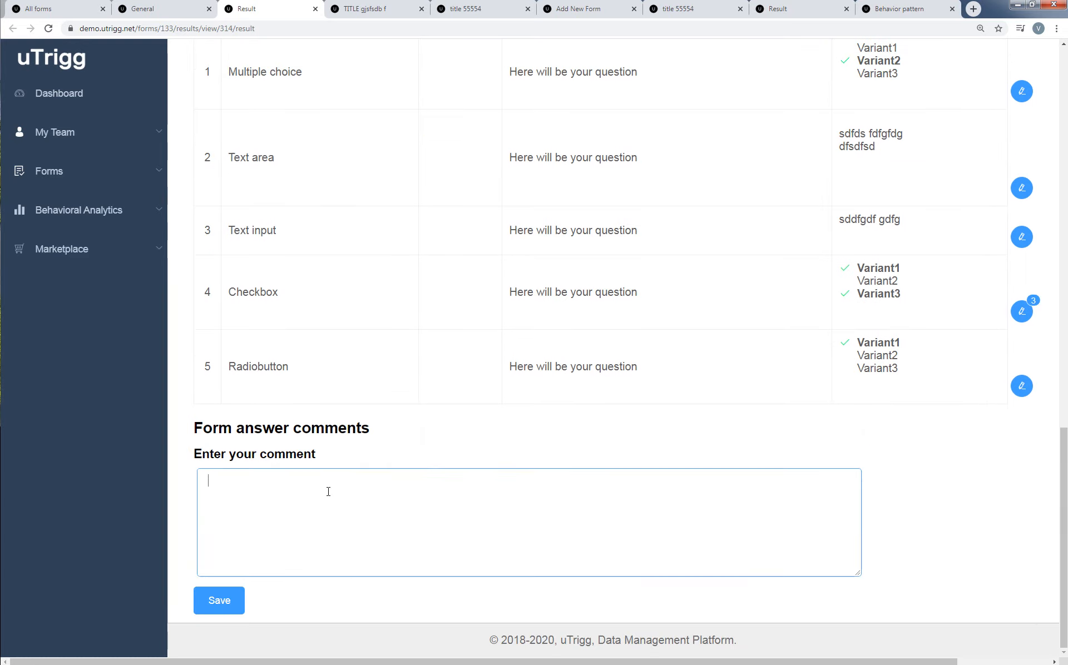
pyautogui.write('dfgdfgd fgfggg f')
pyautogui.click(229, 606)
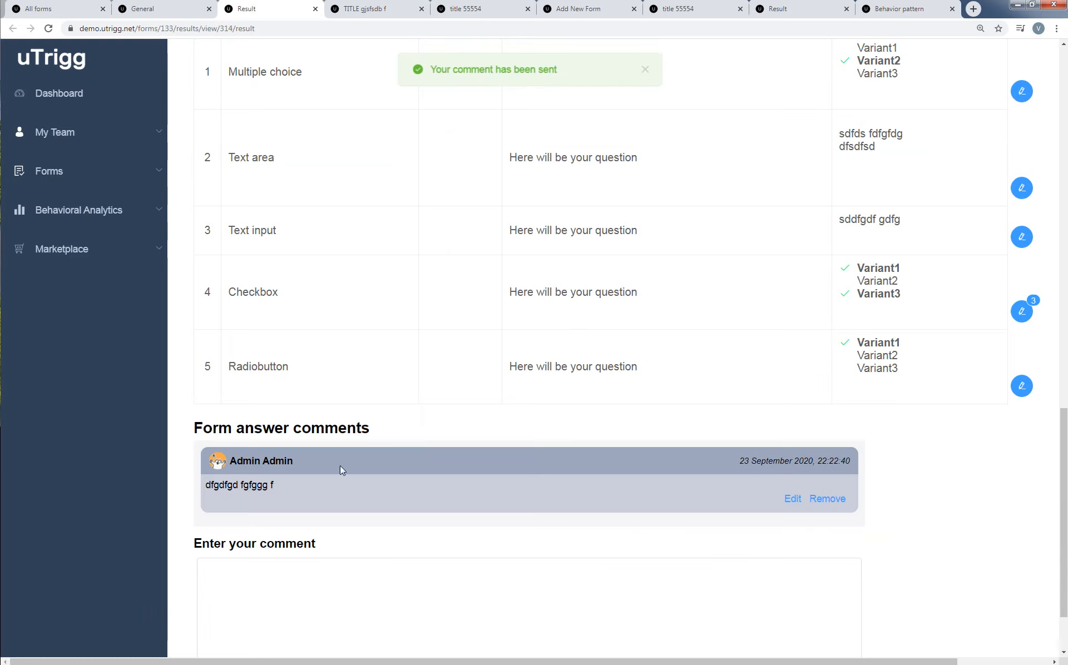
# Save another form answer comment reading tyhthf and return to the form's results list.
pyautogui.click(290, 585)
pyautogui.write('tyhthf')
pyautogui.scroll(-1, 287, 591)
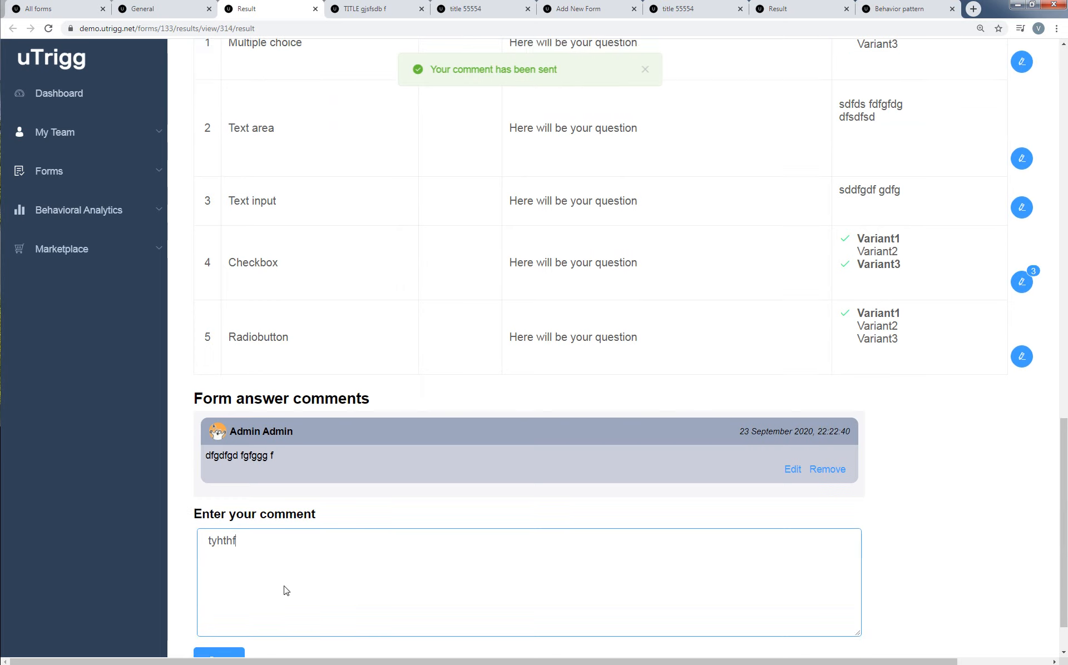
pyautogui.scroll(-2, 286, 591)
pyautogui.click(217, 596)
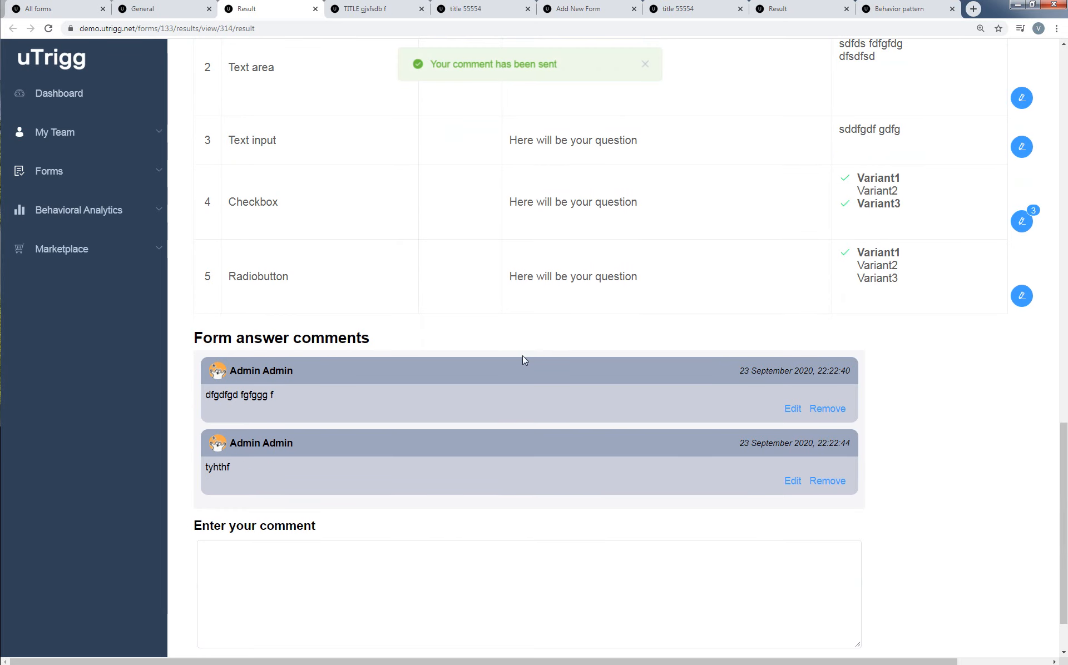
pyautogui.scroll(10, 511, 443)
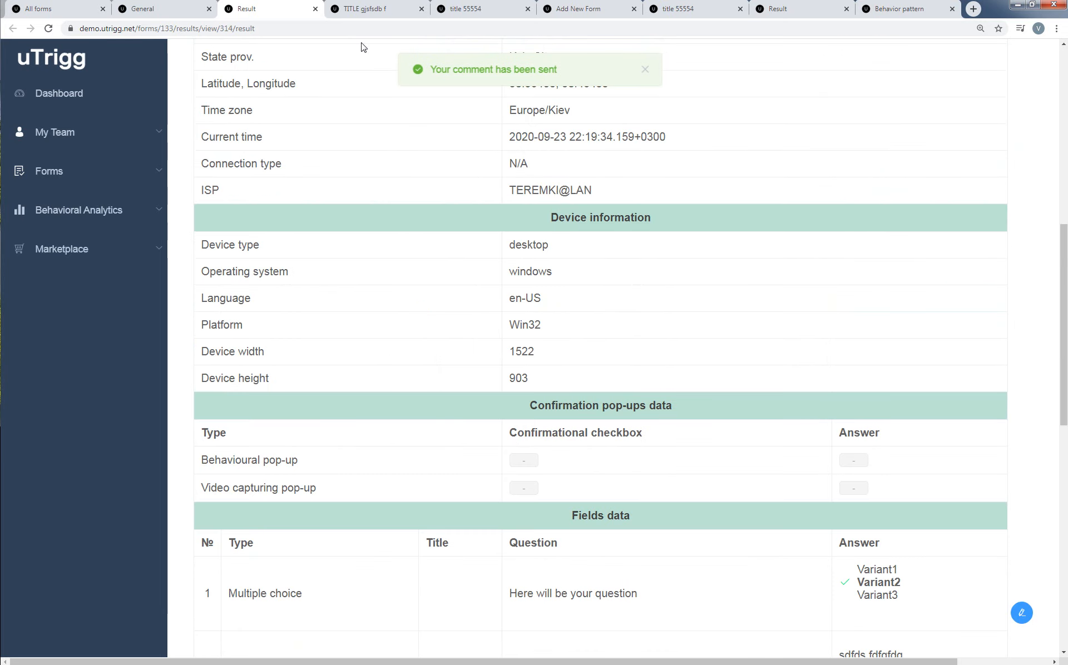
pyautogui.click(178, 9)
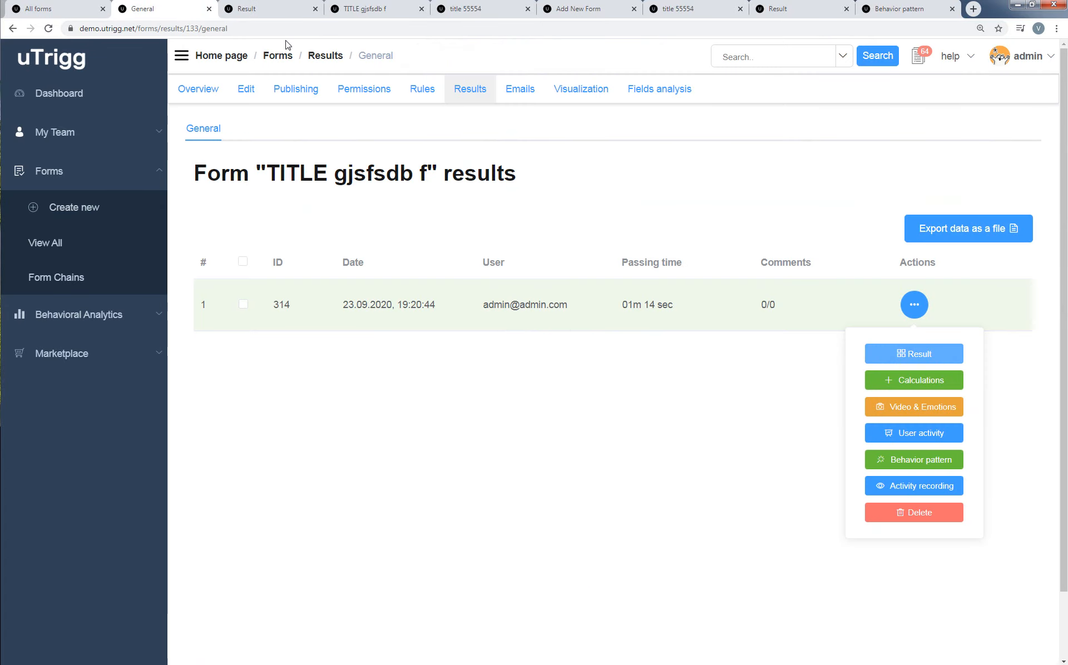
# Open submission #314's user activity and behavior pattern, and inspect the Rage, Energetic, Efficiency, Unfocused and Distraction points of the radar chart.
pyautogui.click(953, 438)
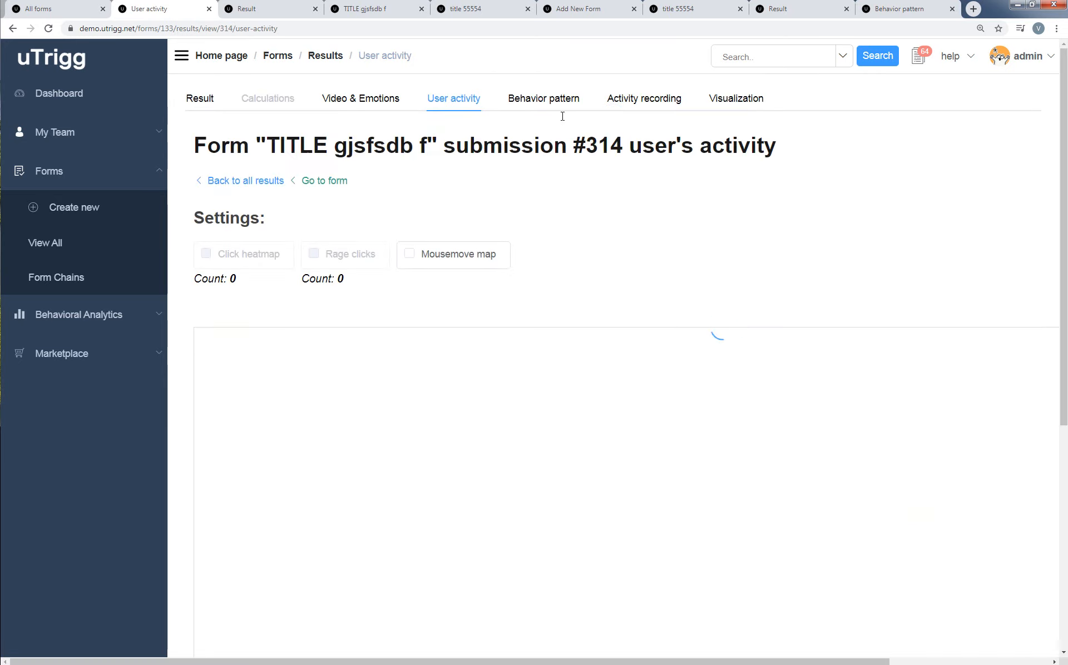
pyautogui.click(563, 100)
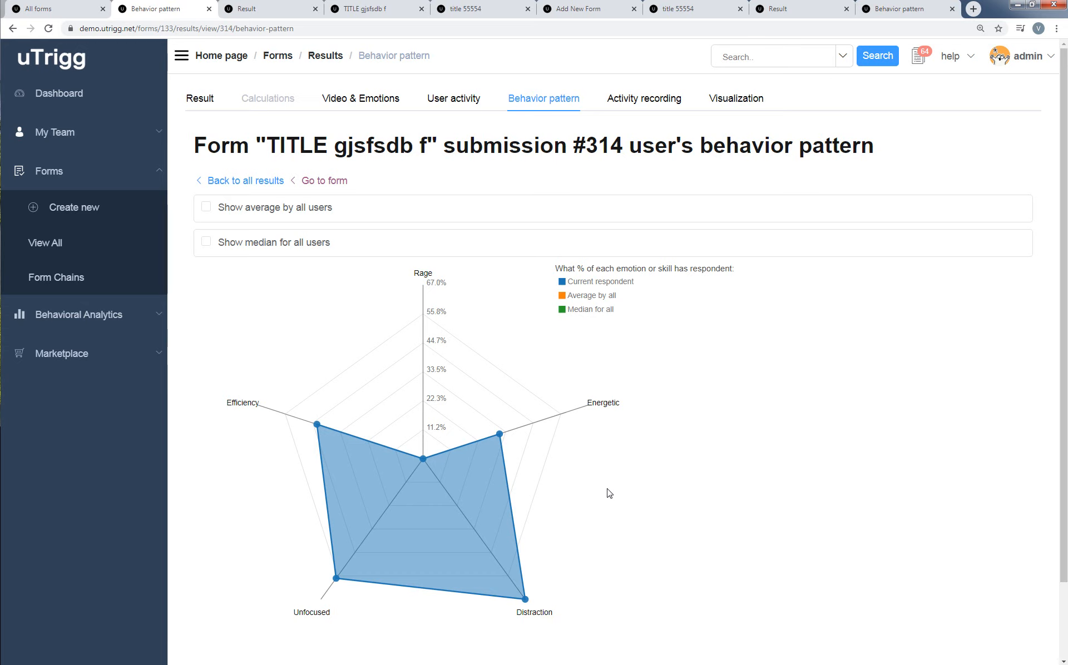
pyautogui.scroll(-2, 691, 475)
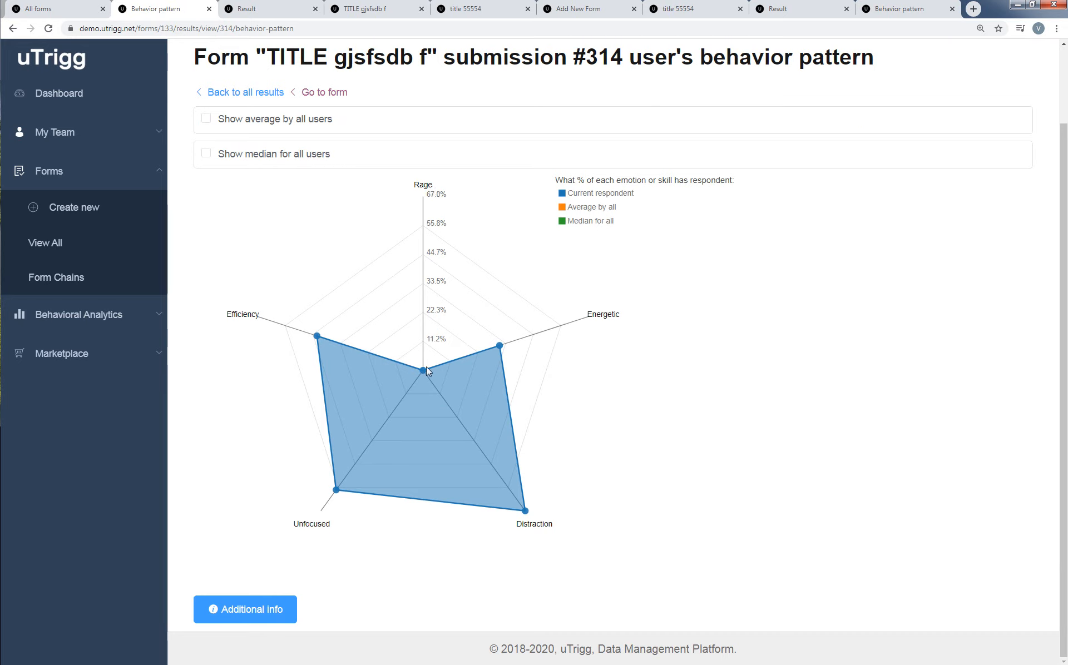
pyautogui.moveTo(422, 370)
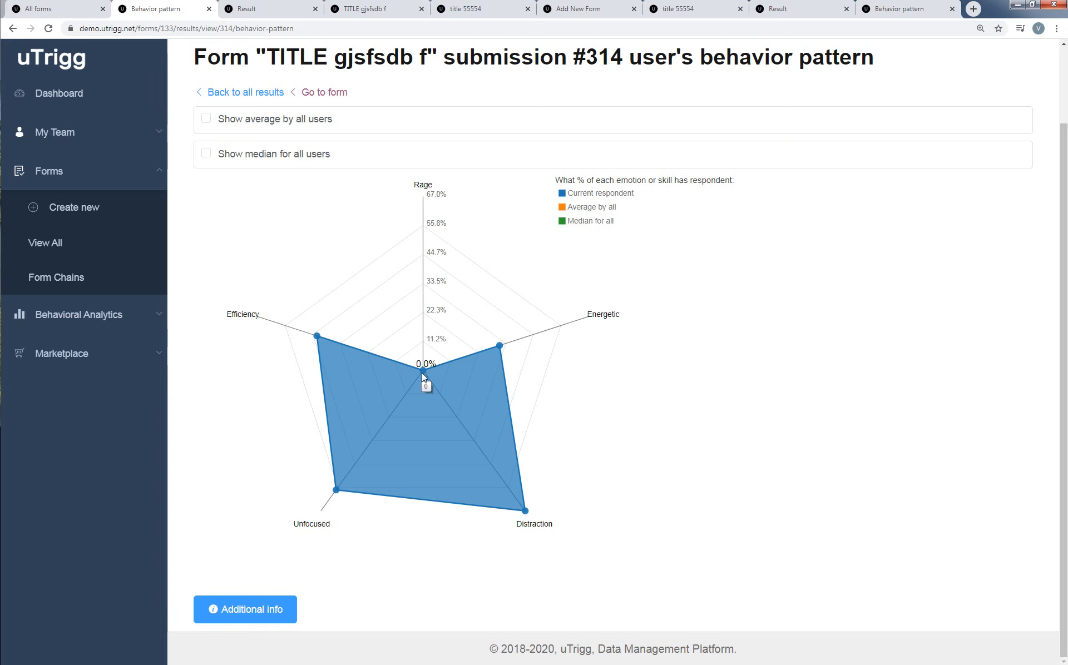
pyautogui.moveTo(499, 347)
pyautogui.moveTo(317, 339)
pyautogui.moveTo(337, 492)
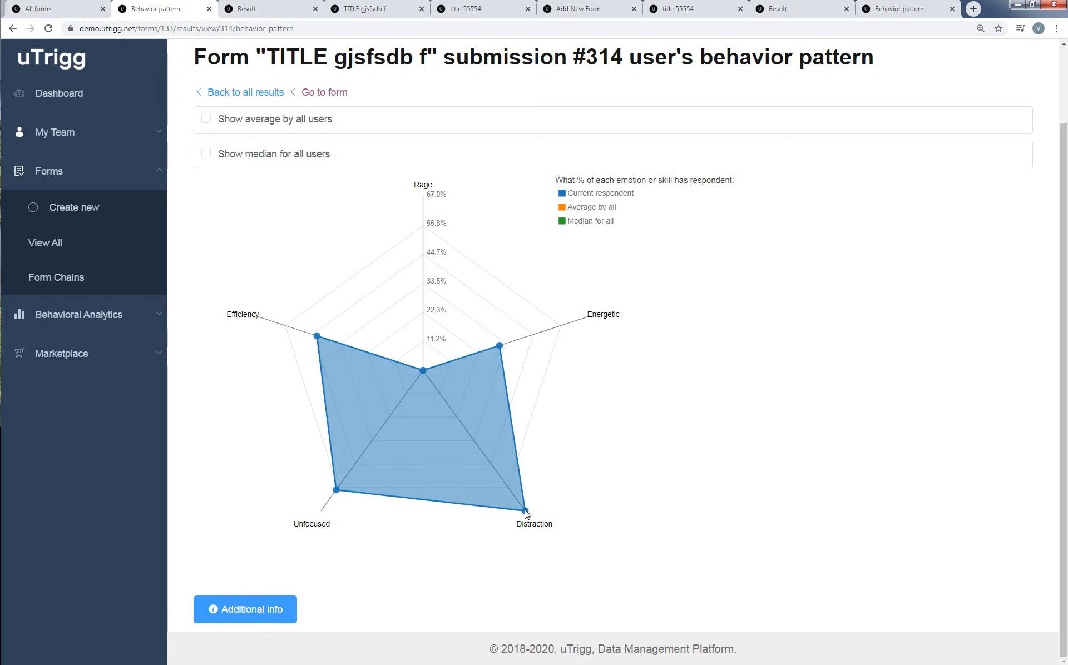
# Compare with the "title 55554" submission's behavior pattern, and overlay the average and median for all users on submission #314's chart.
pyautogui.moveTo(526, 512)
pyautogui.click(908, 16)
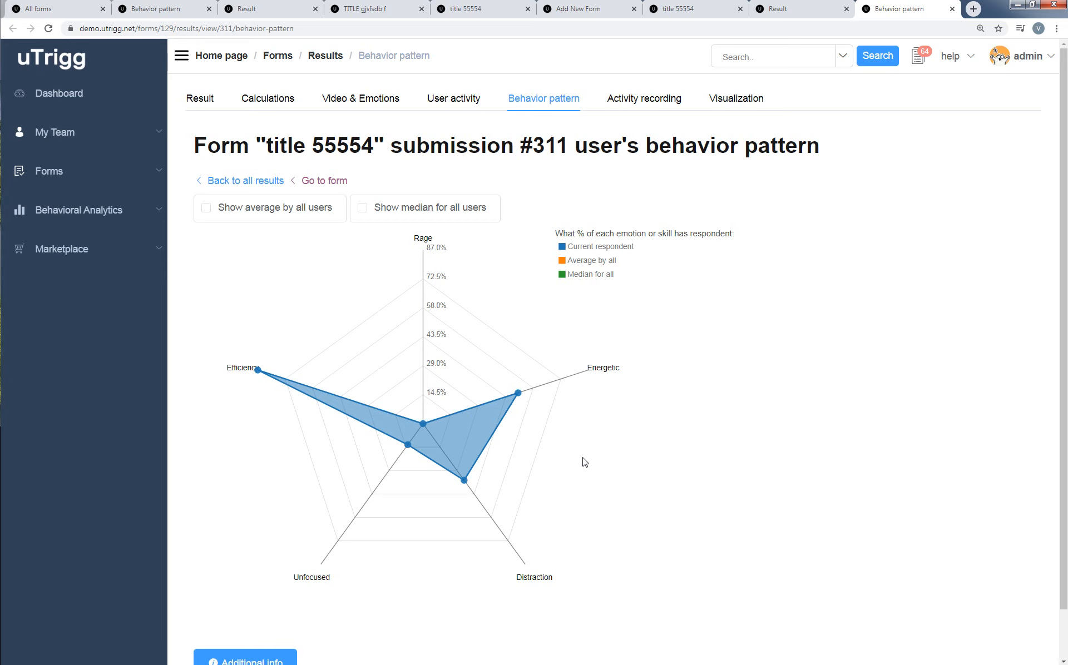
pyautogui.click(274, 10)
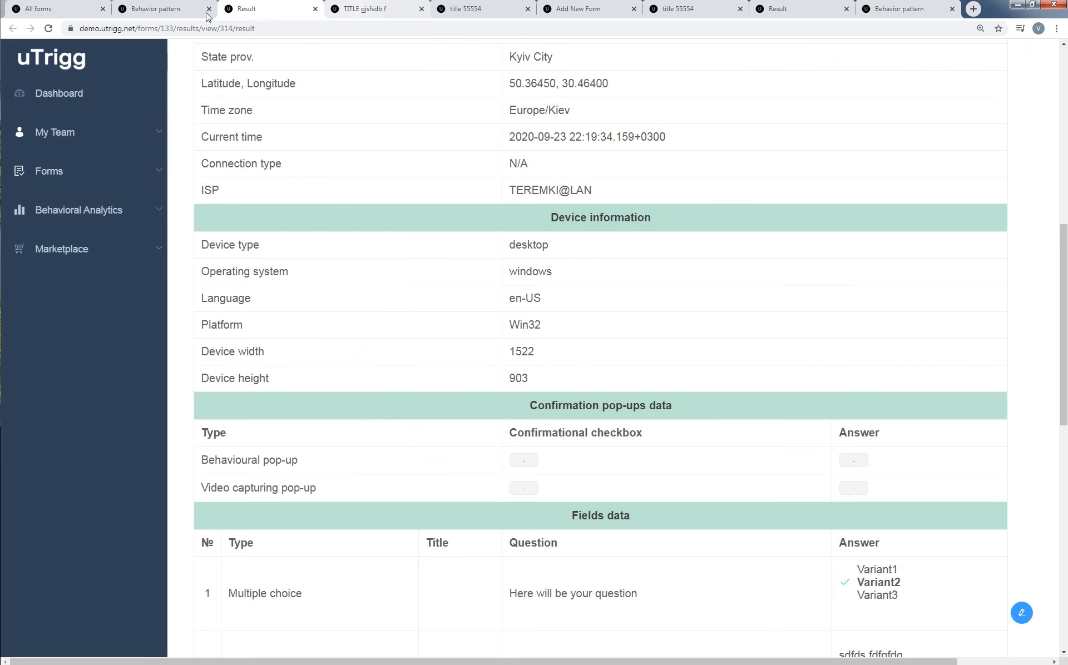
pyautogui.click(142, 14)
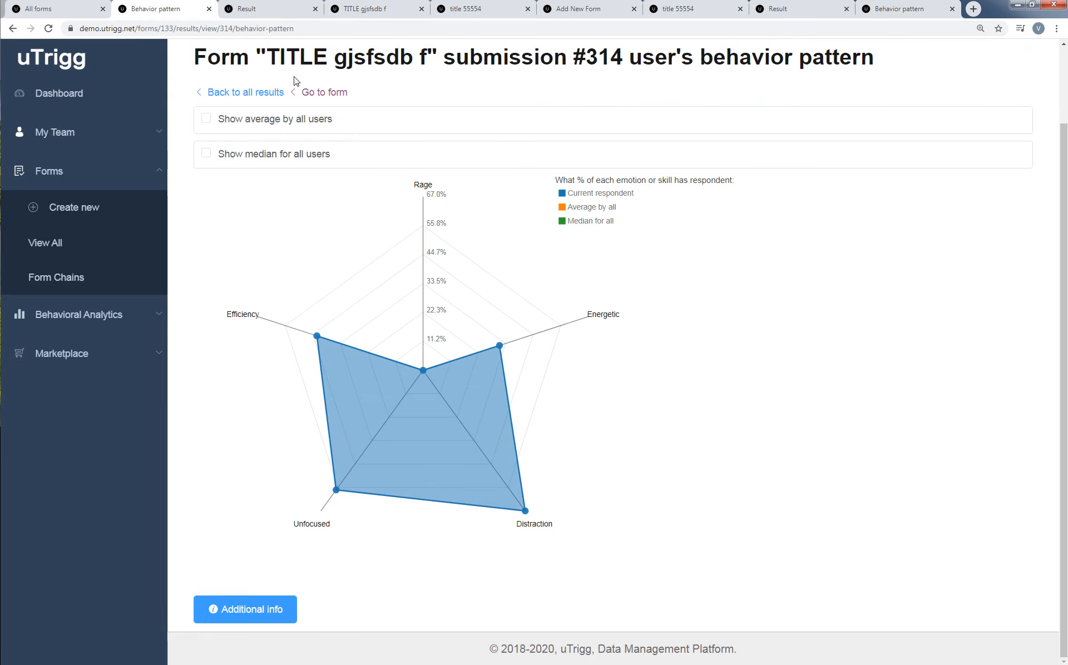
pyautogui.click(288, 123)
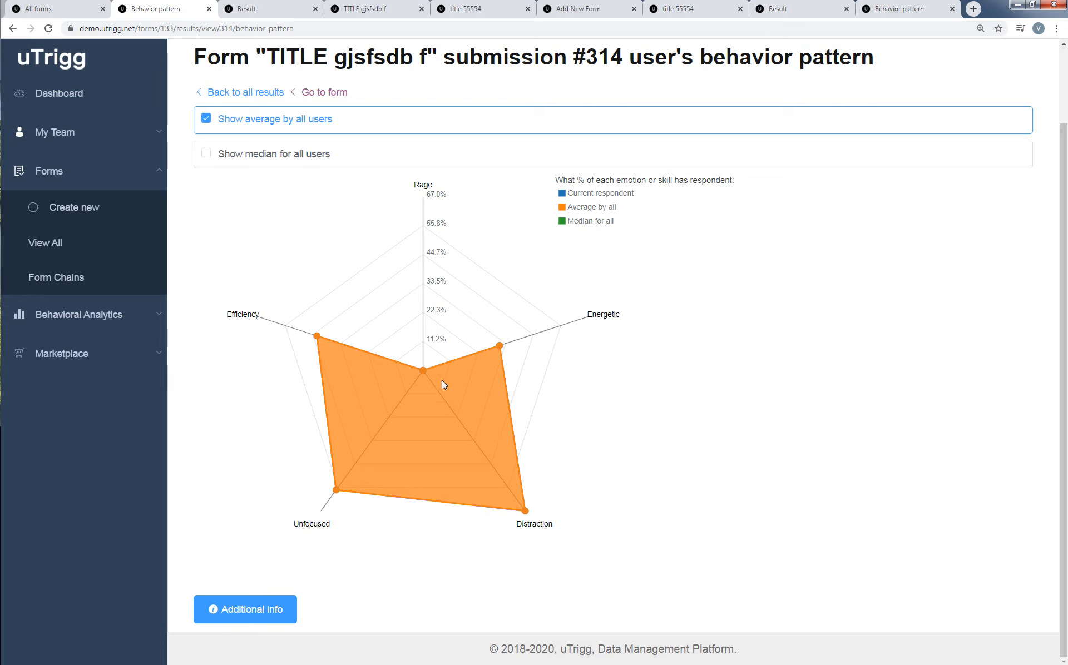
pyautogui.click(265, 154)
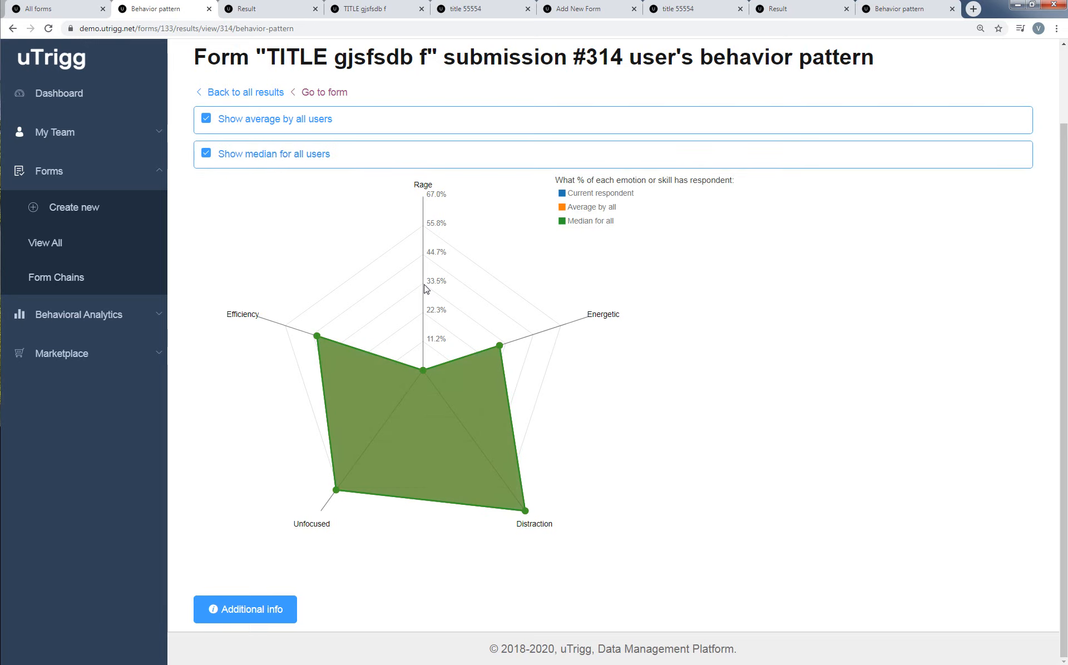
# Overlay the all-user average and median on the "title 55554" behavior pattern, toggle the median off and on, and return to submission #314.
pyautogui.click(907, 7)
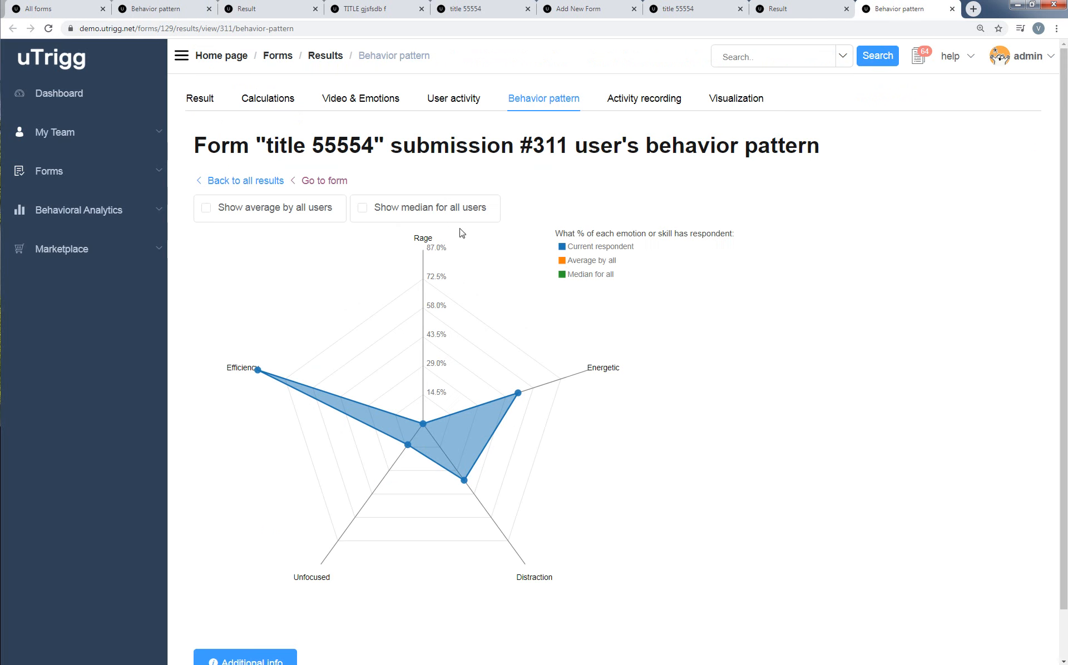
pyautogui.click(394, 210)
pyautogui.click(310, 211)
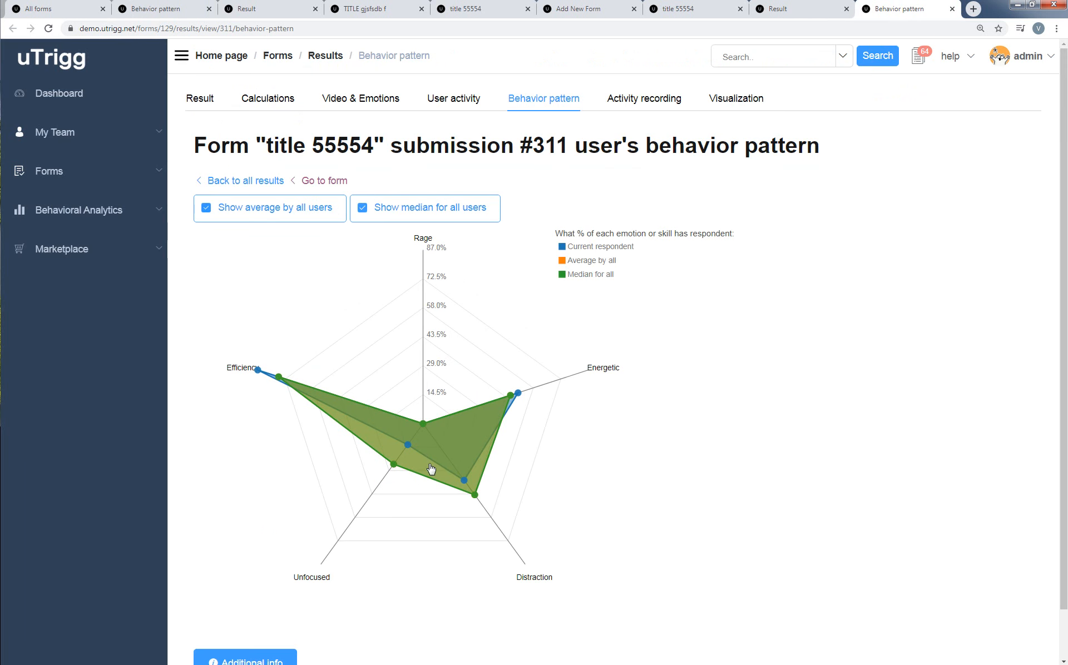
pyautogui.click(430, 216)
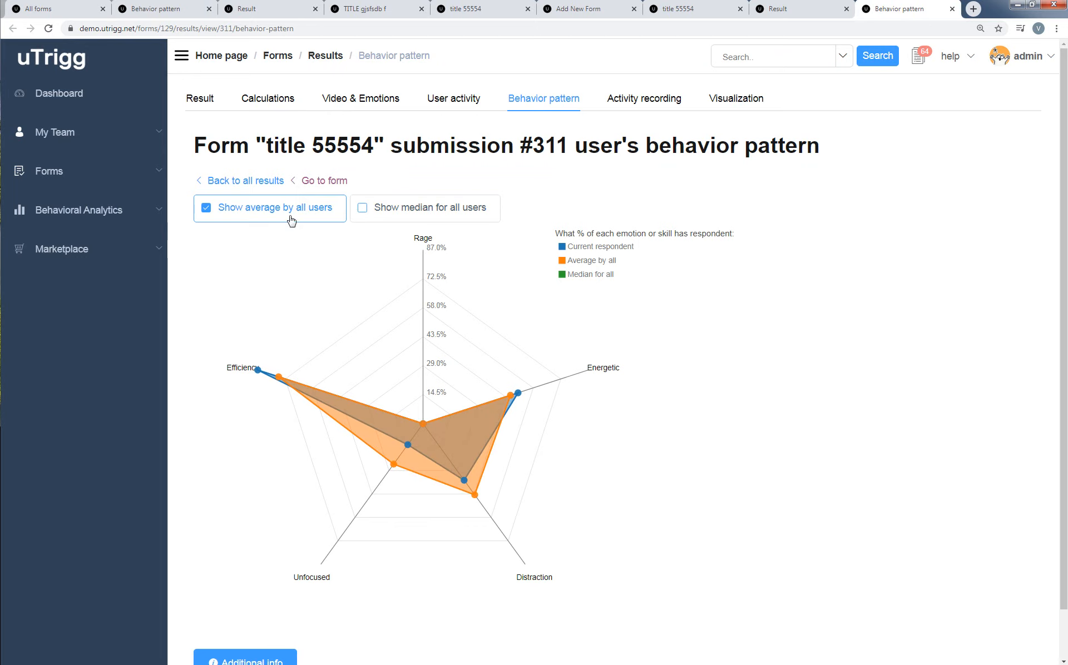
pyautogui.click(415, 215)
pyautogui.click(177, 10)
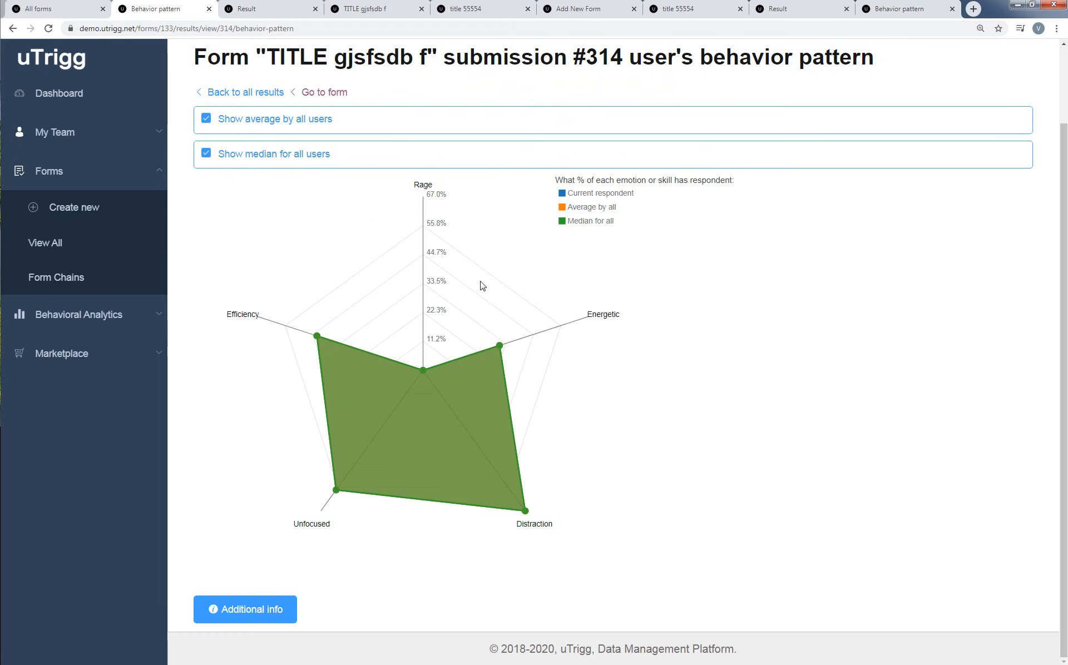
# Show the click heatmap and mousemove map in submission #314's user activity and examine them across the whole form.
pyautogui.scroll(2, 765, 344)
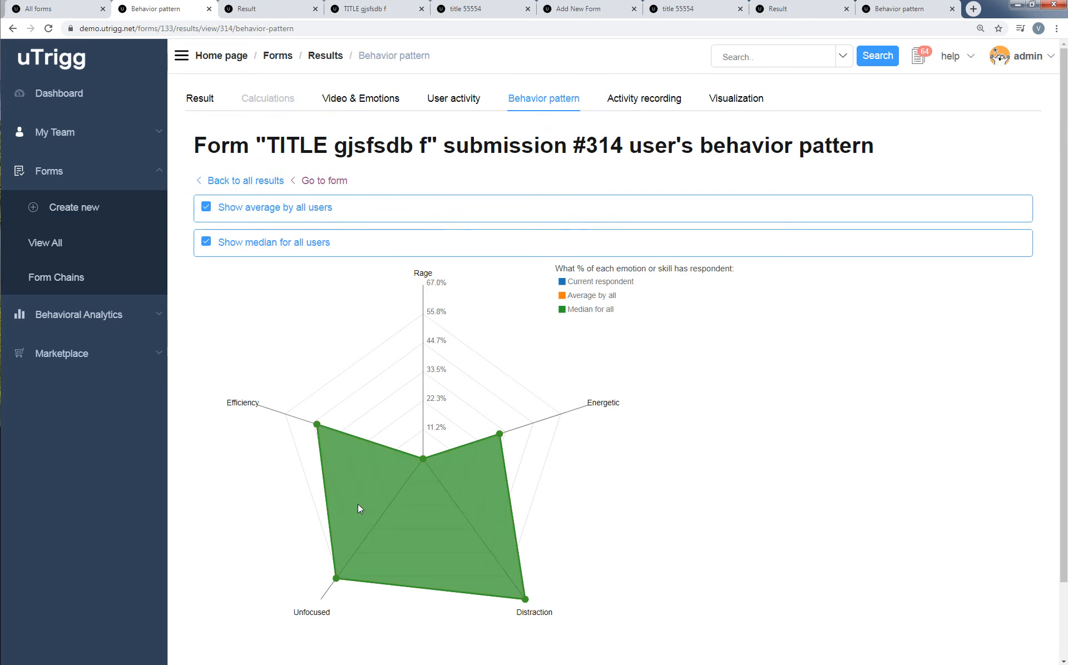
pyautogui.click(456, 103)
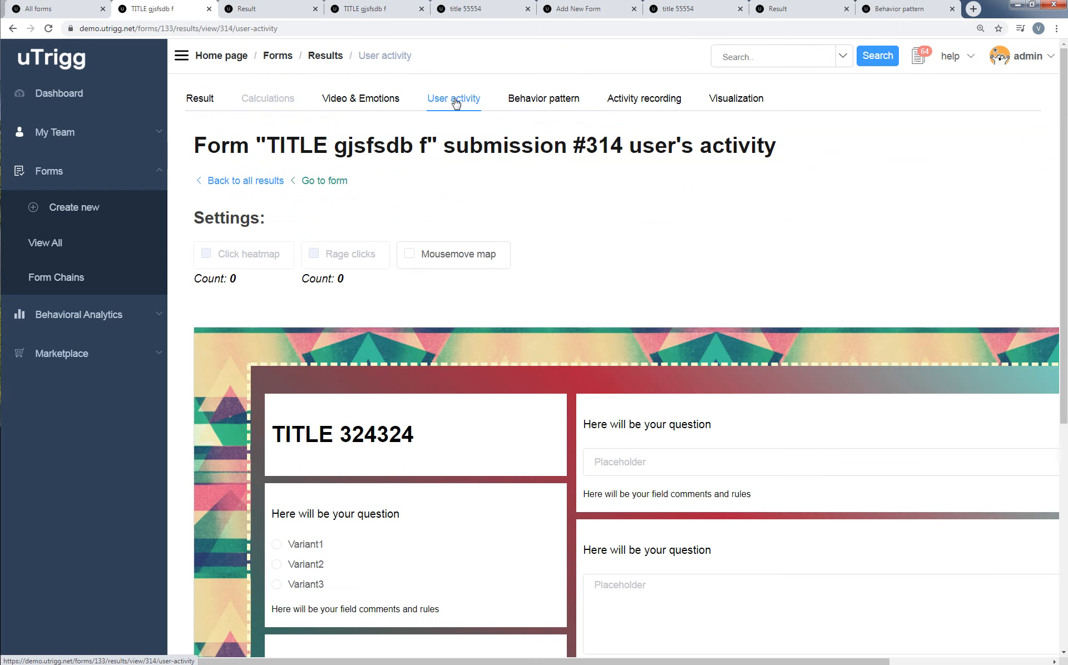
pyautogui.click(256, 260)
pyautogui.click(473, 255)
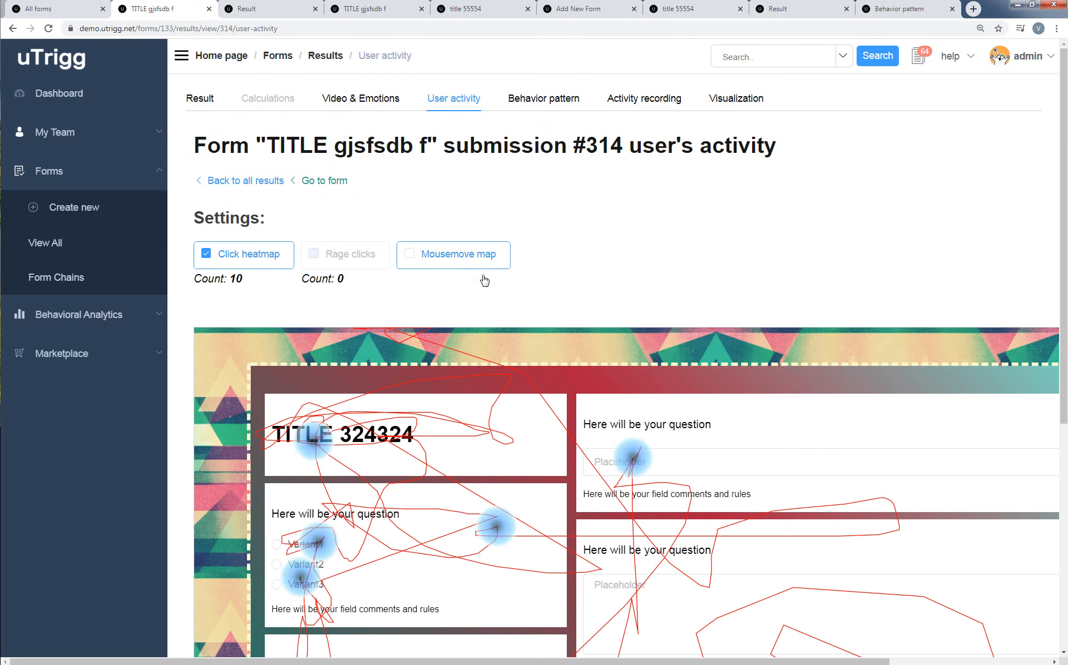
pyautogui.scroll(-3, 527, 376)
pyautogui.scroll(-1, 527, 377)
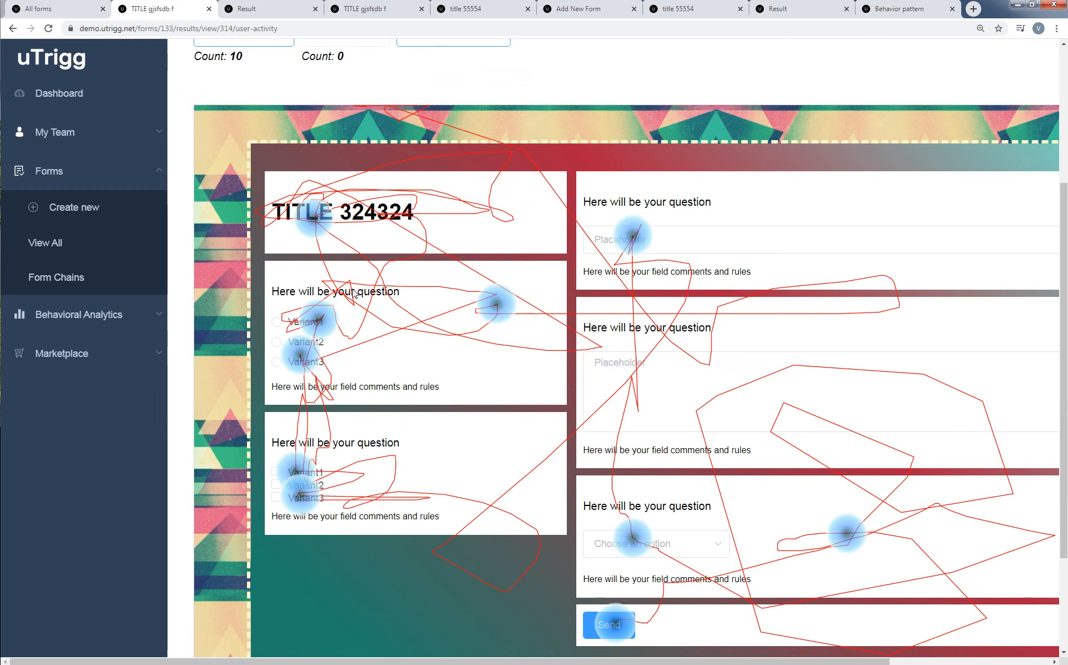
pyautogui.scroll(-2, 829, 565)
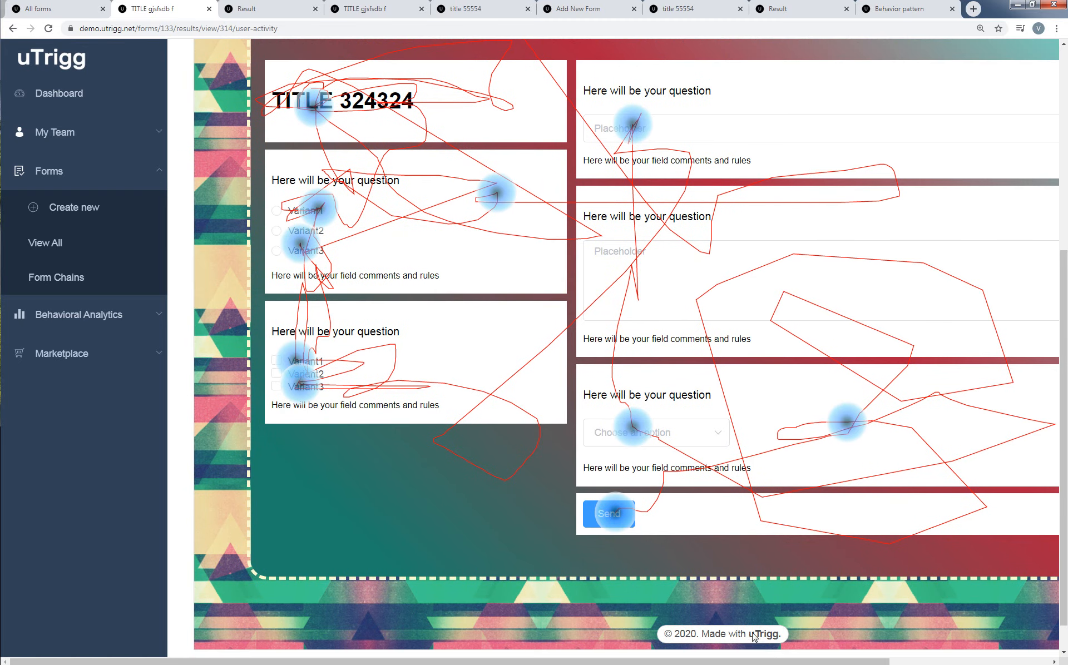
pyautogui.click(946, 662)
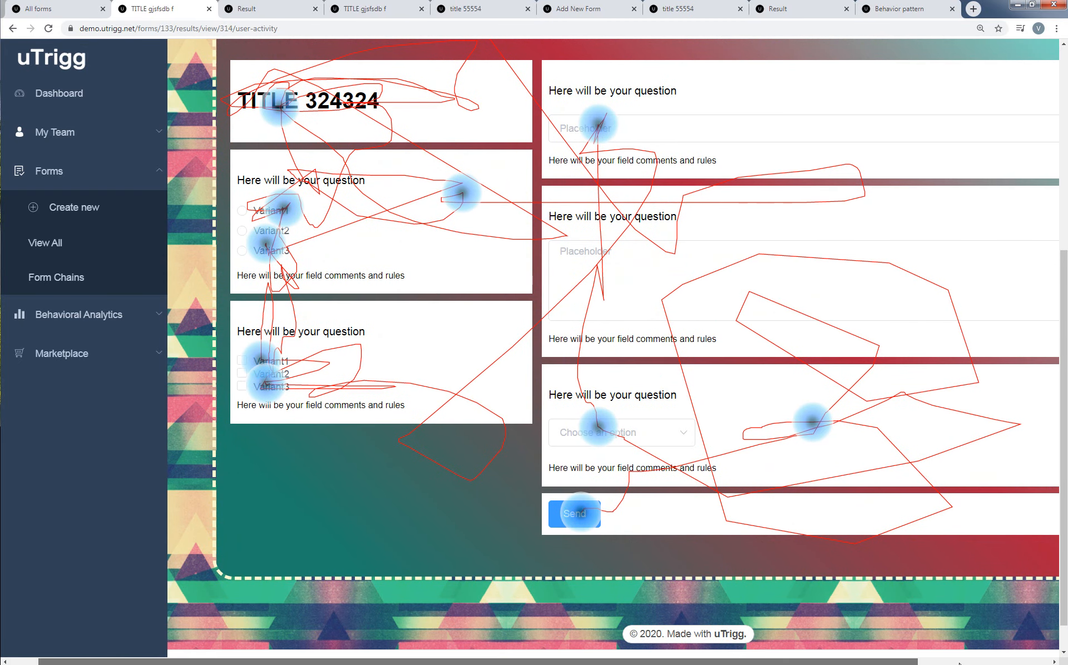
pyautogui.scroll(6, 730, 372)
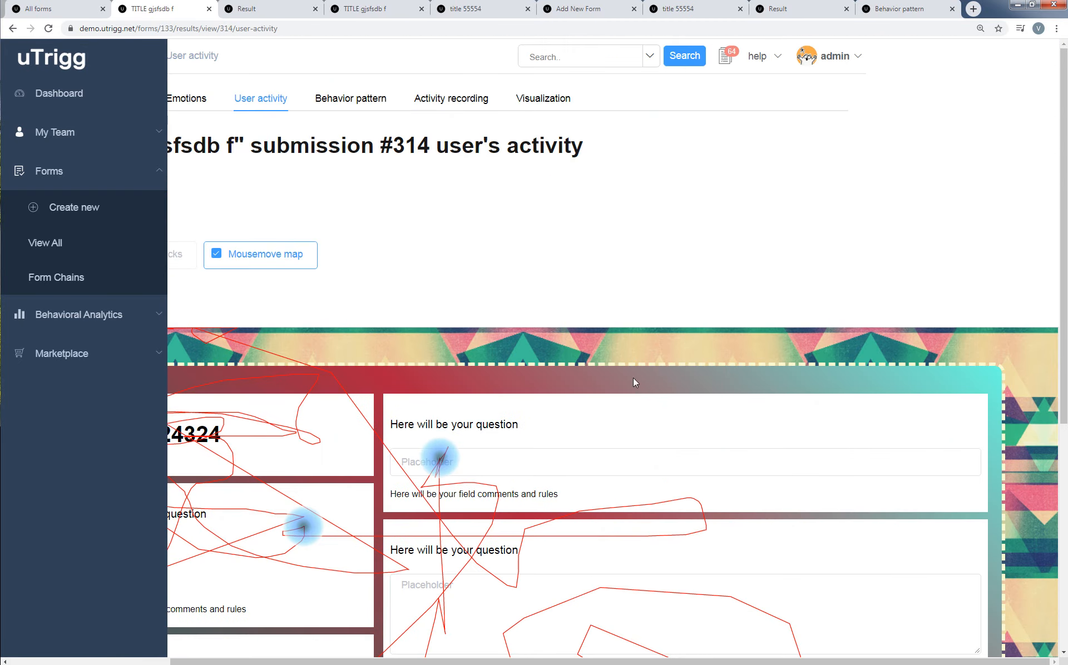
pyautogui.moveTo(618, 662); pyautogui.dragTo(432, 632)
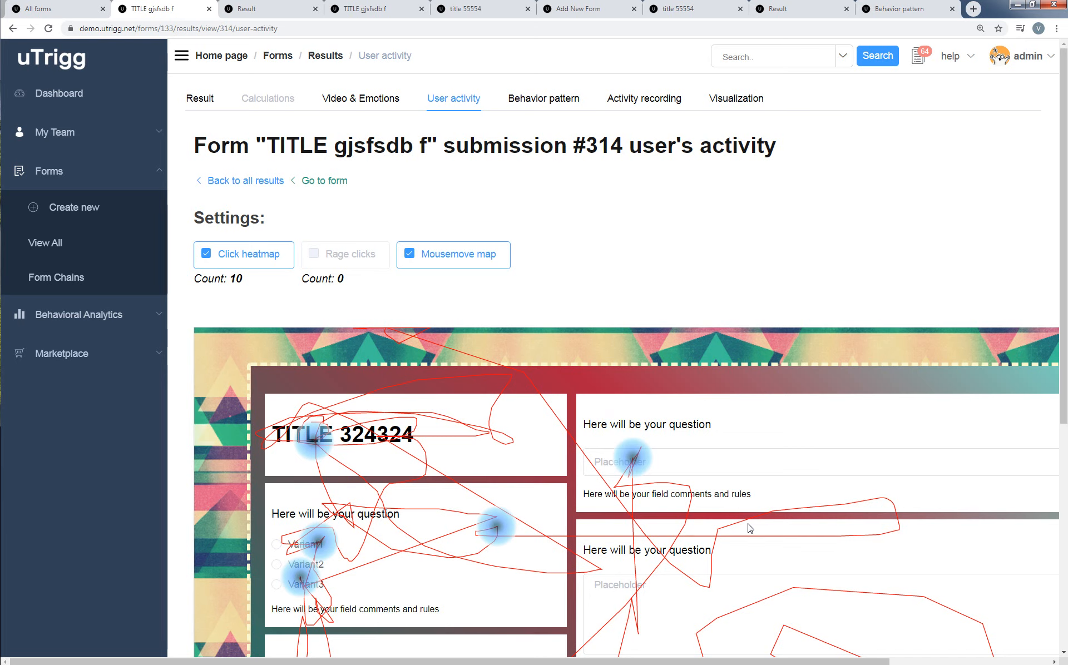
# Play submission #314's activity recording for a few seconds and pause it.
pyautogui.click(656, 100)
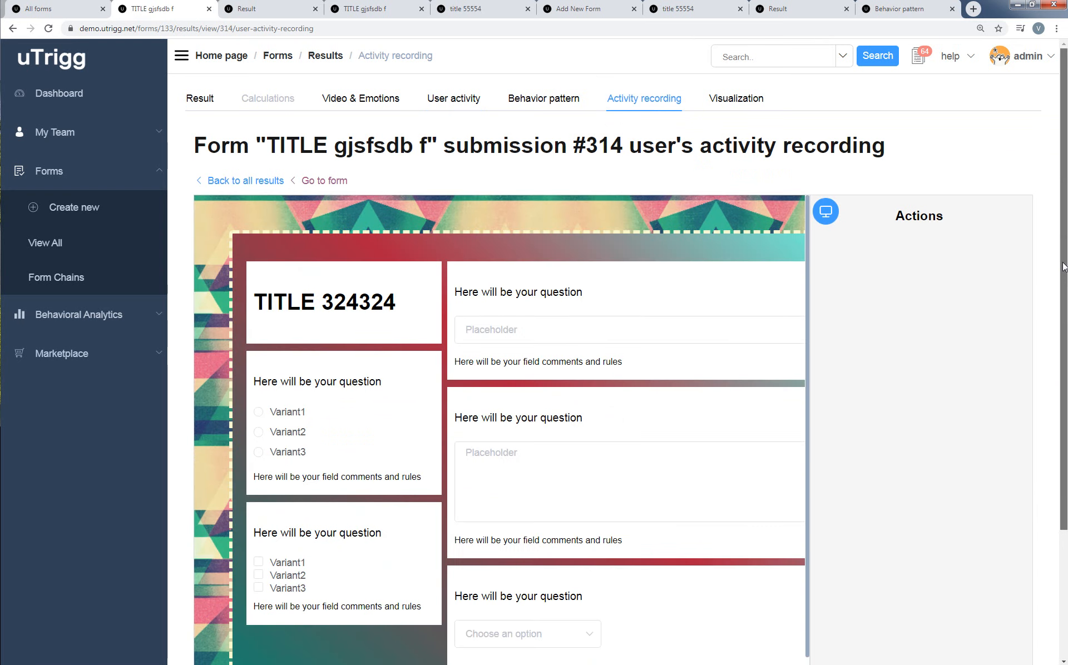
pyautogui.scroll(-2, 799, 345)
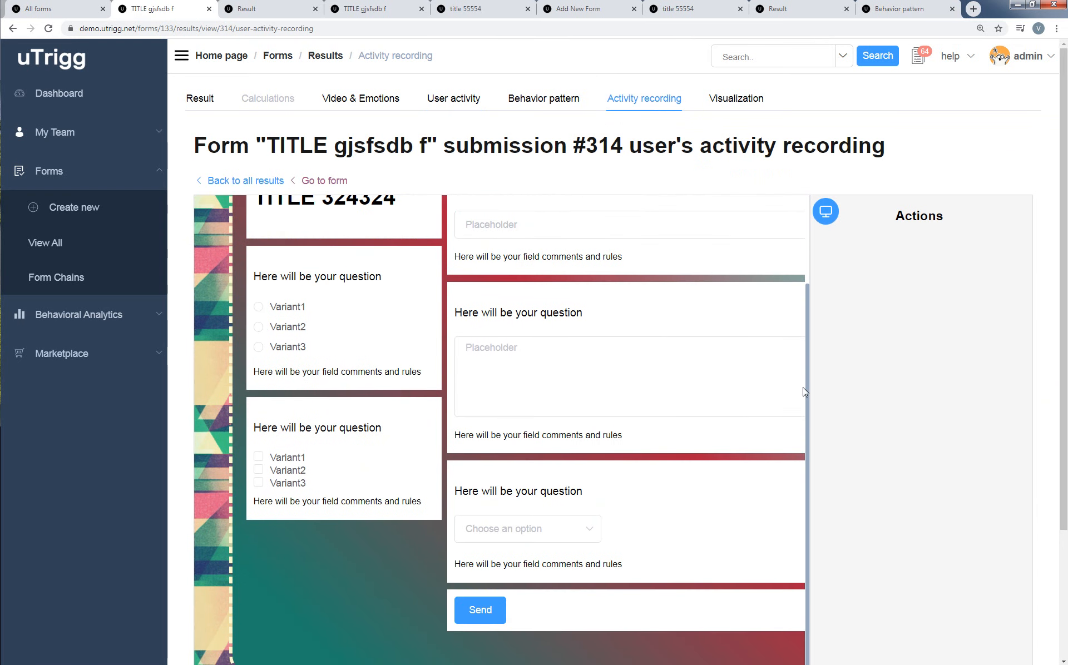
pyautogui.scroll(-3, 868, 518)
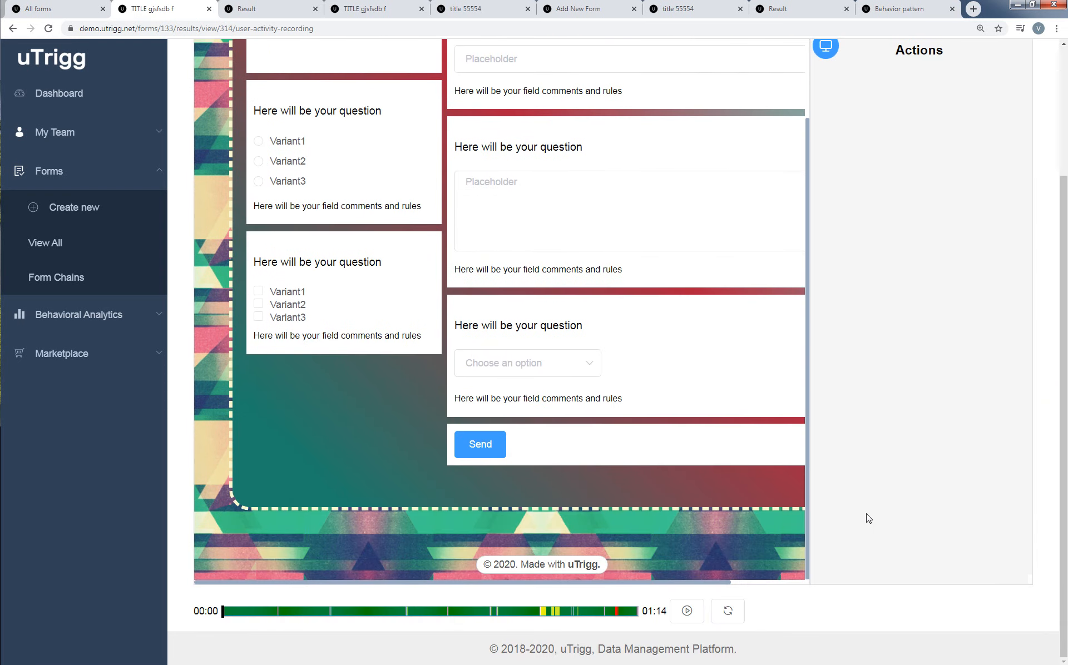
pyautogui.click(687, 612)
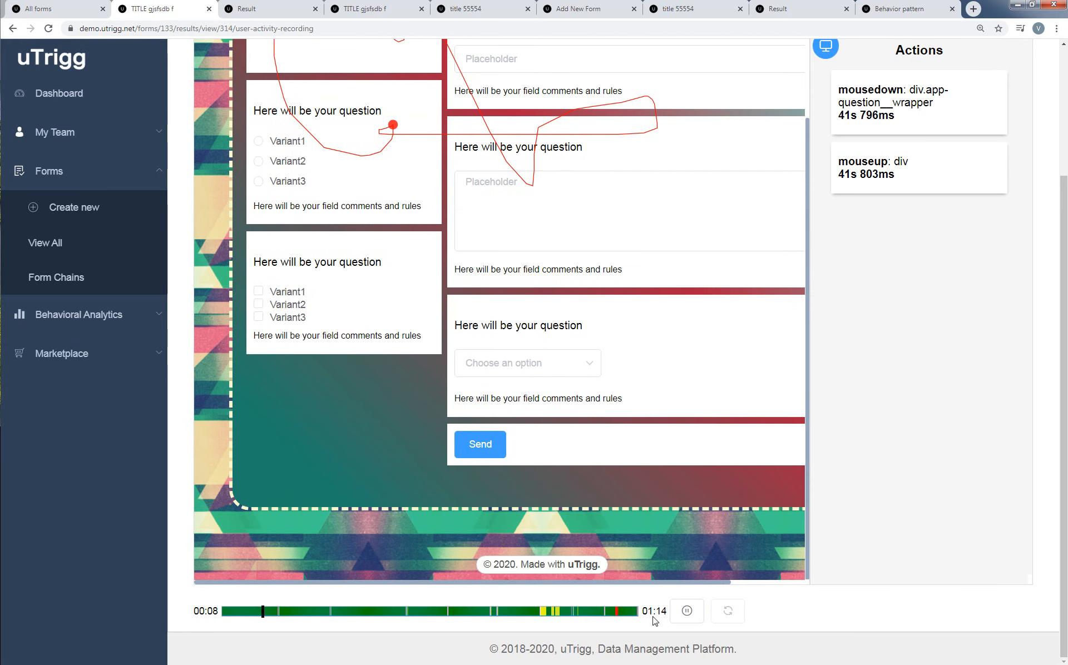
pyautogui.click(688, 614)
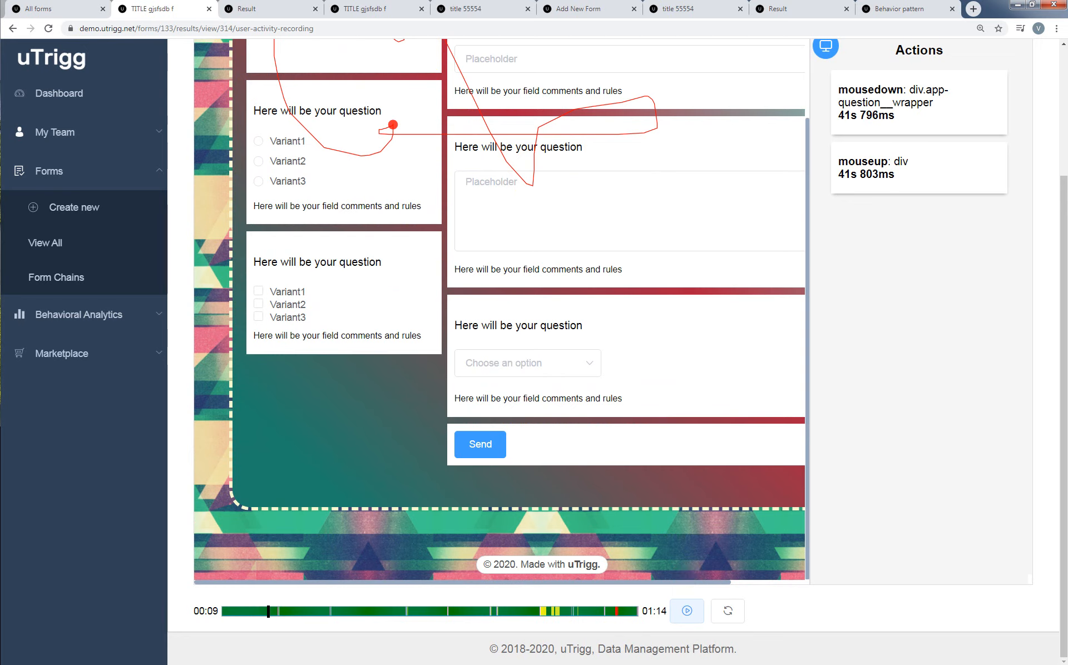
# In submission #314's visualizations, hide the distraction and hesitation lines of the behavior chart, inspect the unfocused line, and show both lines again.
pyautogui.moveTo(1063, 337); pyautogui.dragTo(1063, 209)
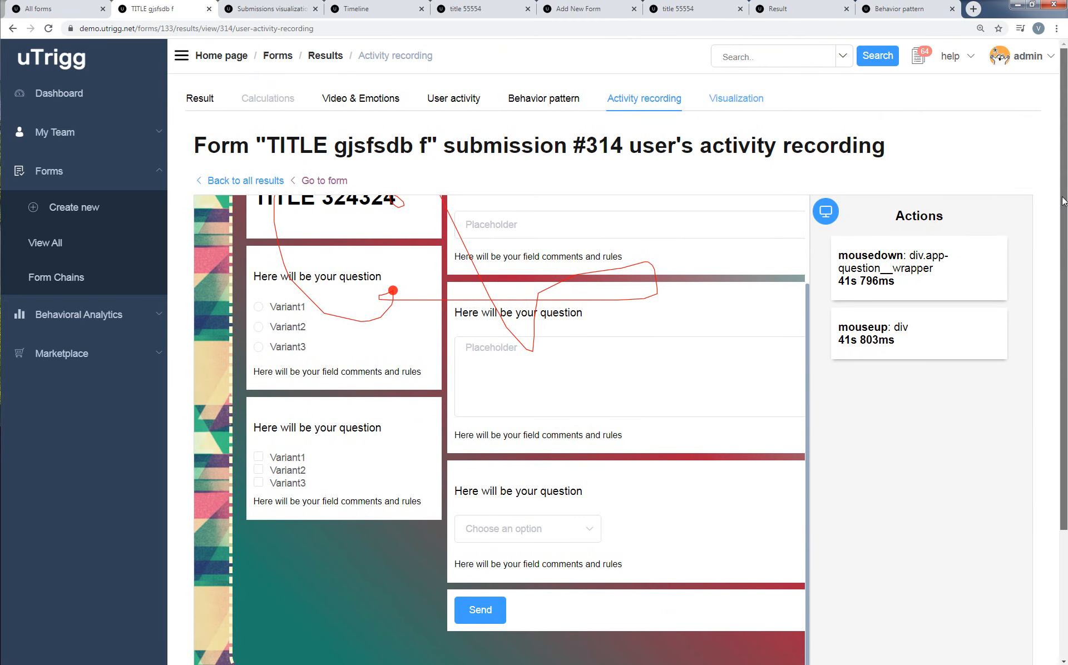
pyautogui.click(728, 100)
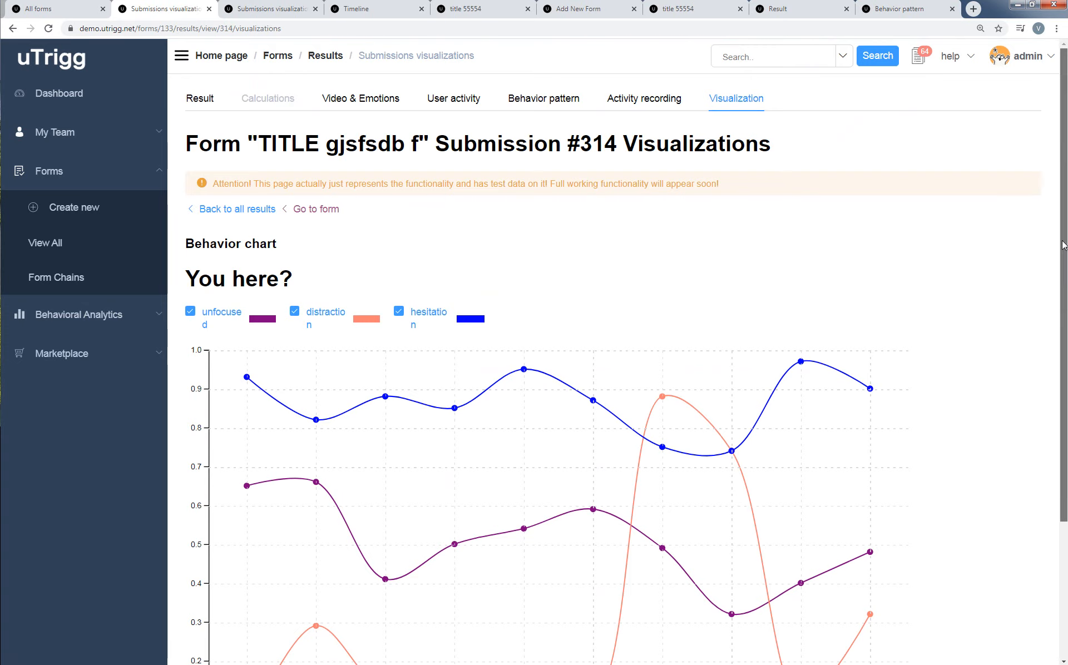
pyautogui.moveTo(1063, 237); pyautogui.dragTo(1057, 367)
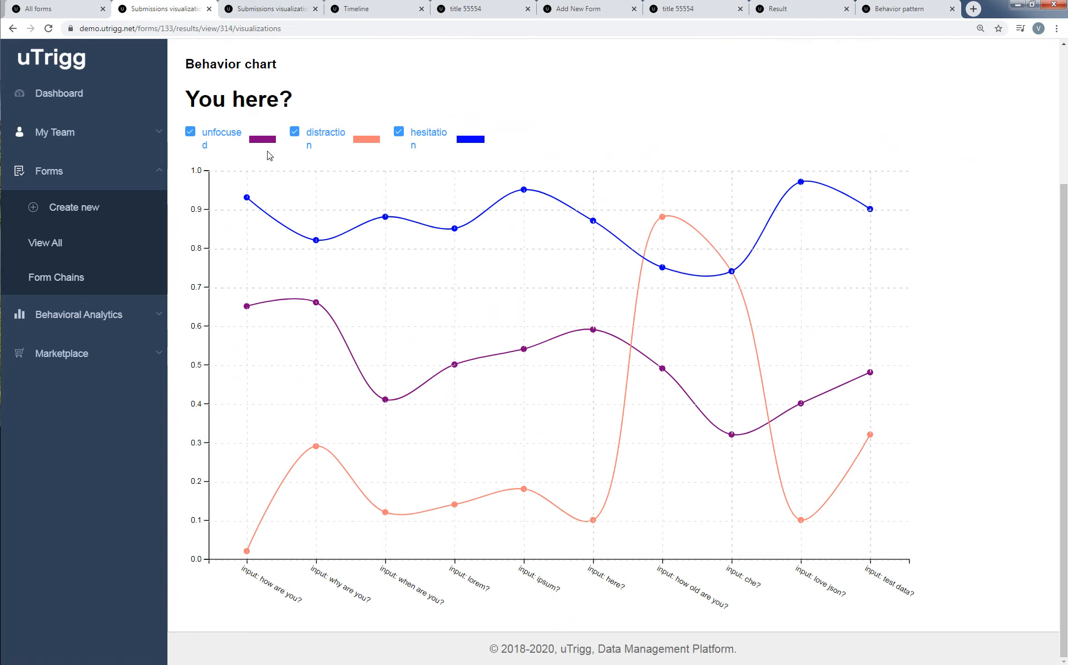
pyautogui.click(324, 137)
pyautogui.click(400, 132)
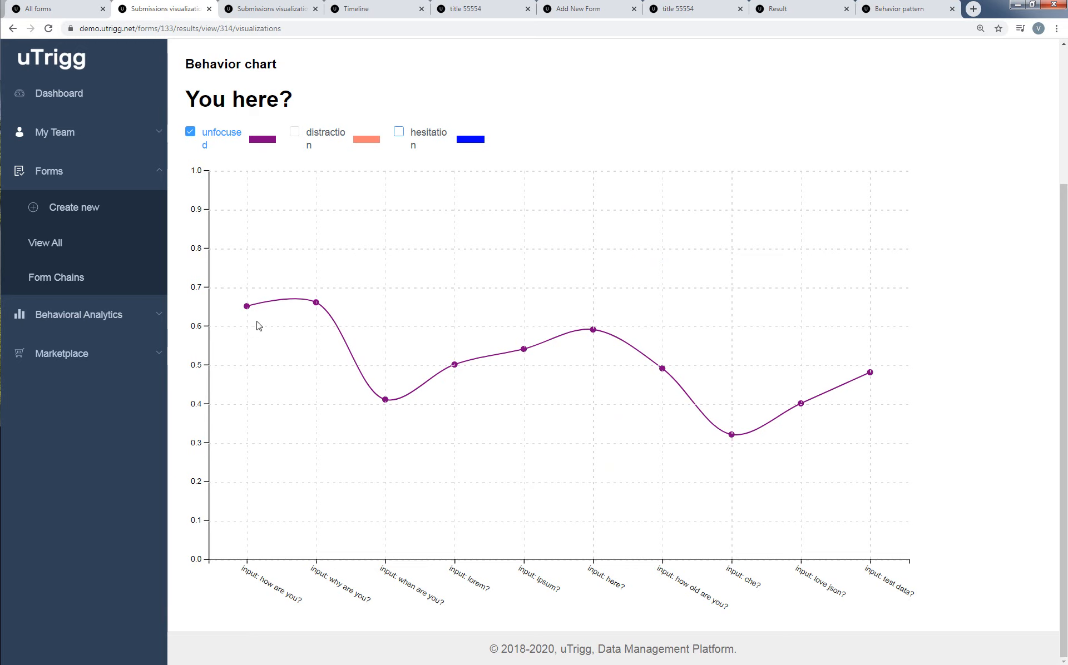
pyautogui.moveTo(247, 308)
pyautogui.click(295, 133)
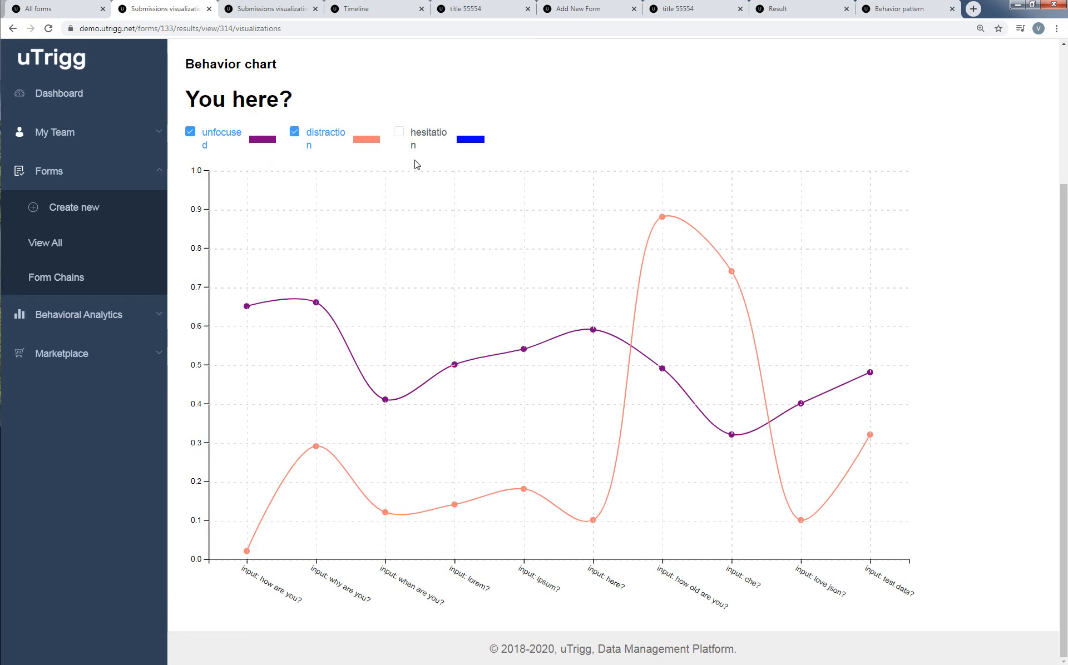
pyautogui.click(399, 134)
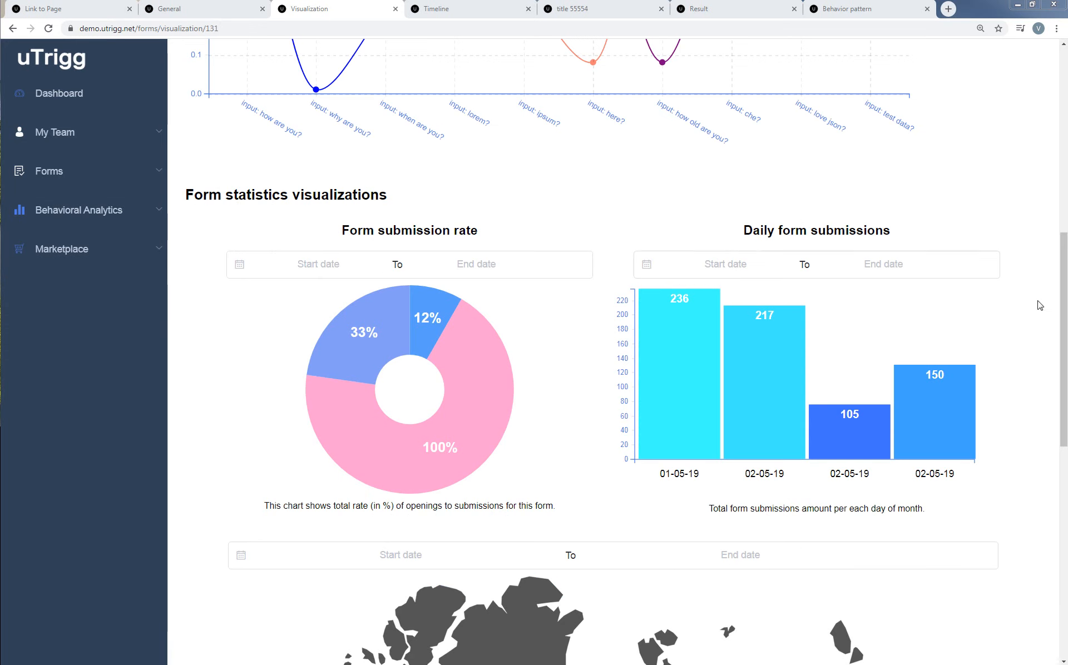
# Examine the form statistics charts and the world map of quantities by country on the form's visualization page.
pyautogui.moveTo(1064, 315)
pyautogui.mouseDown()
pyautogui.moveTo(1066, 301)
pyautogui.moveTo(1066, 337)
pyautogui.mouseUp()
pyautogui.scroll(-7, 772, 326)
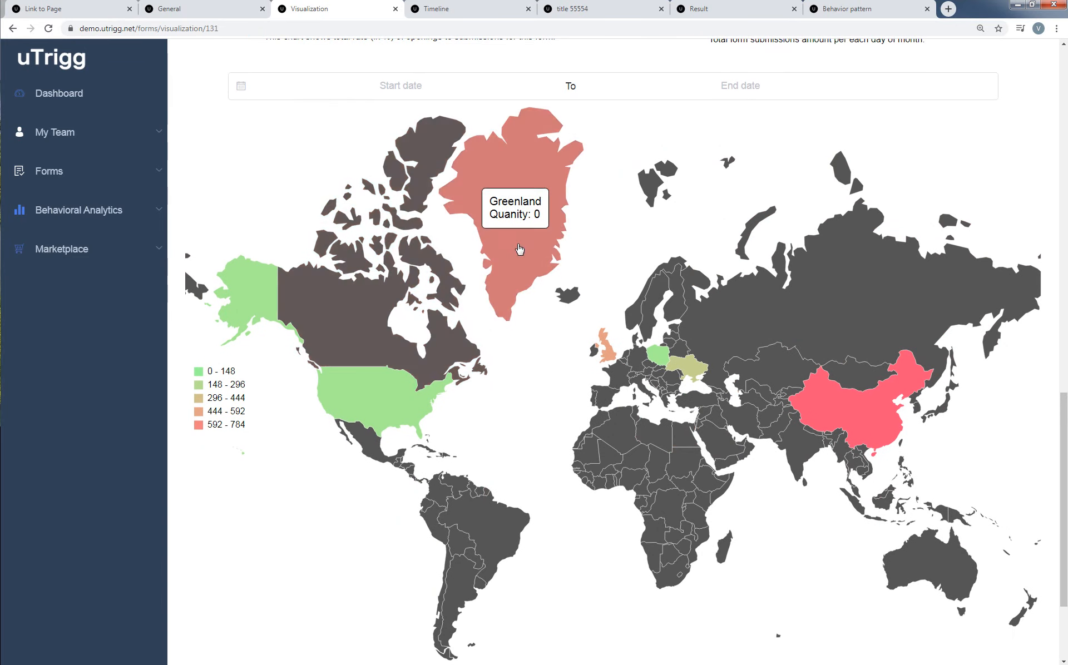
# In the form's link publishing settings, recolor the main QR code green on a pale yellow background (#F3F4B4).
pyautogui.scroll(-3, 655, 466)
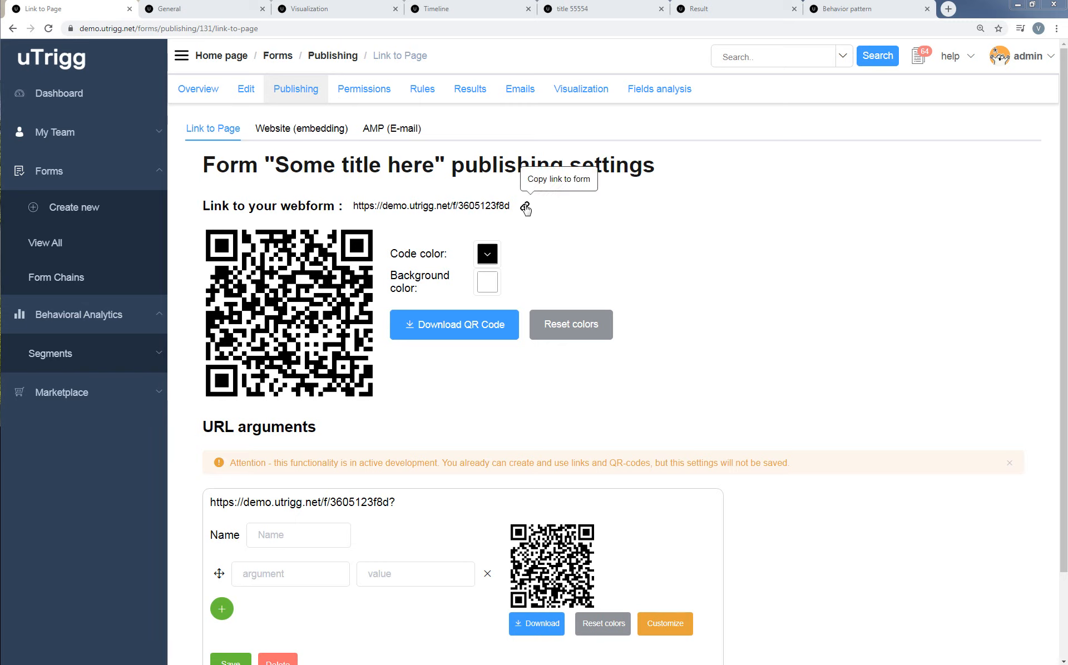
pyautogui.click(488, 255)
pyautogui.moveTo(582, 291); pyautogui.dragTo(587, 306)
pyautogui.click(546, 306)
pyautogui.click(574, 415)
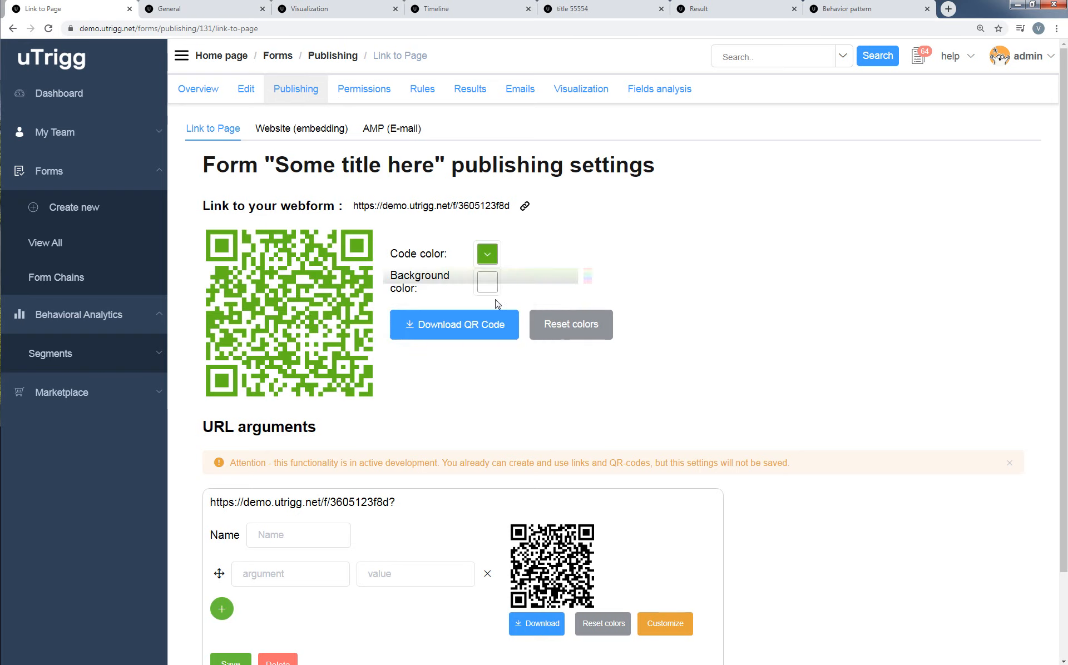
pyautogui.click(488, 283)
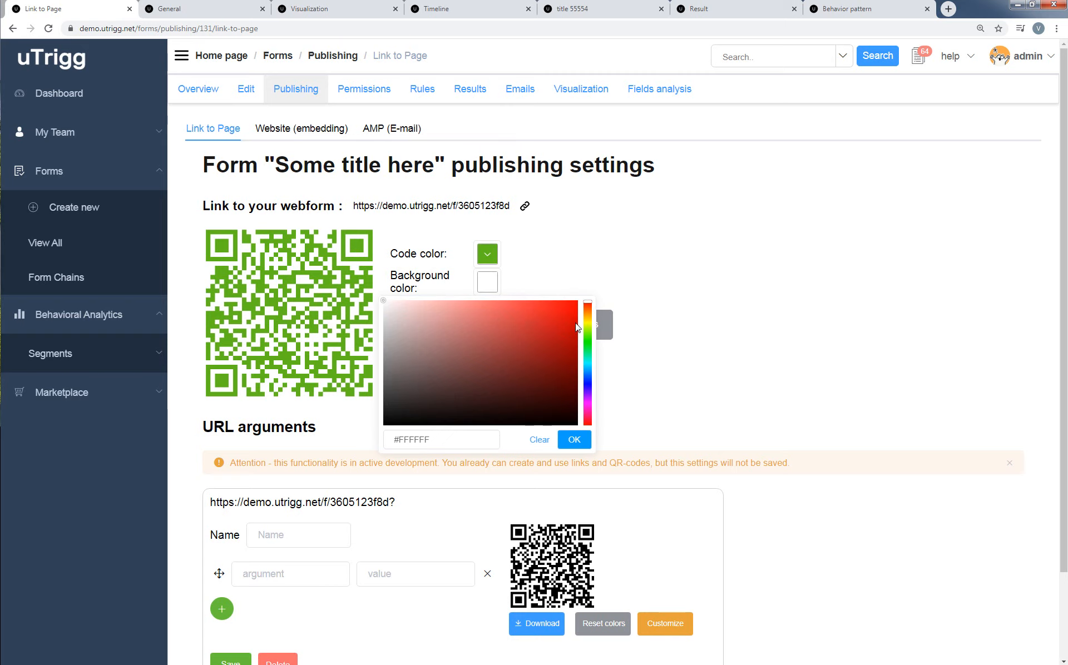
pyautogui.click(434, 306)
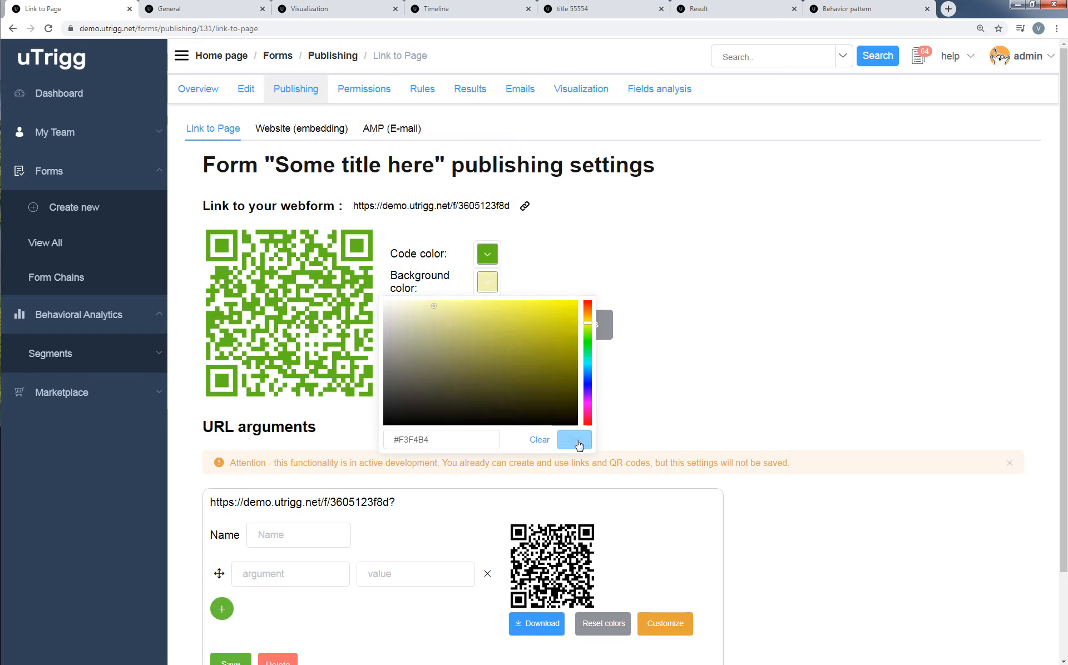
pyautogui.click(575, 441)
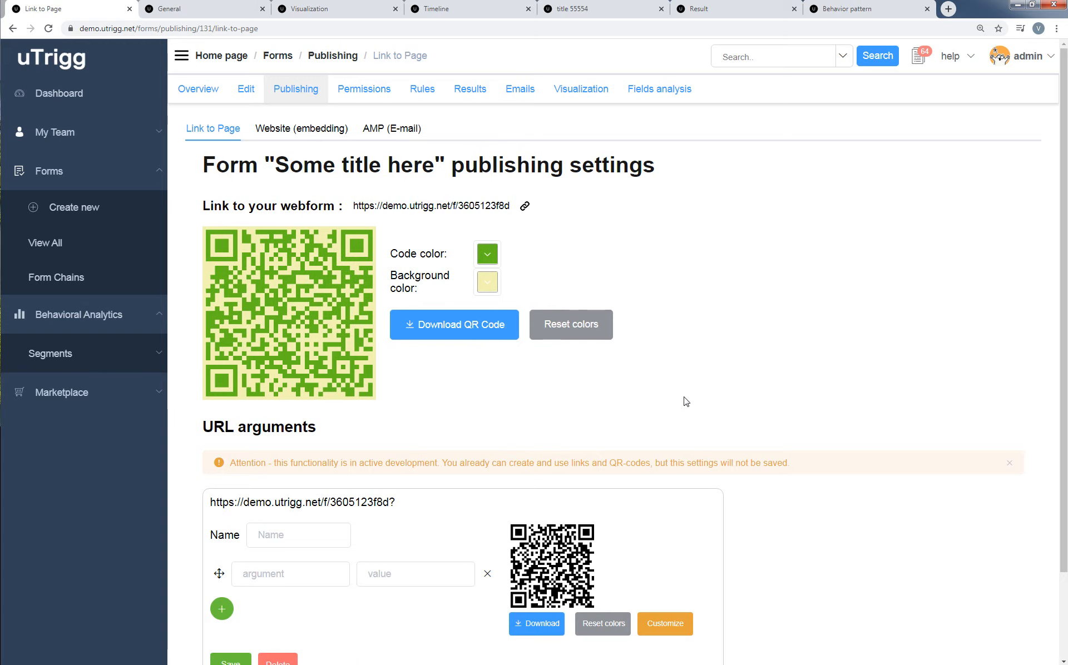
# Fill in the first URL argument of the form link as office-1 with the value door.
pyautogui.scroll(-2, 686, 402)
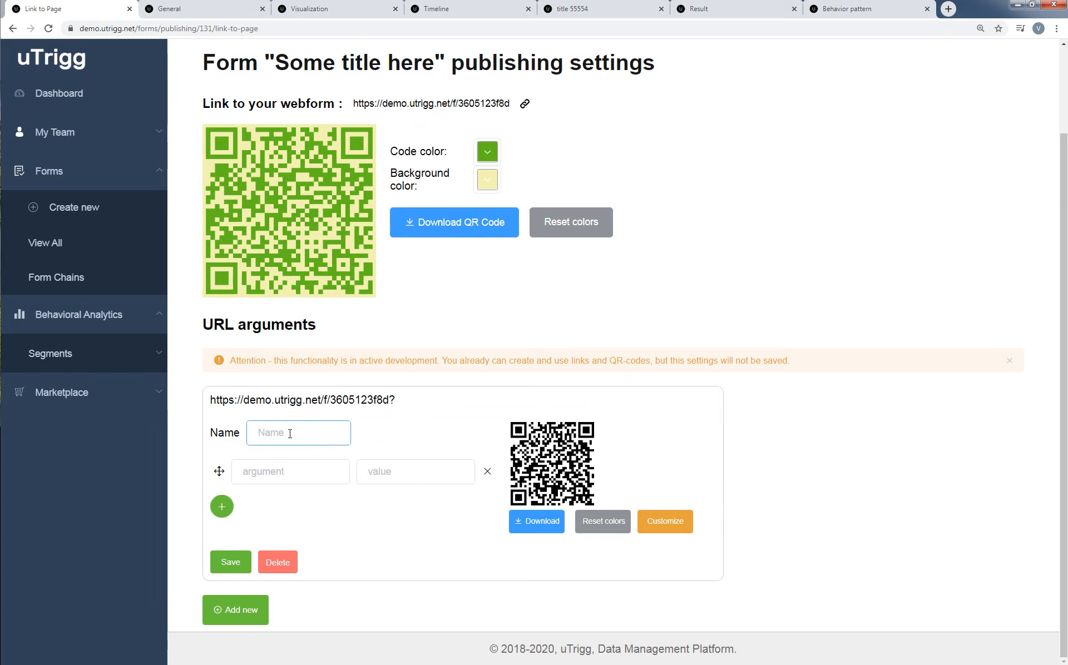
pyautogui.click(274, 475)
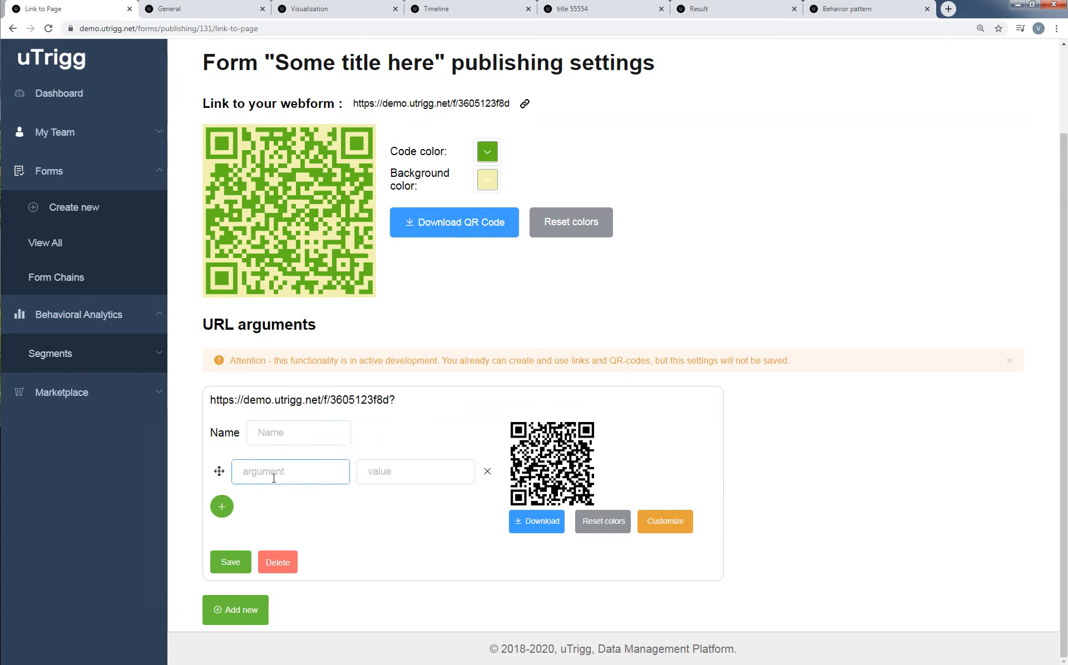
pyautogui.write('of')
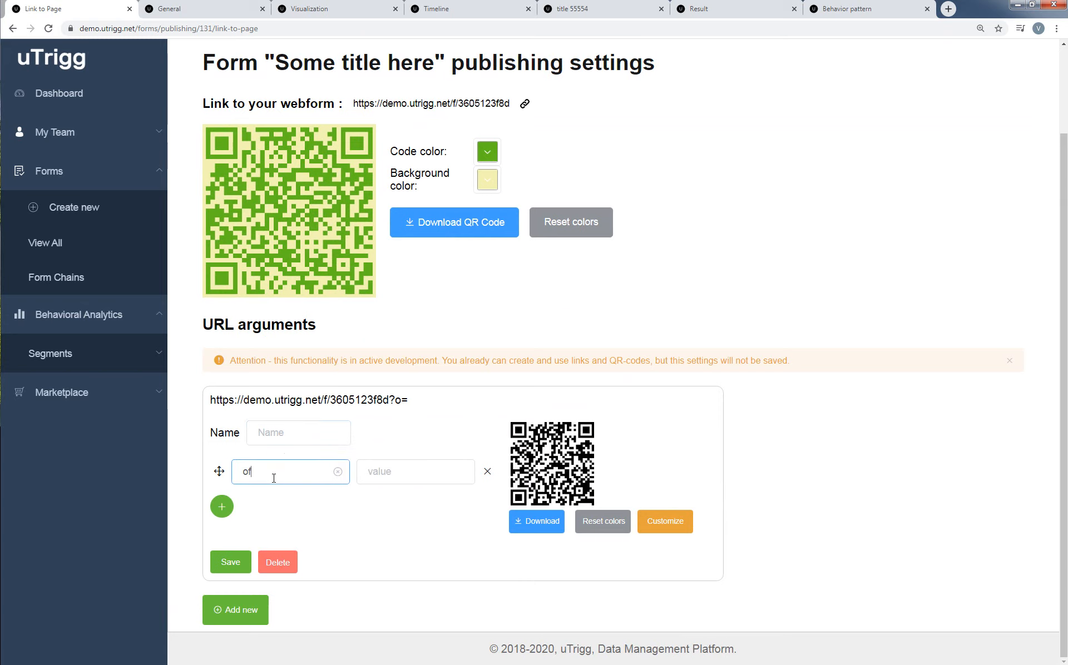
pyautogui.write('fice-')
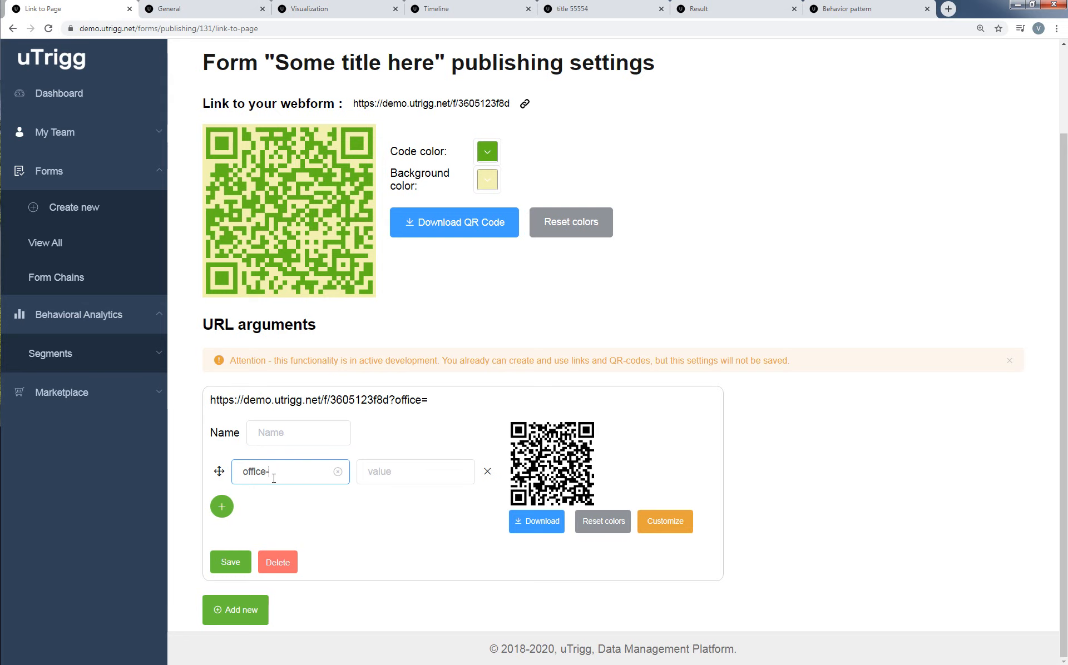
pyautogui.write('1')
pyautogui.click(420, 475)
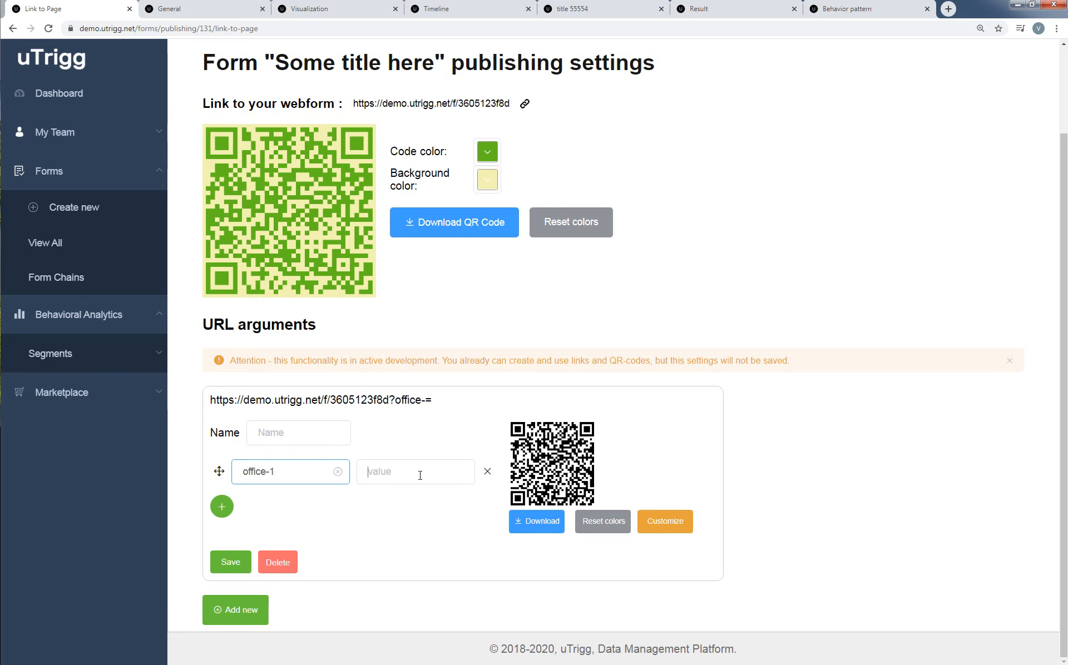
pyautogui.write('dor')
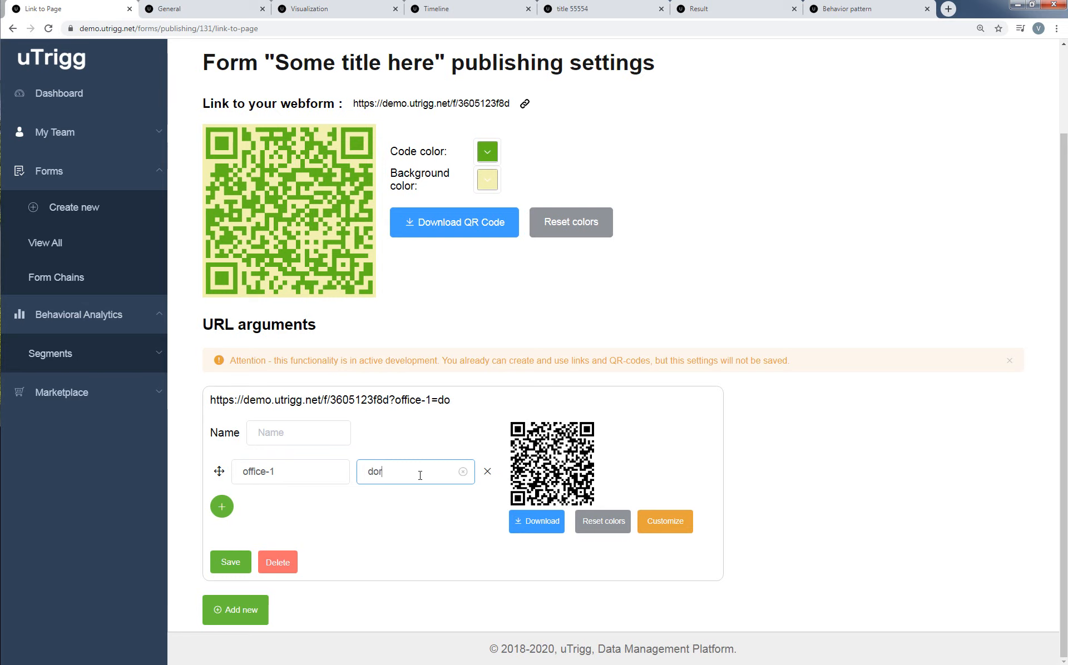
pyautogui.write('or')
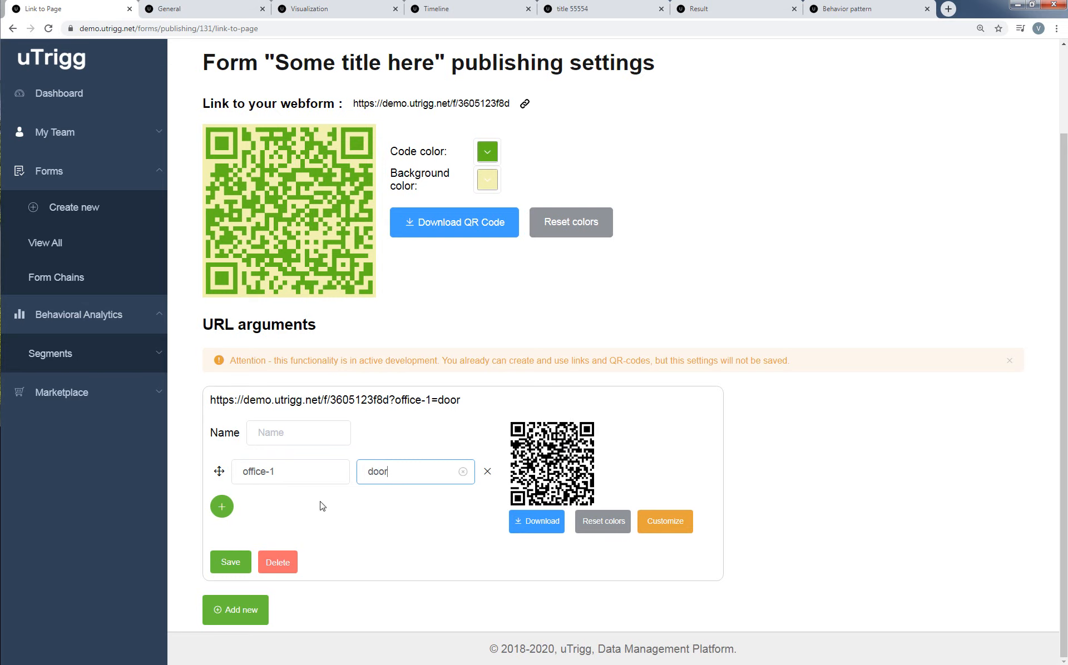
# Add a second URL argument named office-2, reusing the first argument's name.
pyautogui.click(222, 508)
pyautogui.click(289, 472)
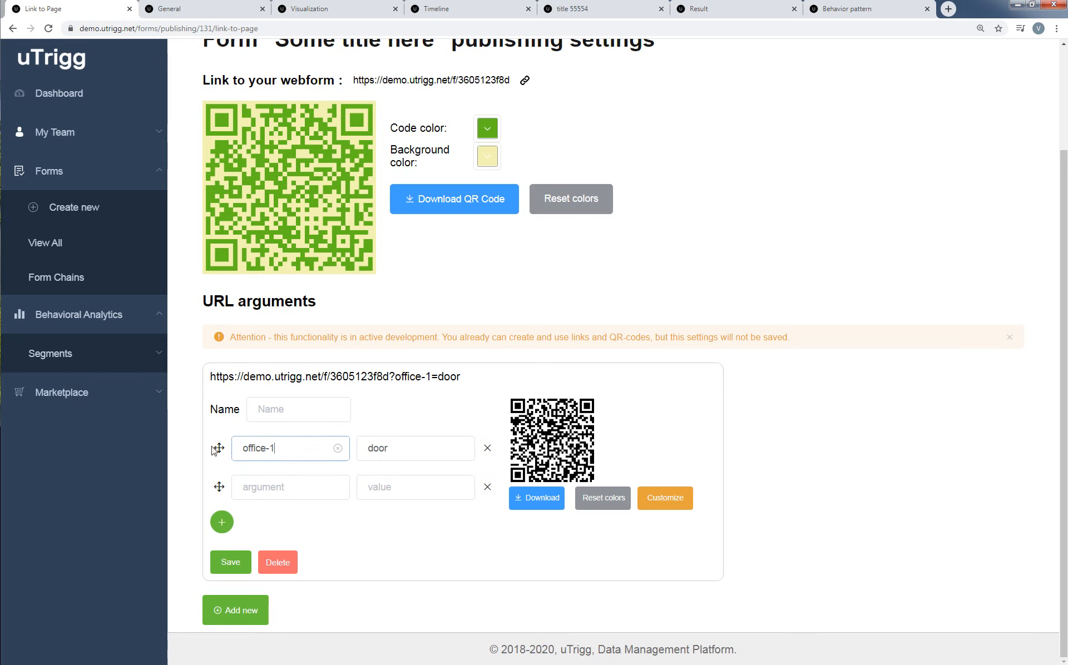
pyautogui.hotkey('ctrl', 'a')
pyautogui.hotkey('ctrl', 'c')
pyautogui.click(306, 486)
pyautogui.click(302, 491)
pyautogui.hotkey('ctrl', 'v')
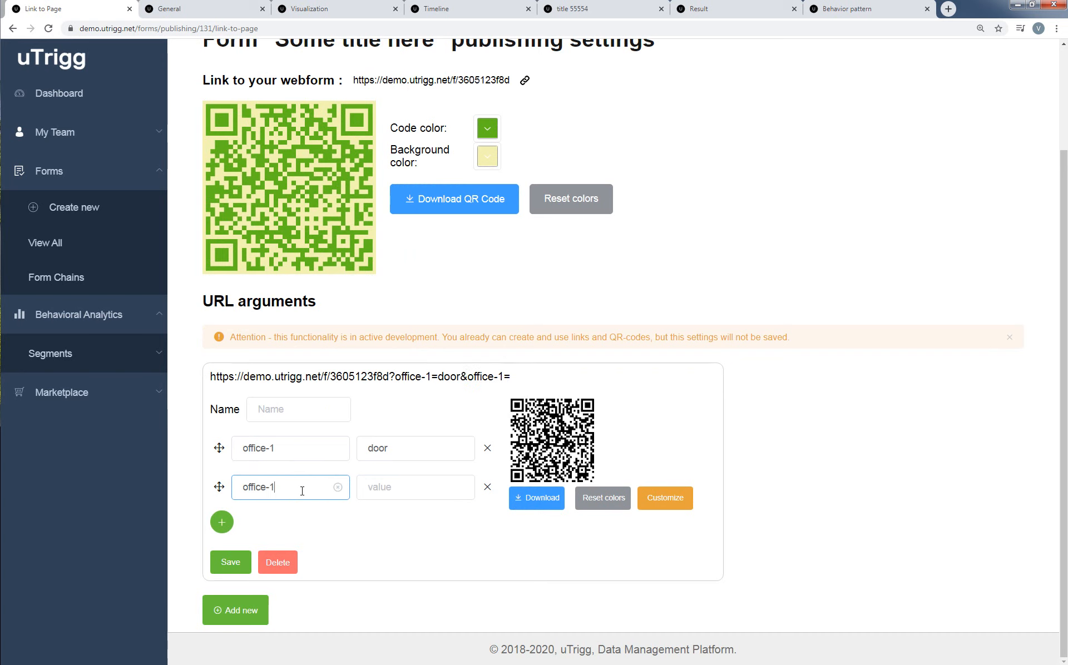
pyautogui.press('BackSpace')
pyautogui.write('2')
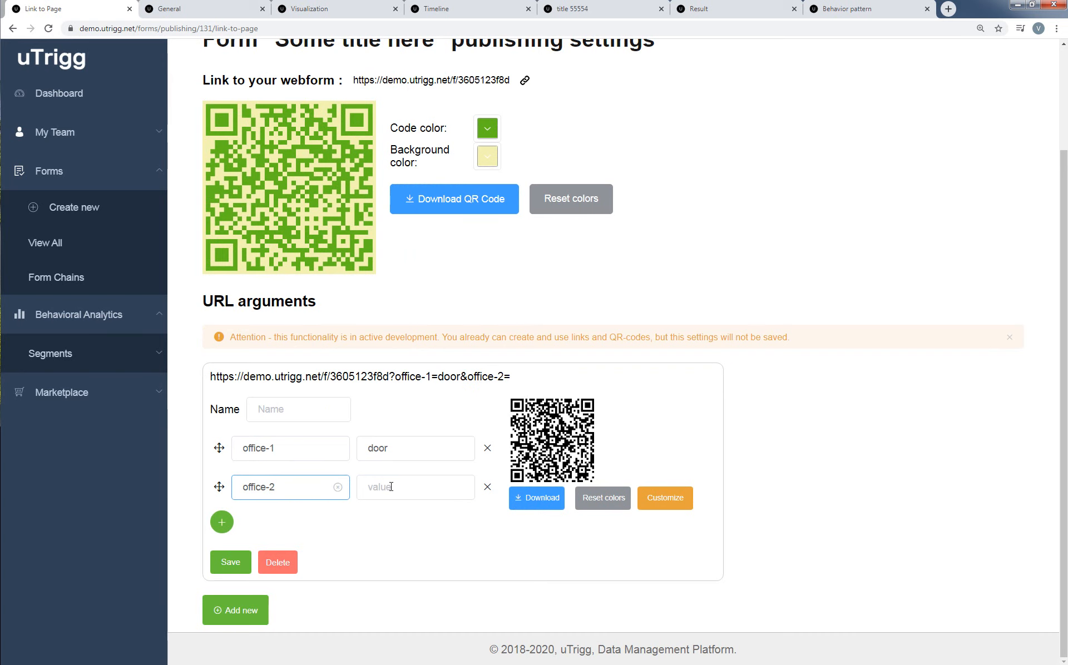
# Try near X as the value of the office-2 argument, and reduce it to near.
pyautogui.click(391, 487)
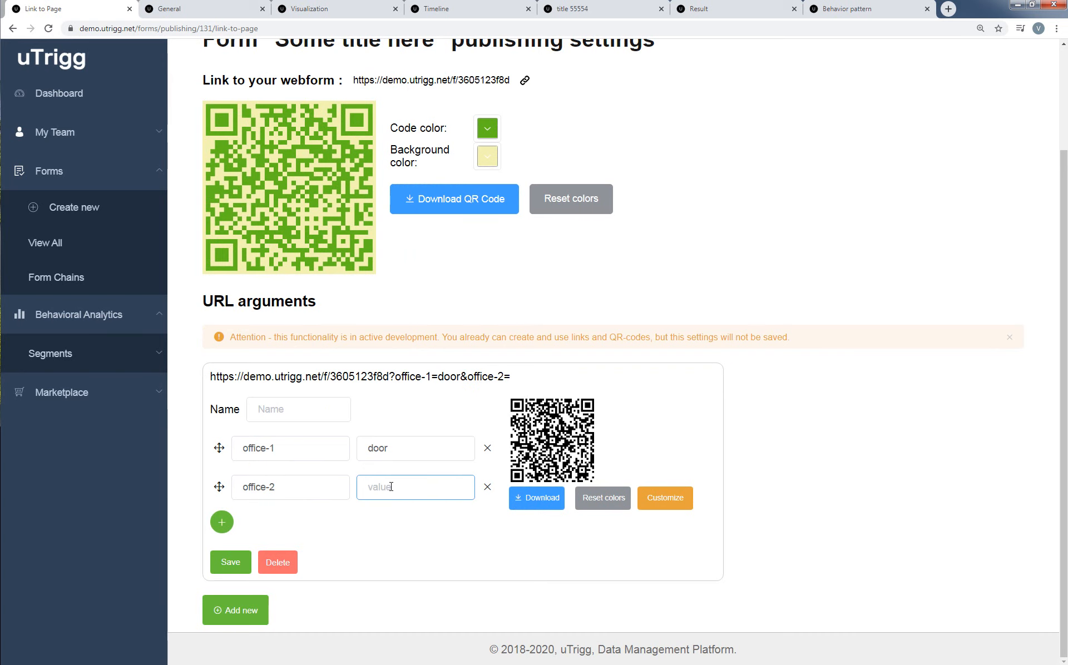
pyautogui.write('near')
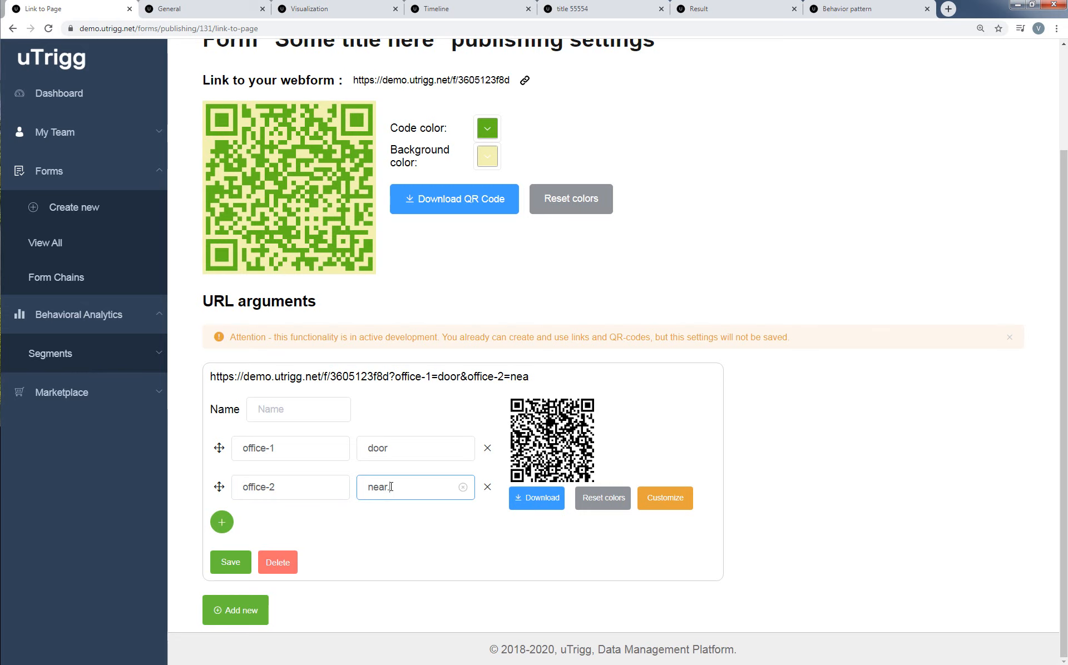
pyautogui.write(' X')
pyautogui.press('Left')
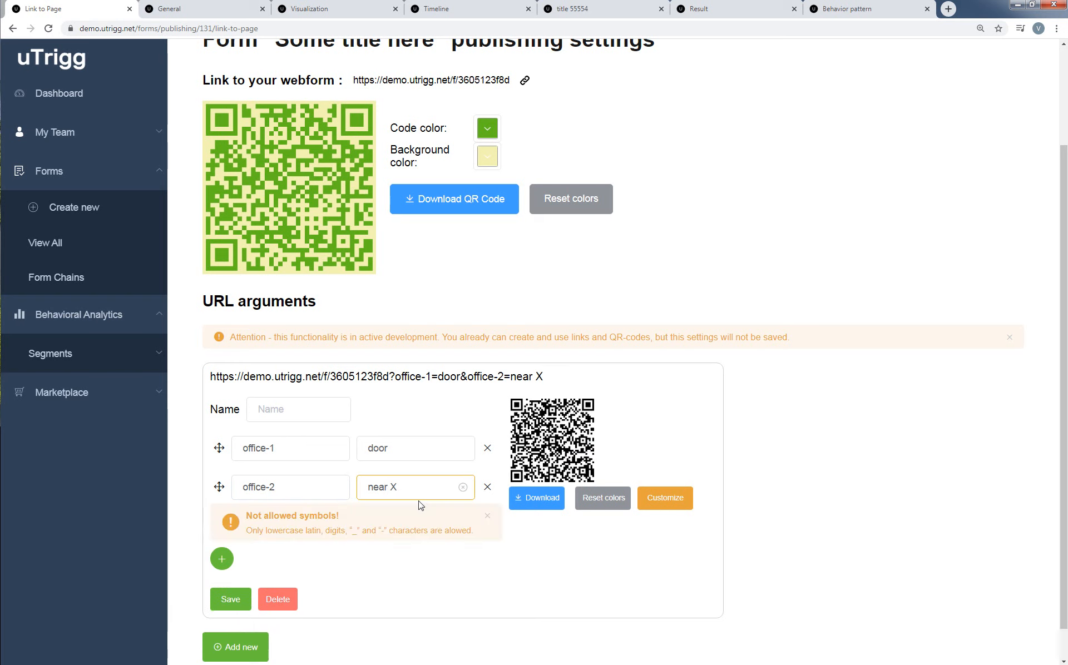
pyautogui.press('BackSpace')
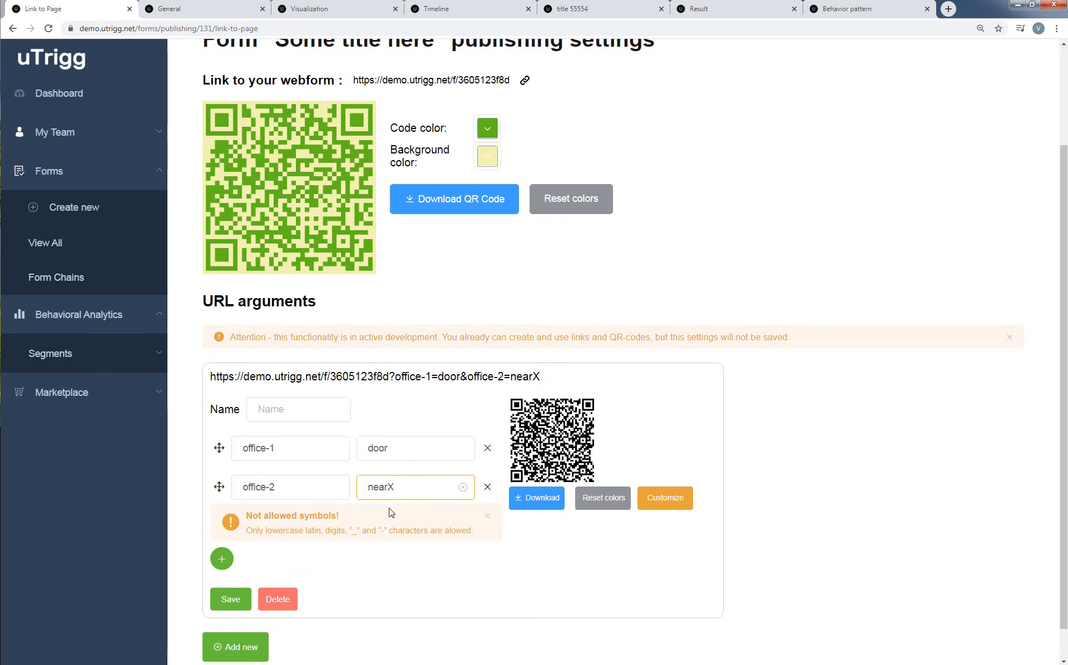
pyautogui.press('Delete')
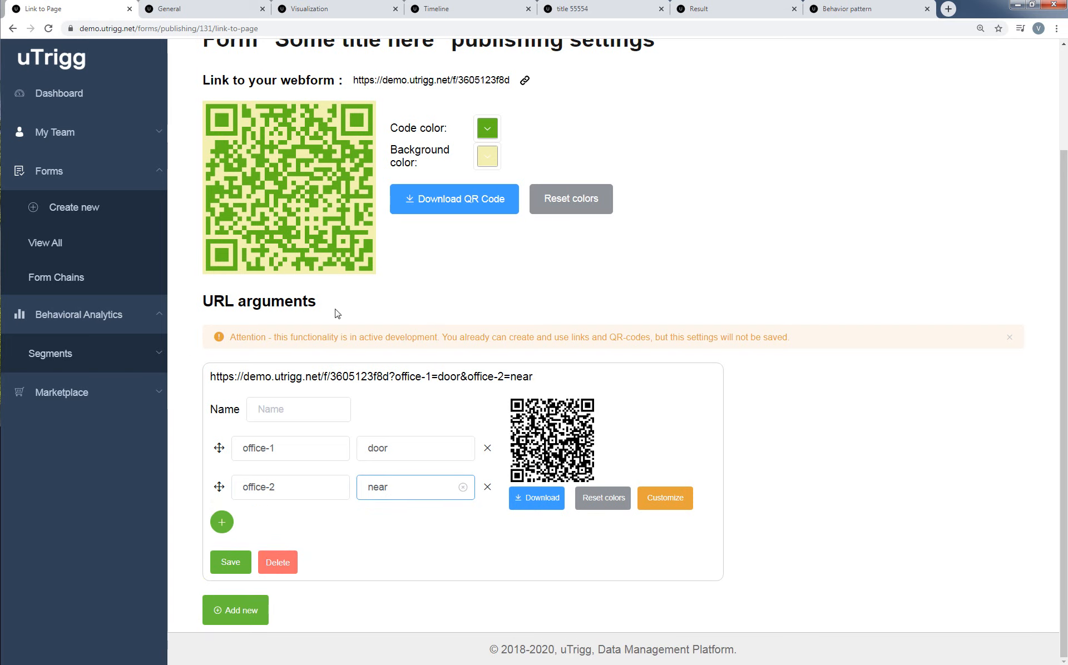
# Open the form's website embedding settings and enable the preview of the embedded form.
pyautogui.scroll(3, 746, 296)
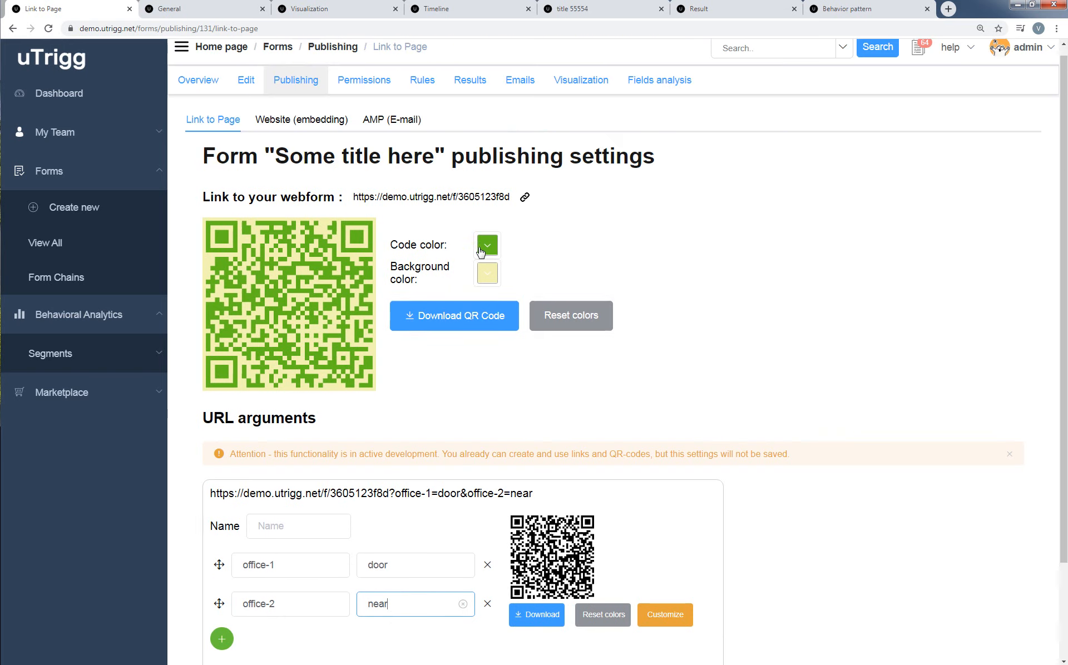
pyautogui.click(310, 130)
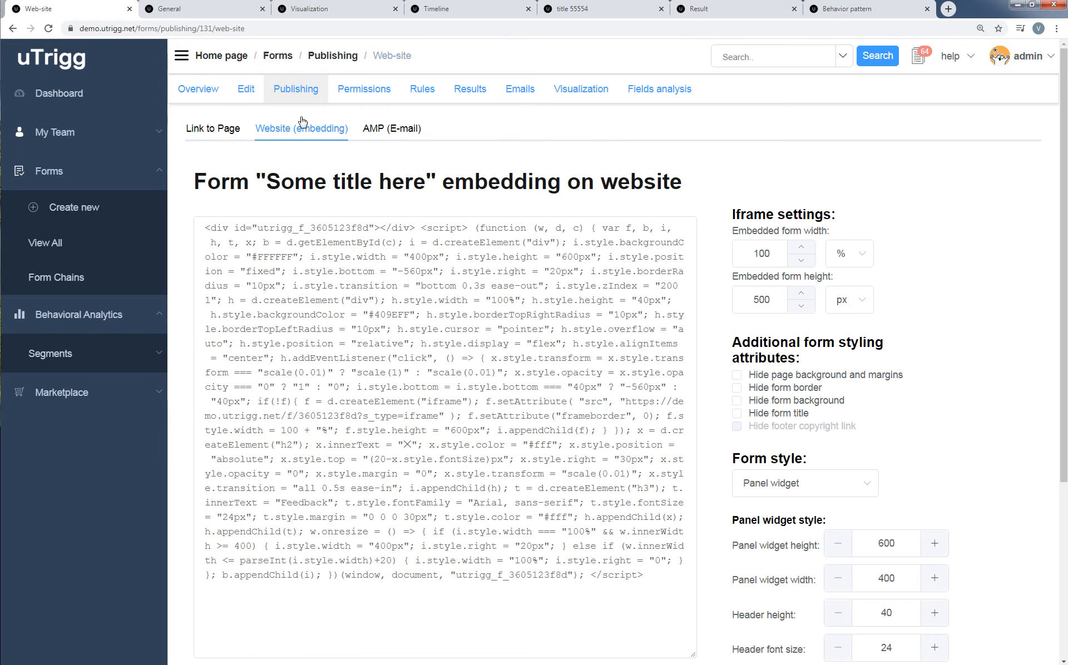
pyautogui.scroll(-1, 551, 413)
pyautogui.scroll(-3, 551, 413)
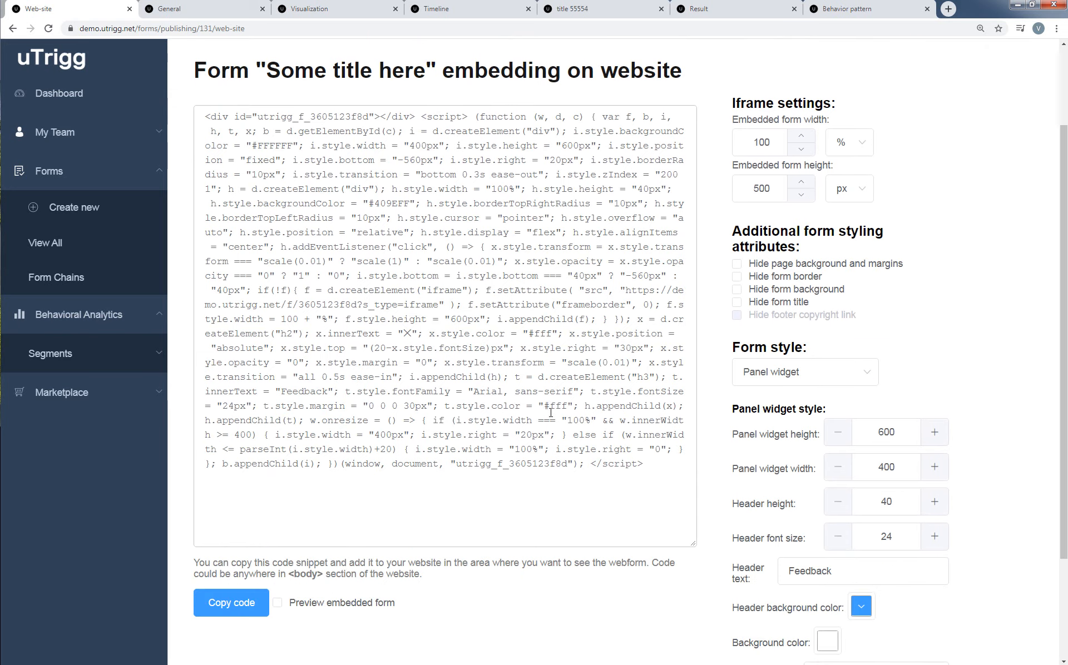
pyautogui.click(278, 492)
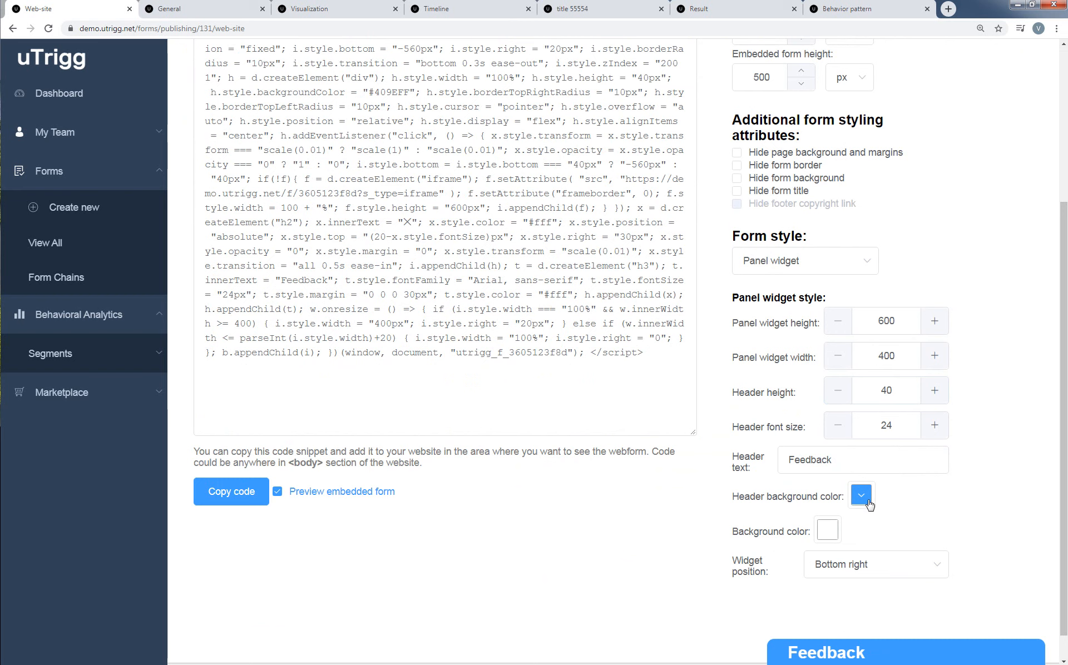
# Set the embedded form style to Inline form and examine the whole form in its preview.
pyautogui.click(831, 271)
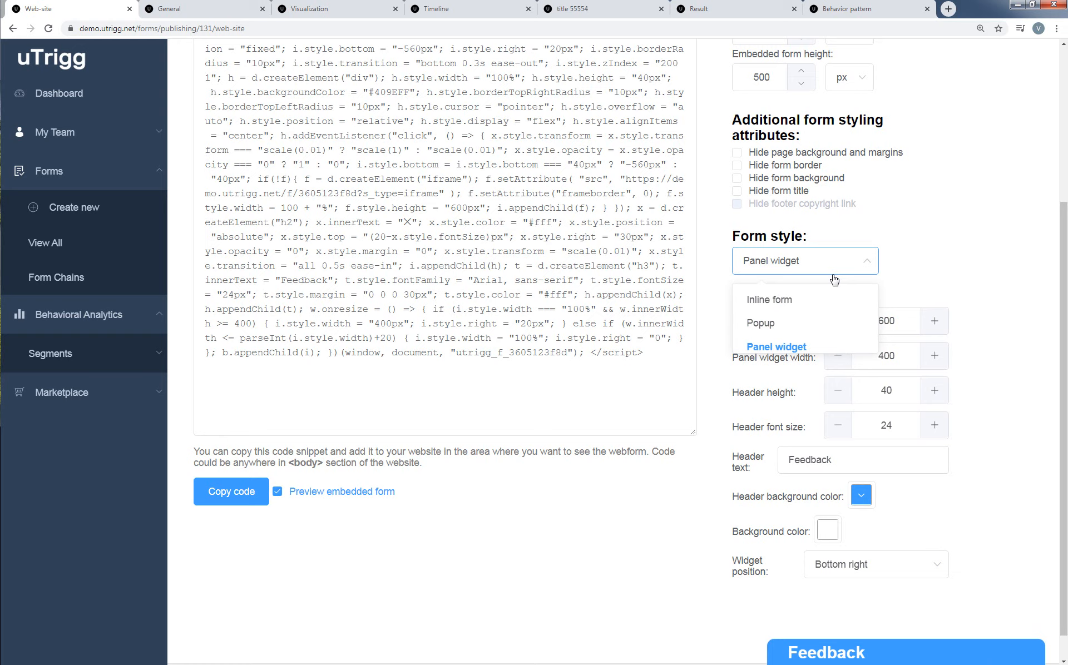
pyautogui.click(801, 304)
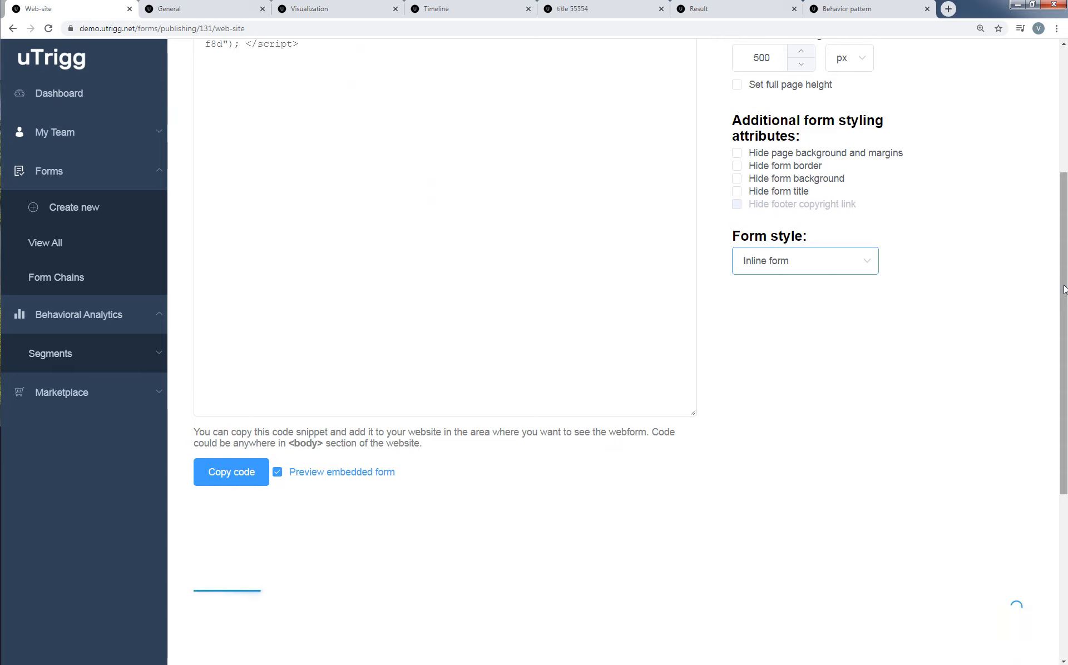
pyautogui.moveTo(1064, 287); pyautogui.dragTo(1061, 466)
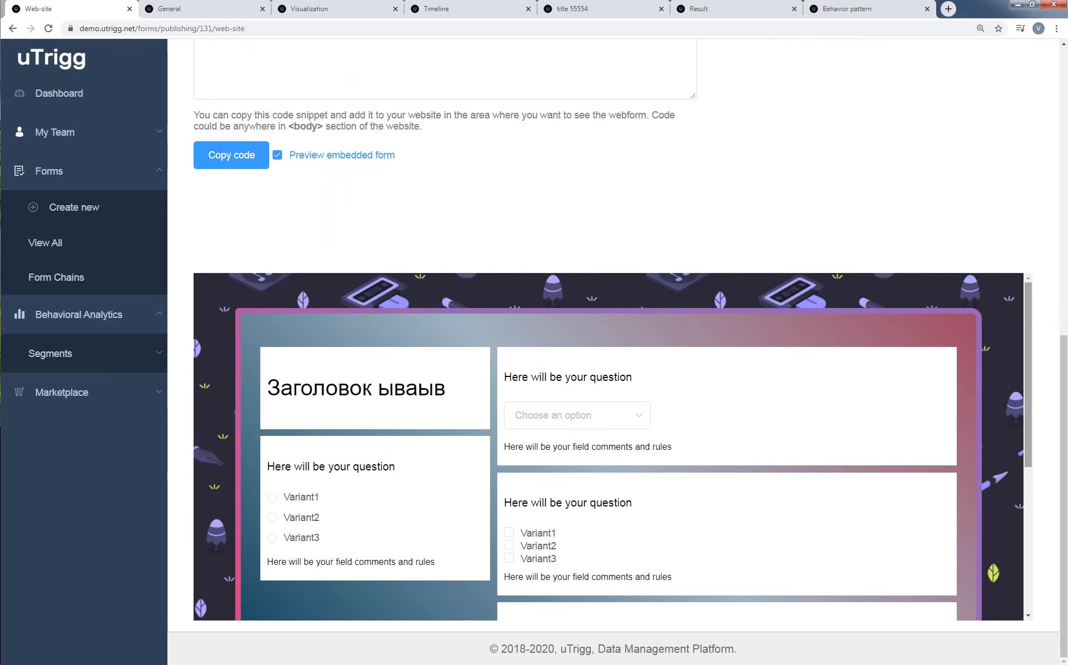
pyautogui.scroll(-4, 991, 515)
pyautogui.scroll(-1, 982, 515)
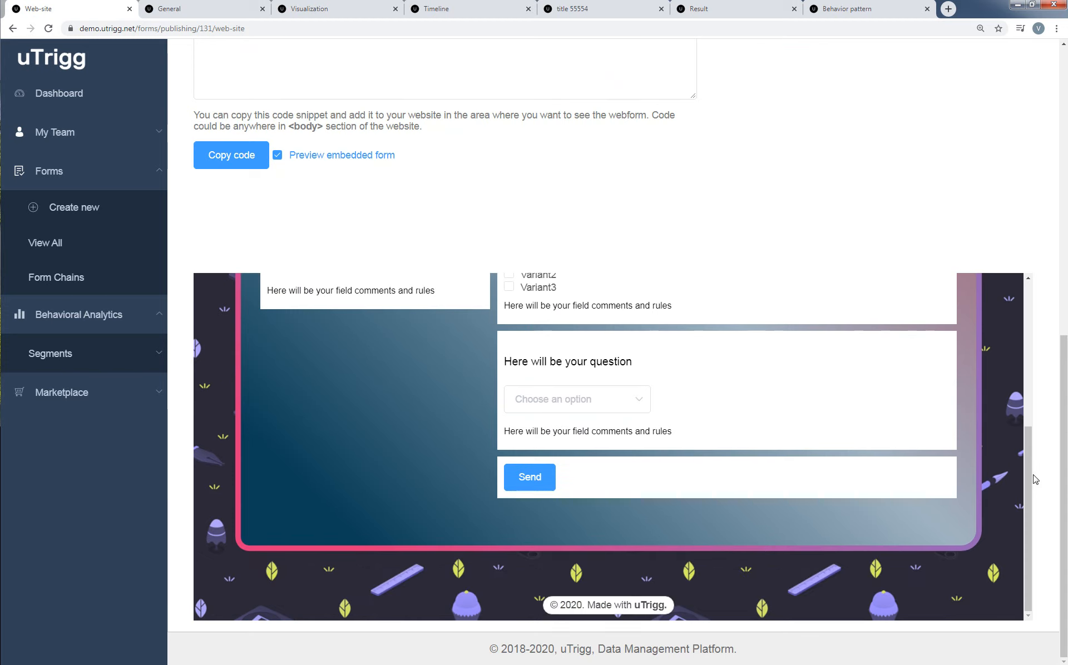
pyautogui.moveTo(1064, 474); pyautogui.dragTo(1057, 167)
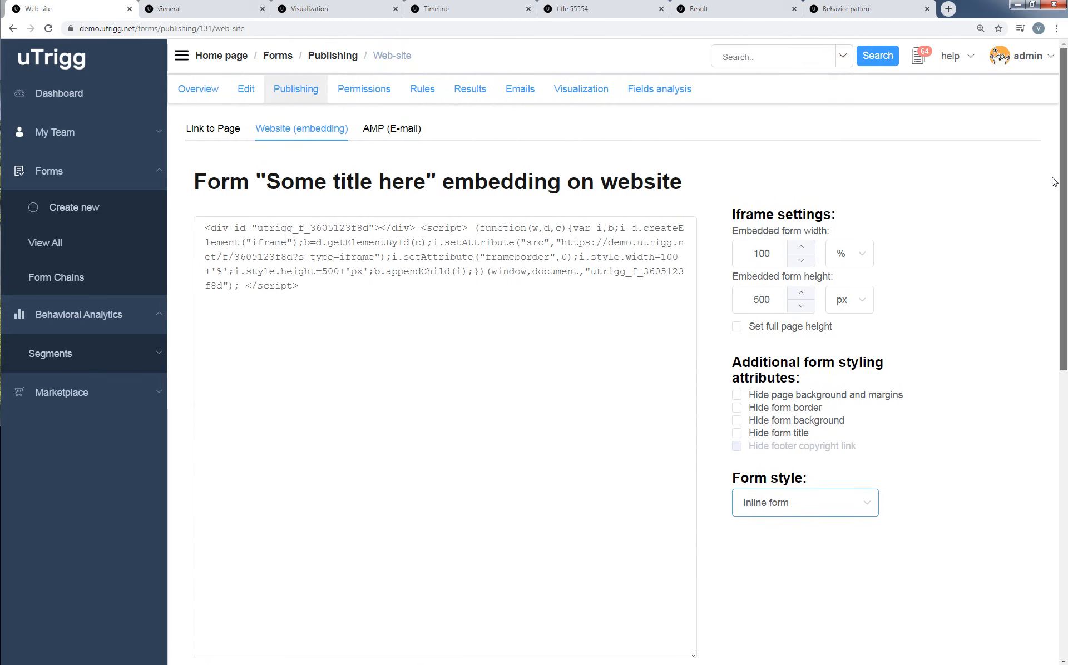
# Set the embedded form style to Popup and color its round feedback button olive, rgba(161, 167, 6, 1).
pyautogui.click(788, 504)
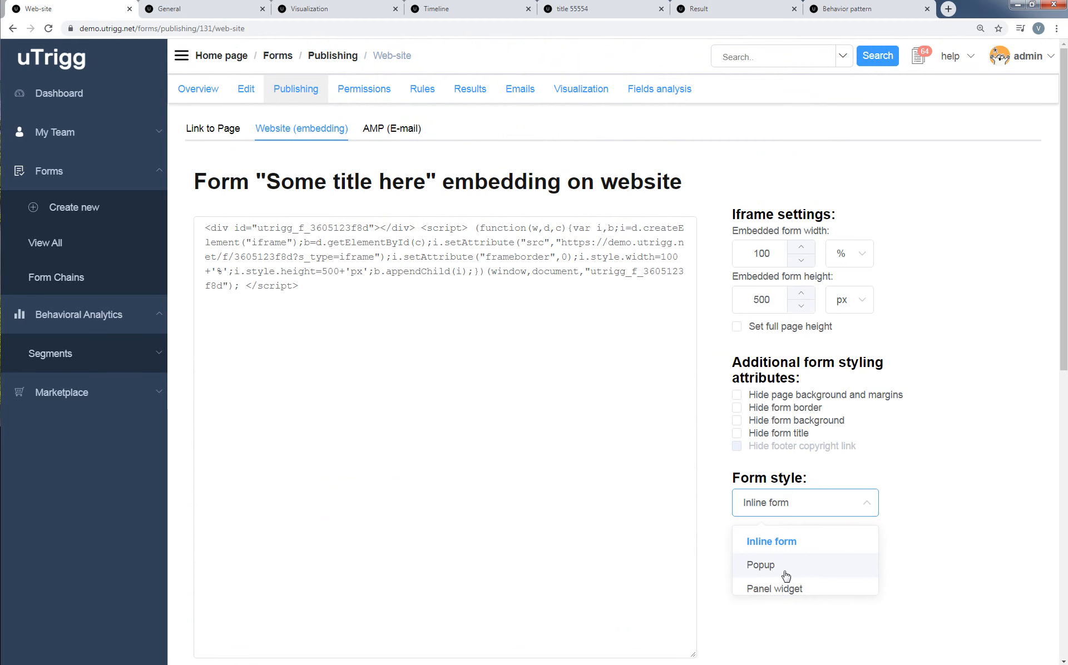
pyautogui.click(785, 574)
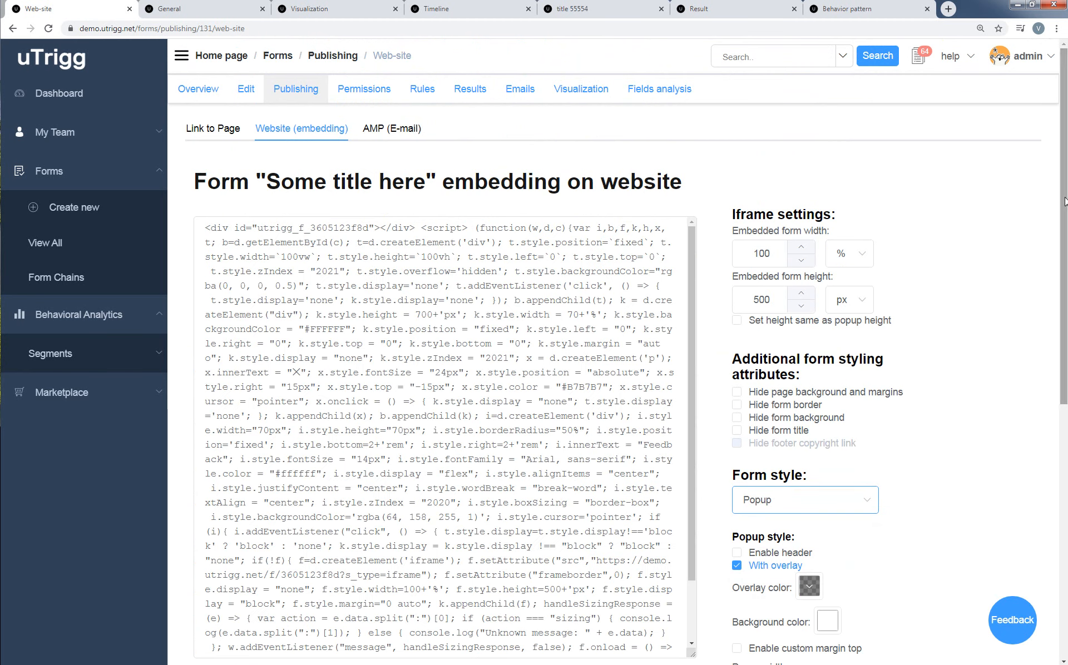
pyautogui.scroll(-1, 1059, 329)
pyautogui.scroll(-8, 1058, 329)
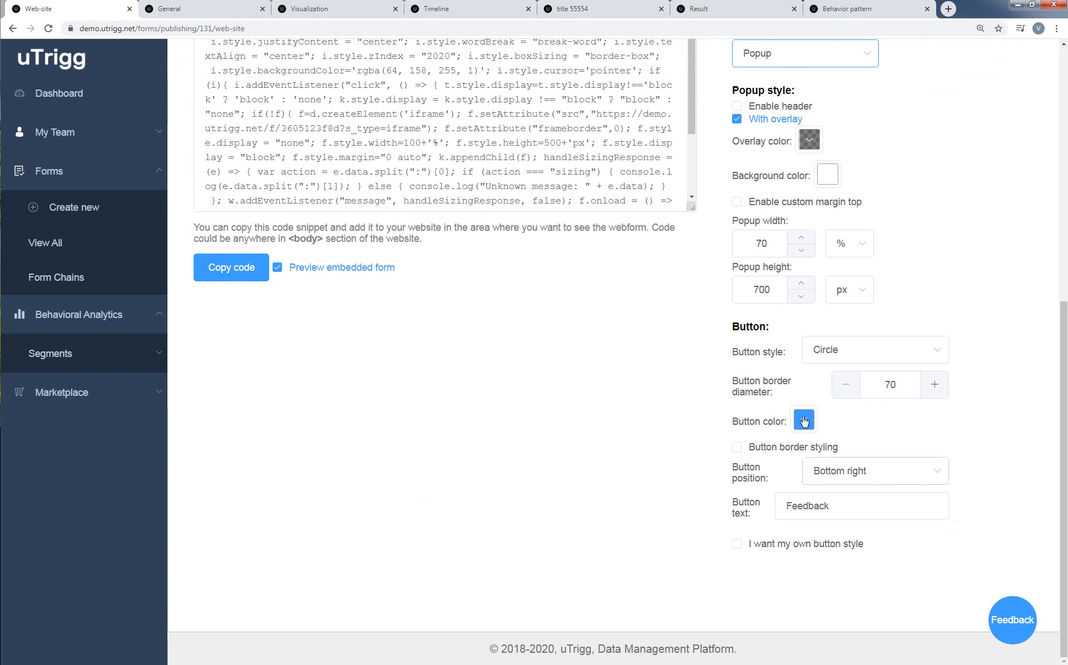
pyautogui.click(804, 421)
pyautogui.click(905, 461)
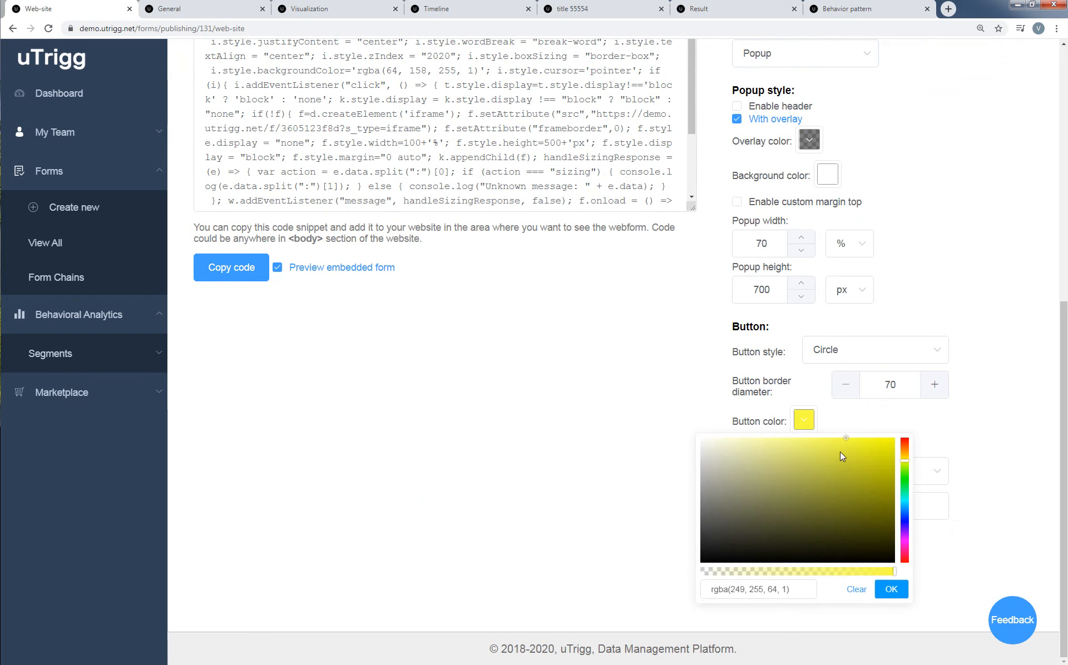
pyautogui.click(843, 462)
pyautogui.click(867, 487)
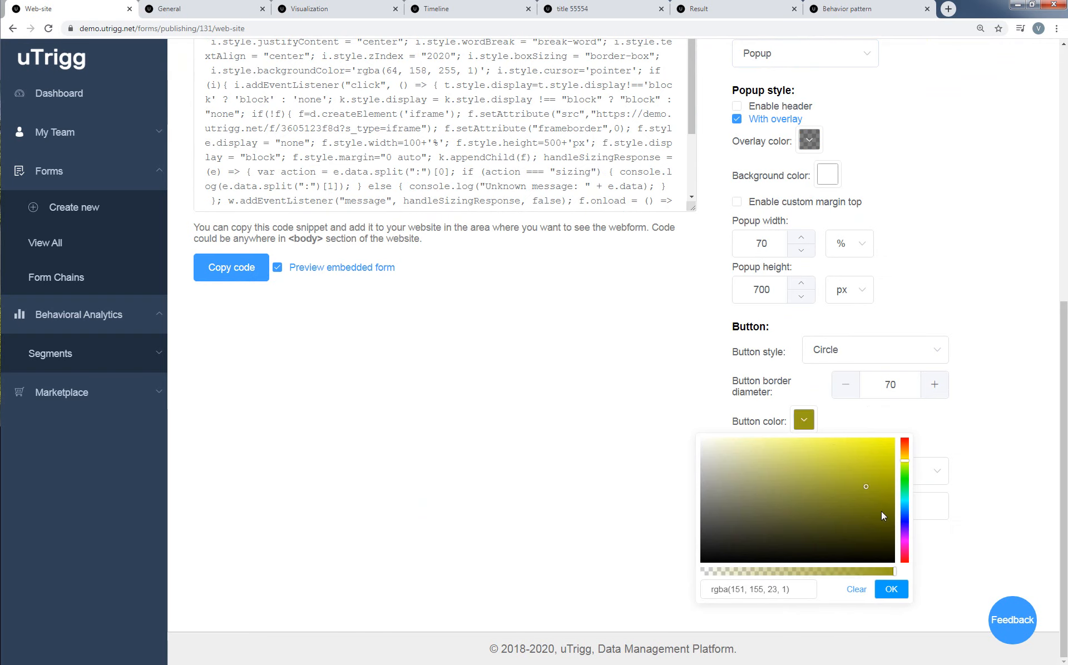
pyautogui.click(889, 483)
pyautogui.click(892, 589)
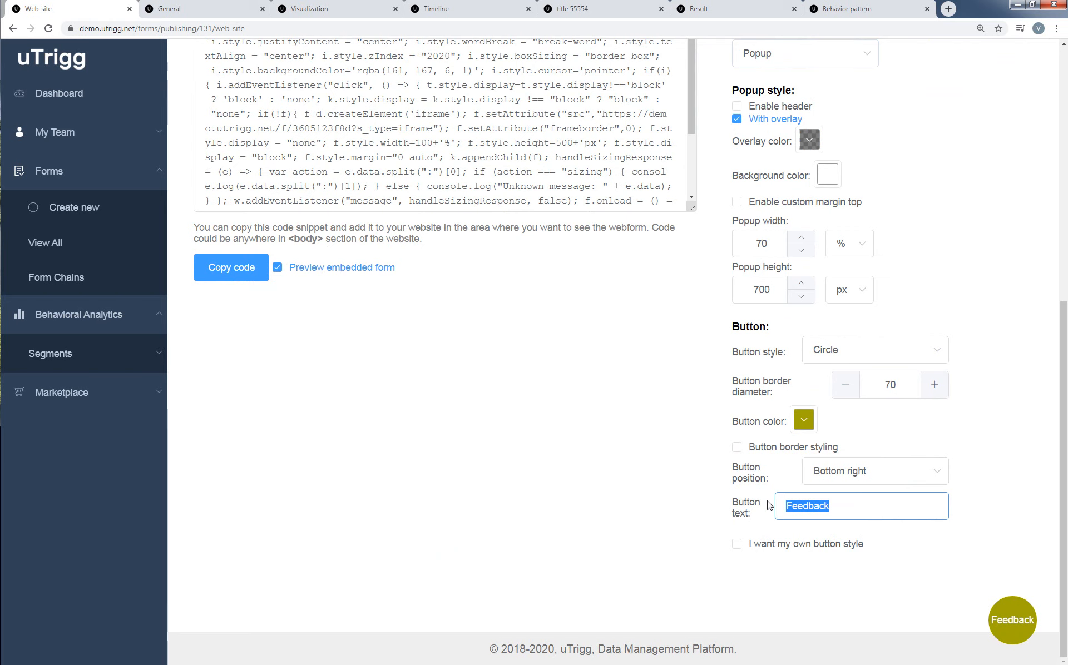
# Set the text of the popup's round feedback button to Go!, replacing a trial entry of gg.
pyautogui.write('gg')
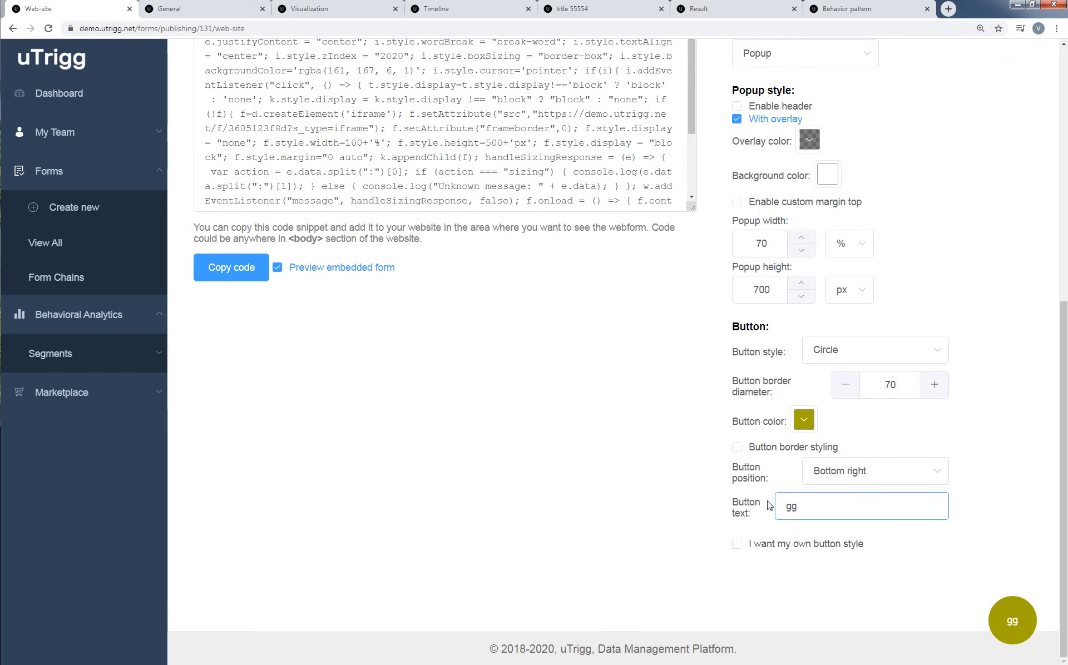
pyautogui.press('BackSpace')
pyautogui.press('BackSpace')
pyautogui.write('Go!')
# Examine the generated website embedding code through to its end and copy the whole snippet.
pyautogui.scroll(6, 972, 481)
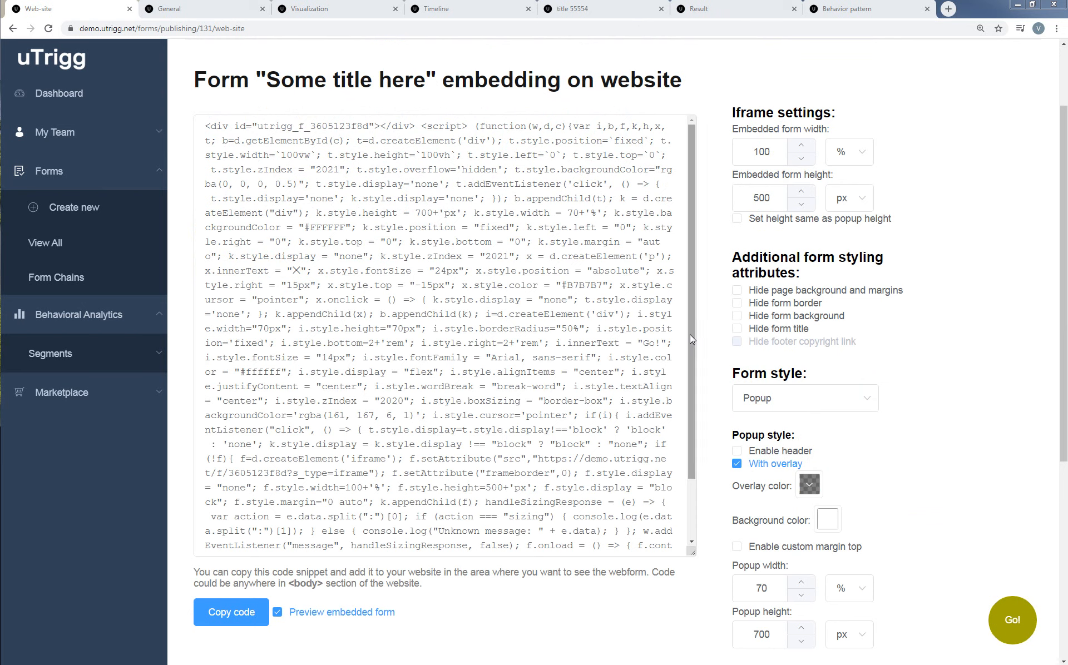
pyautogui.moveTo(692, 338); pyautogui.dragTo(680, 421)
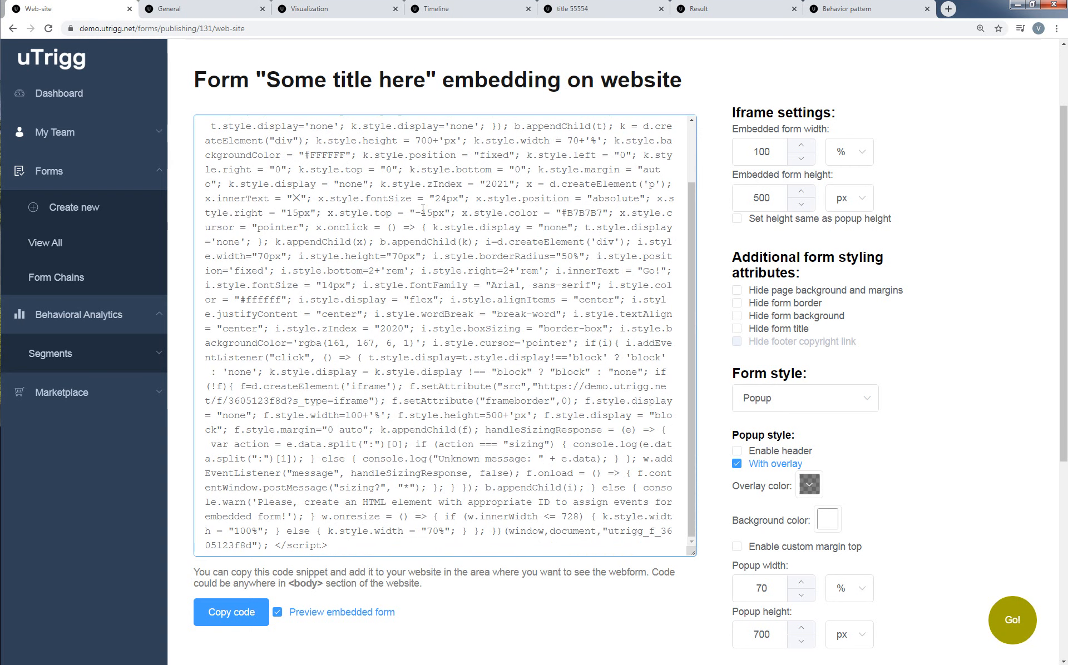
pyautogui.hotkey('ctrl', 'a')
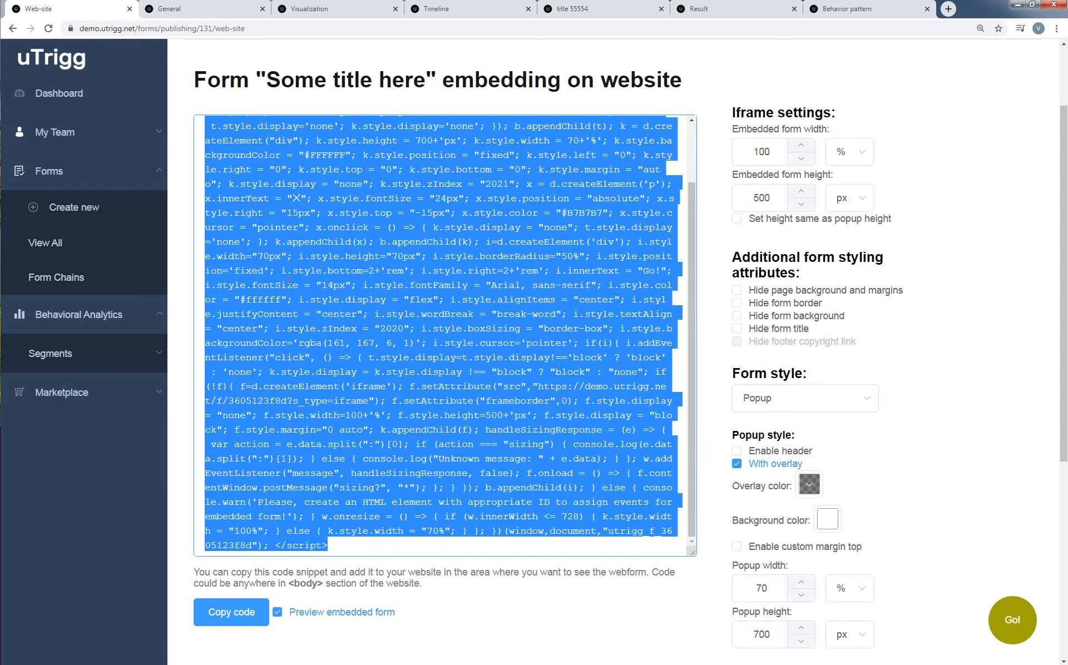
pyautogui.click(528, 155)
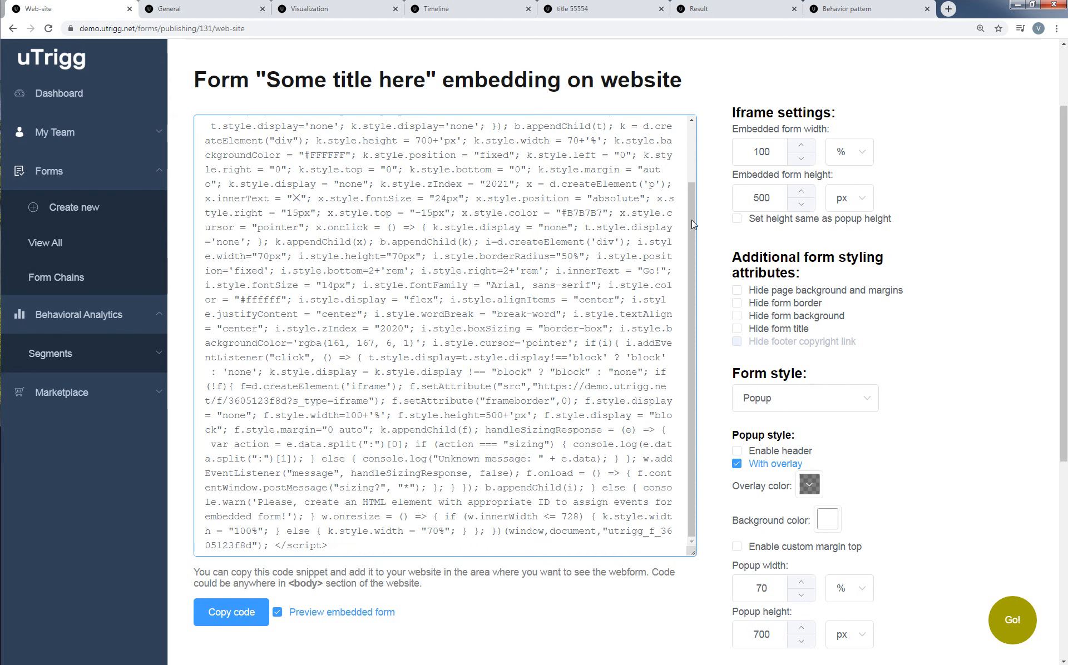
pyautogui.moveTo(692, 220); pyautogui.dragTo(712, 137)
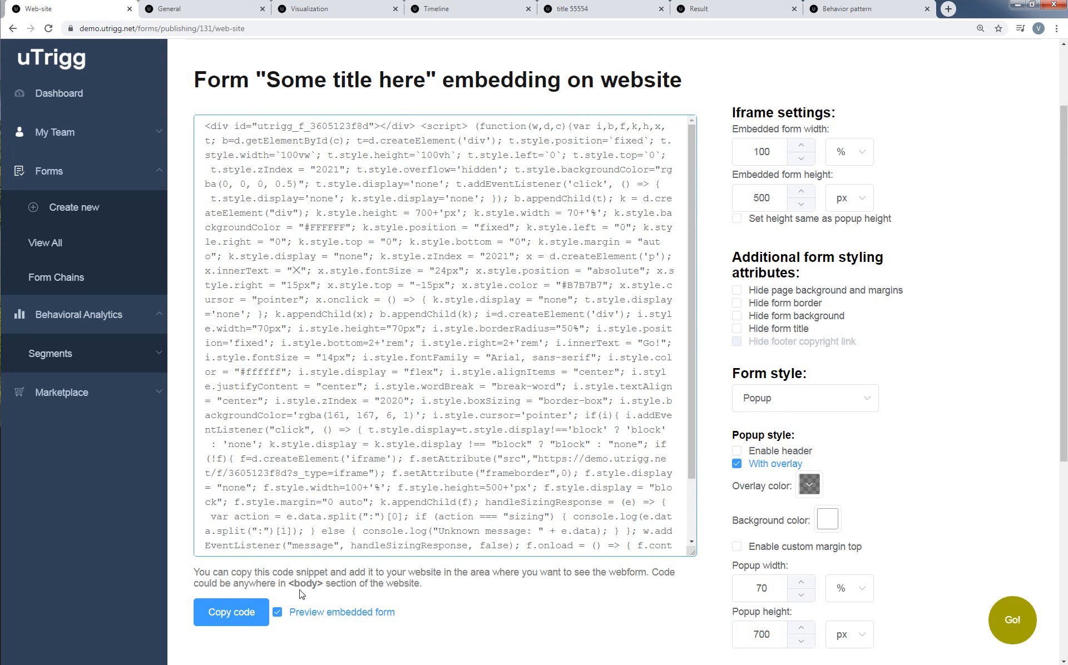
pyautogui.click(224, 618)
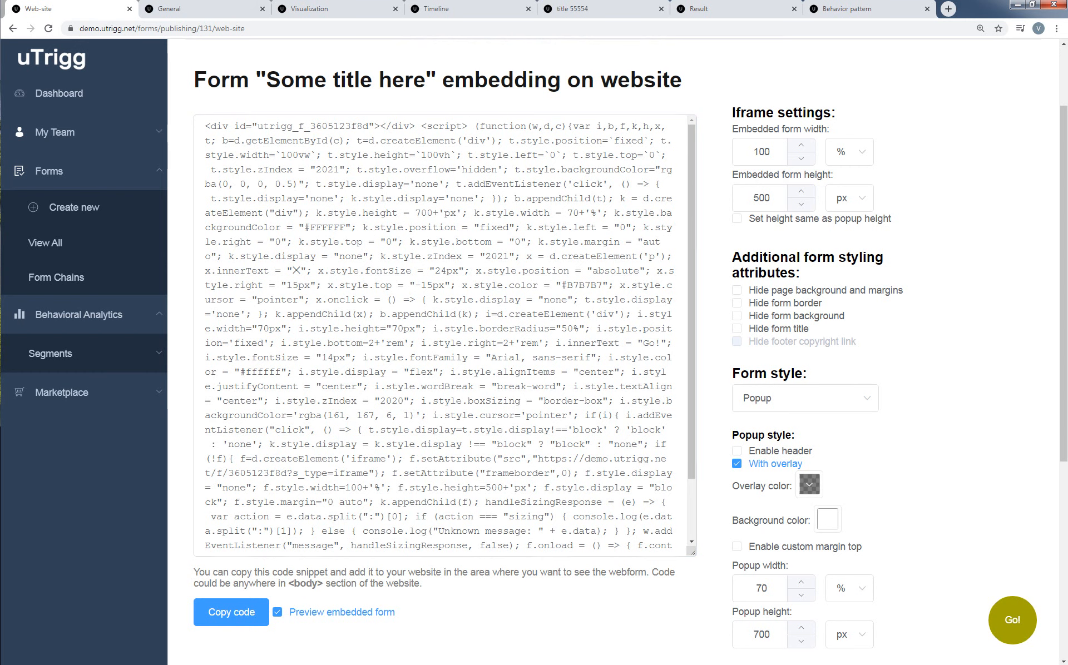
pyautogui.scroll(2, 367, 134)
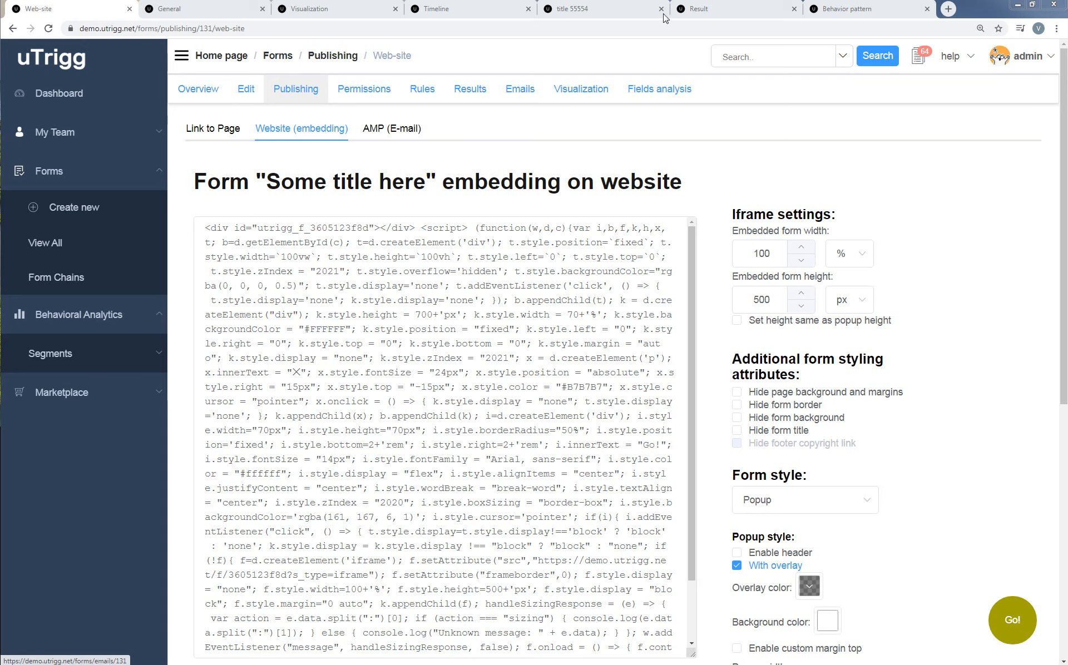
pyautogui.click(619, 14)
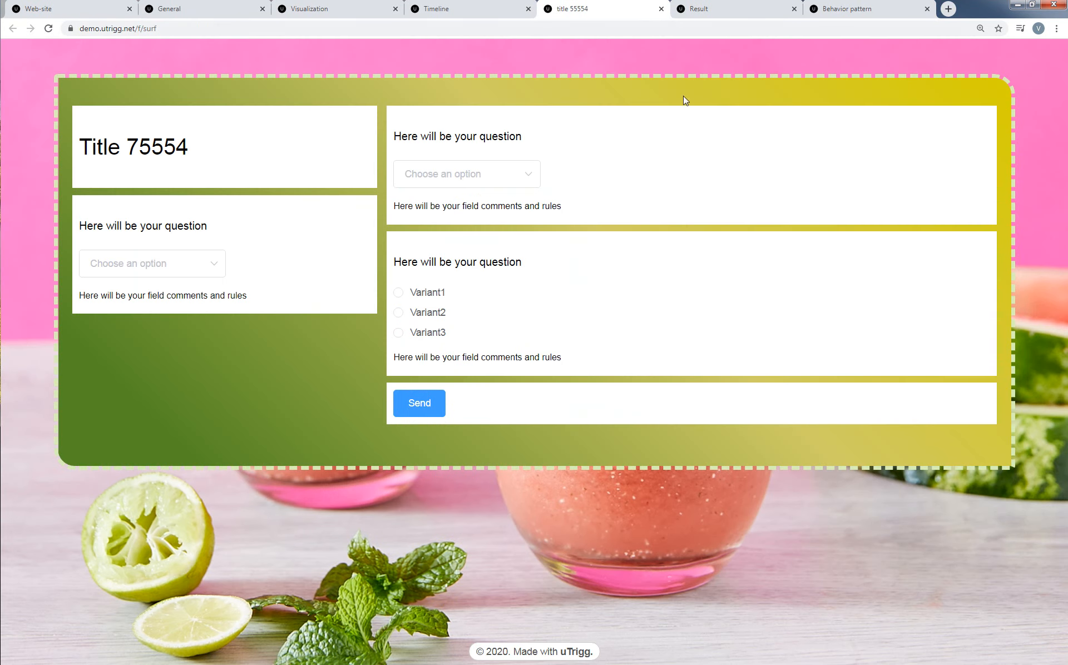
pyautogui.click(189, 10)
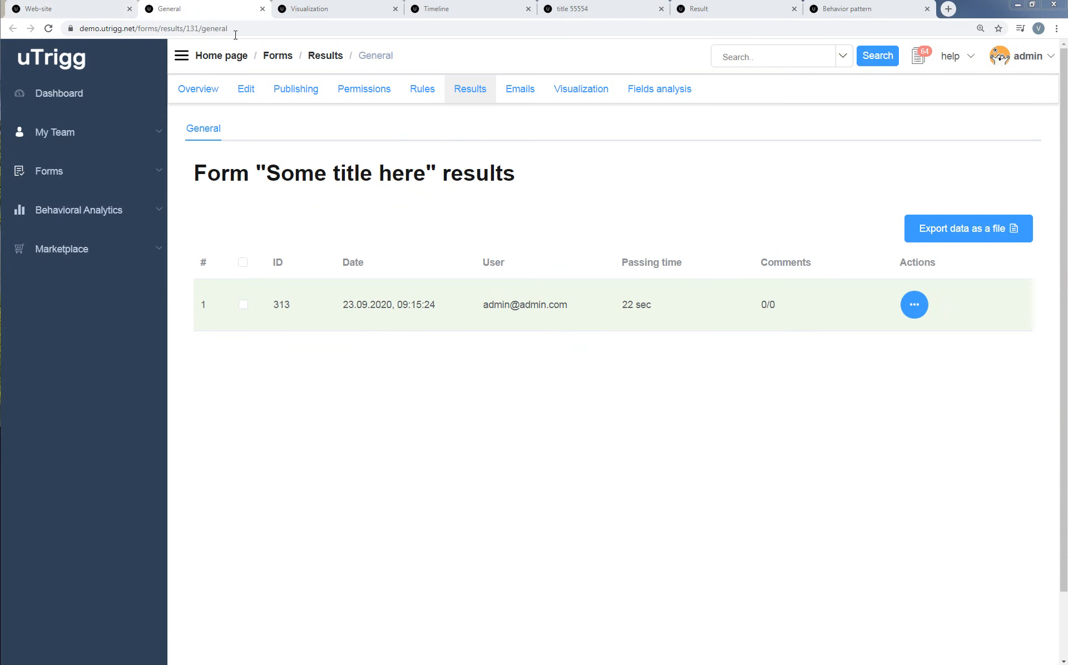
pyautogui.click(105, 10)
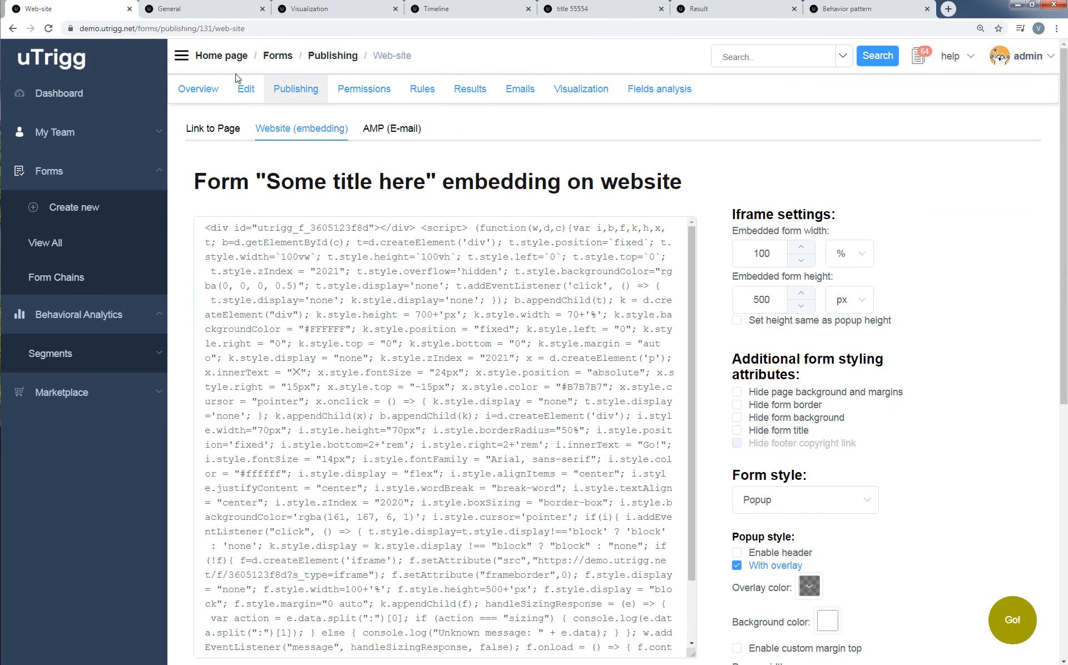
# Open the form's AMP (E-mail) publishing page and examine its code for collecting responses via e-mail.
pyautogui.click(388, 132)
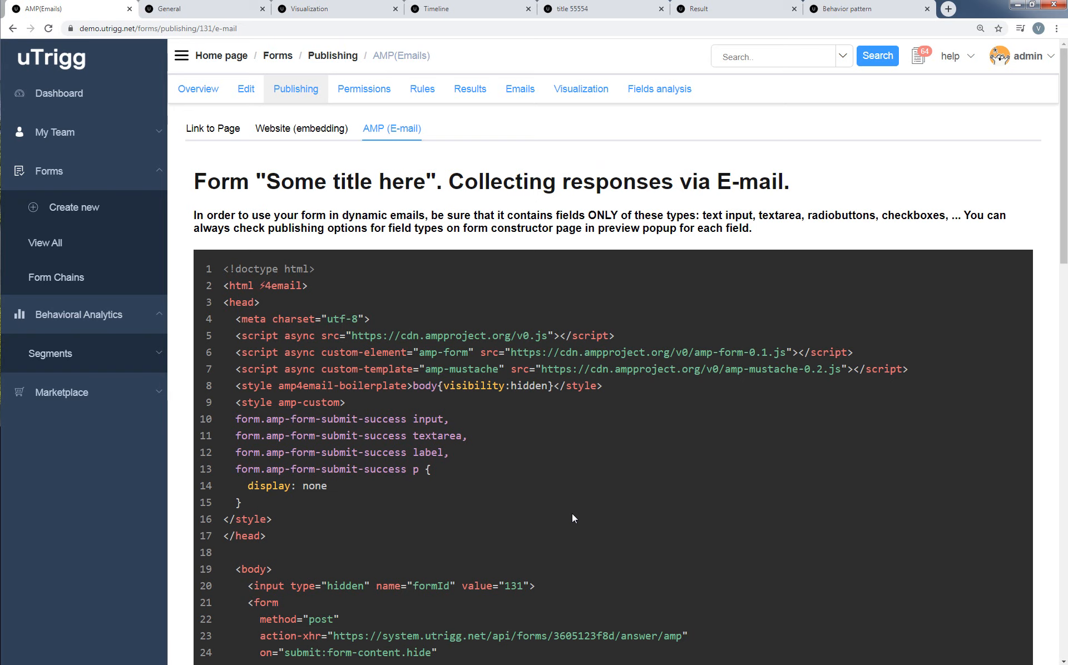
pyautogui.moveTo(1063, 211); pyautogui.dragTo(1066, 87)
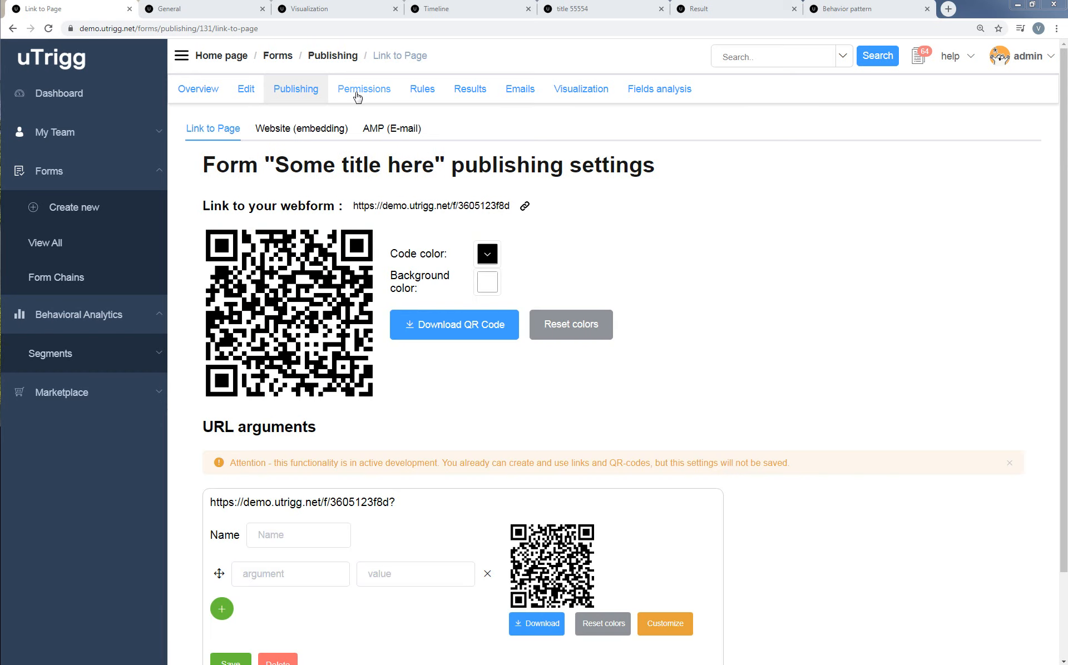
# Open the permissions settings of the form "Some title here".
pyautogui.click(356, 93)
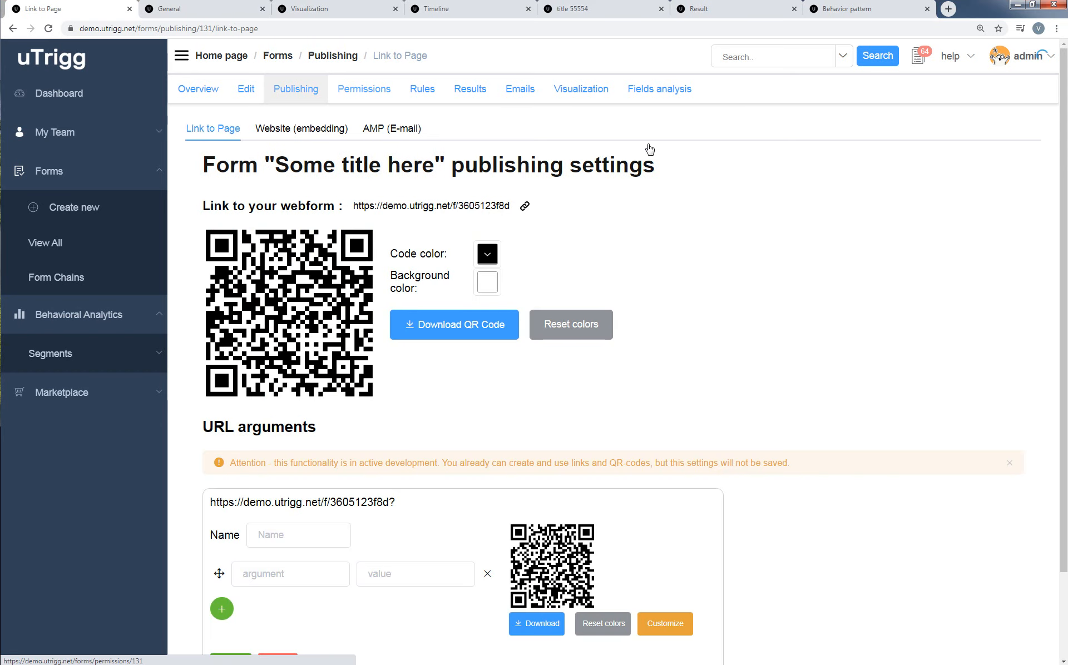
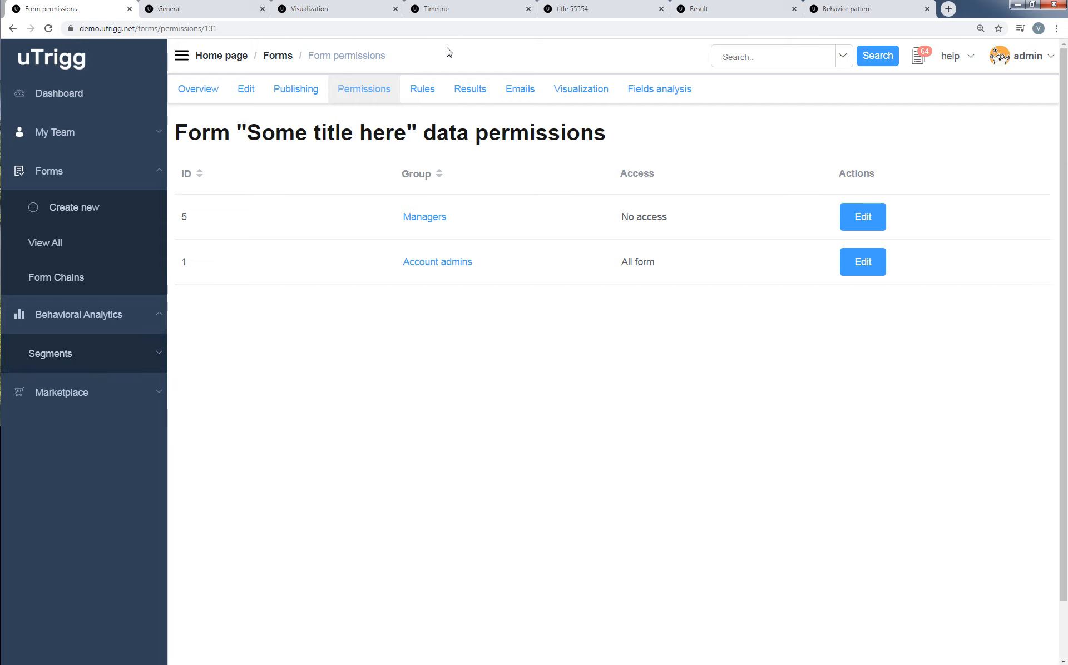
# Open the list of all behavioral analytics segments and examine the attributes and their ranges for the first two segments.
pyautogui.click(159, 359)
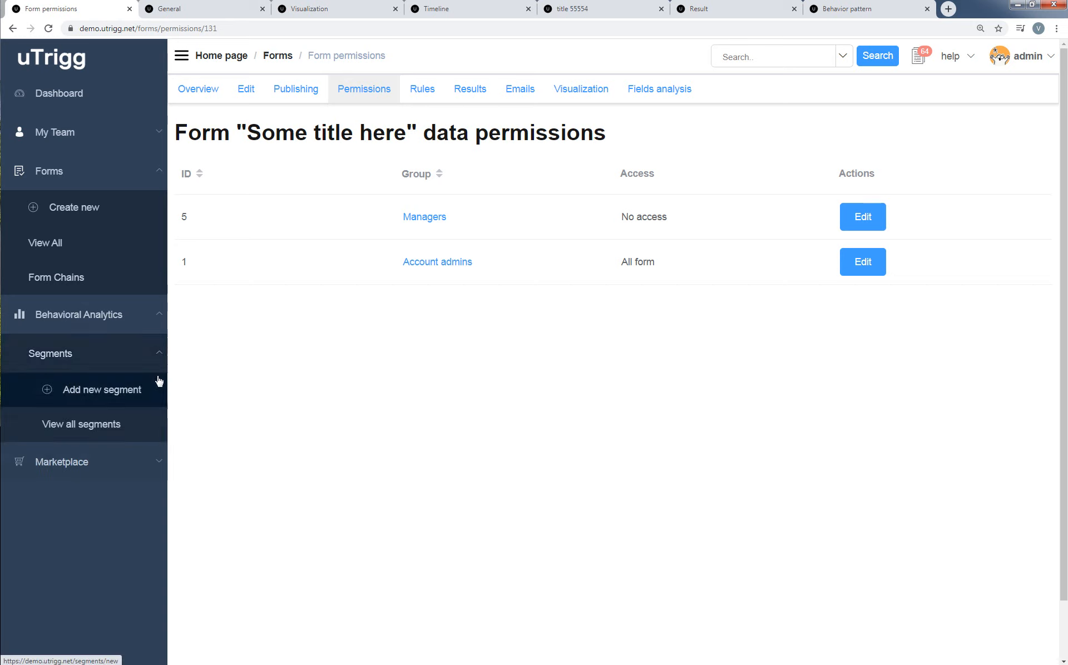
pyautogui.click(132, 433)
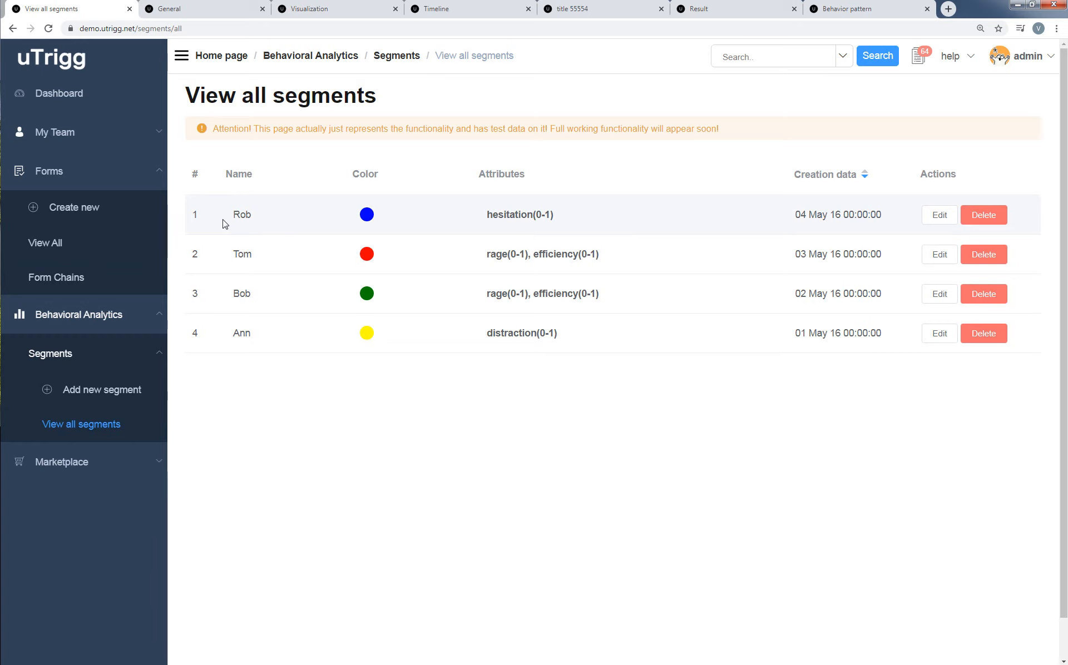
pyautogui.moveTo(234, 215); pyautogui.dragTo(255, 220)
pyautogui.click(487, 222)
pyautogui.moveTo(543, 215); pyautogui.dragTo(536, 215)
pyautogui.moveTo(550, 215); pyautogui.dragTo(544, 215)
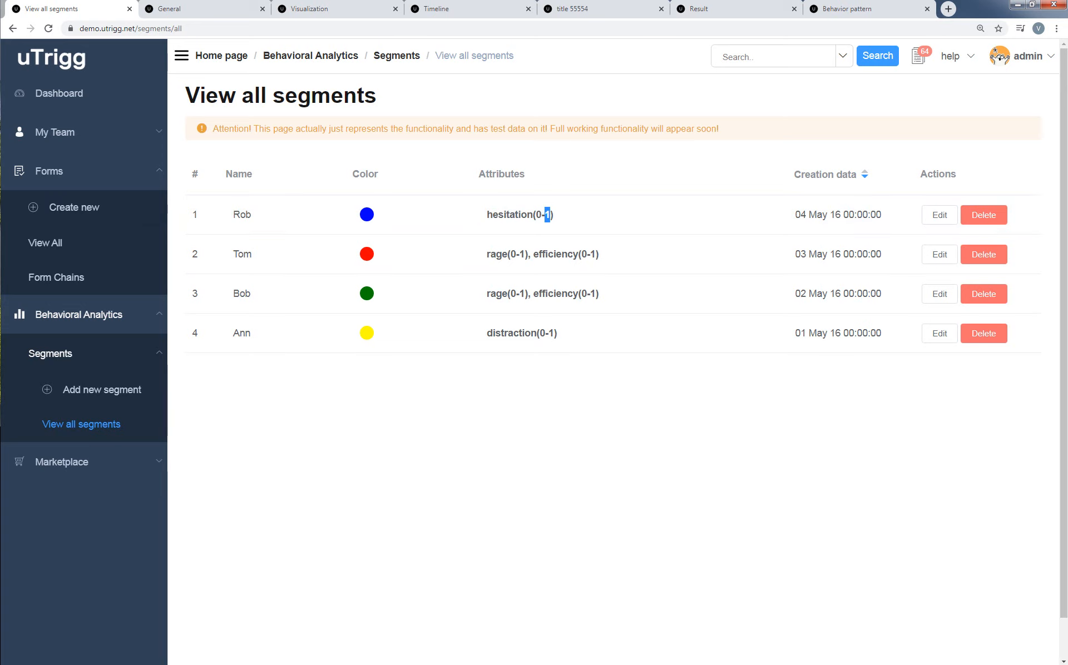
pyautogui.click(301, 259)
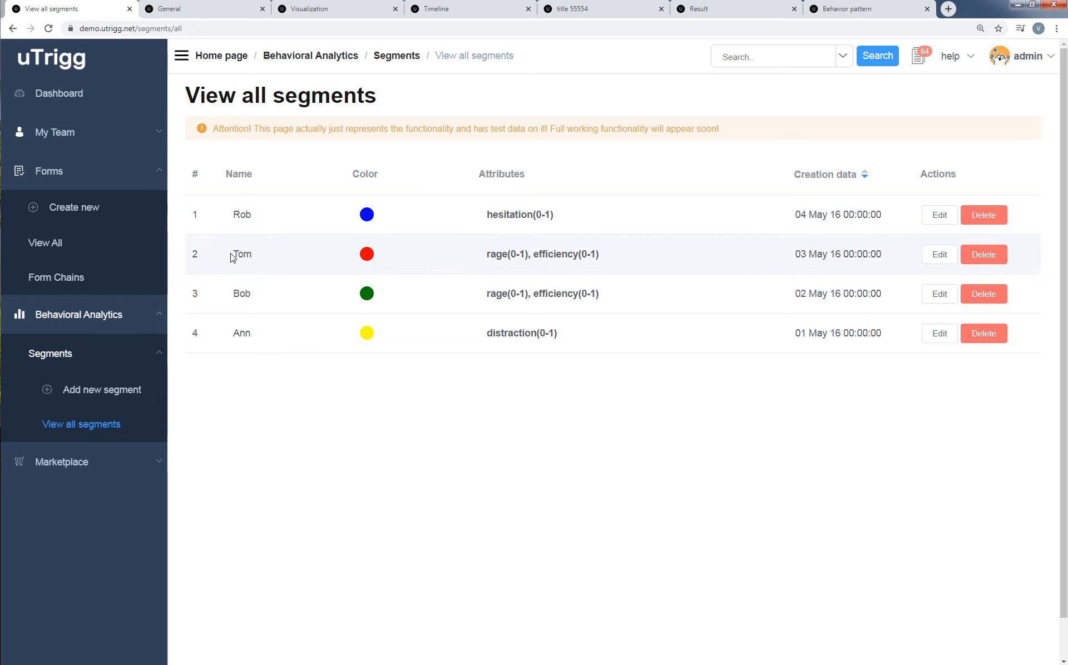
pyautogui.doubleClick(495, 255)
pyautogui.moveTo(519, 252); pyautogui.dragTo(604, 257)
pyautogui.click(531, 257)
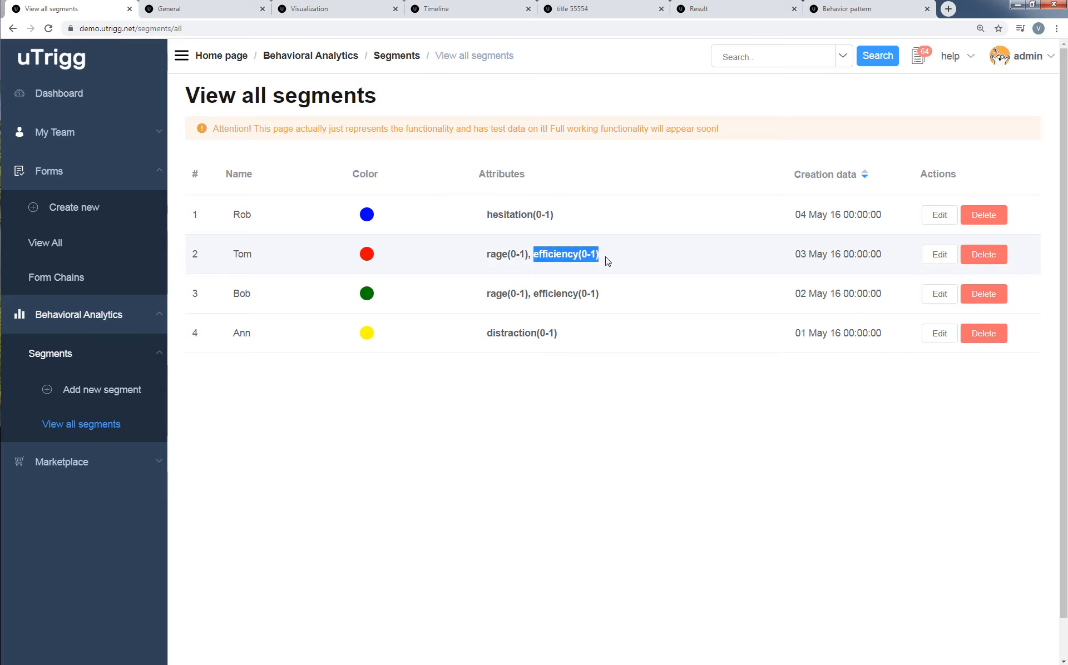
pyautogui.click(617, 263)
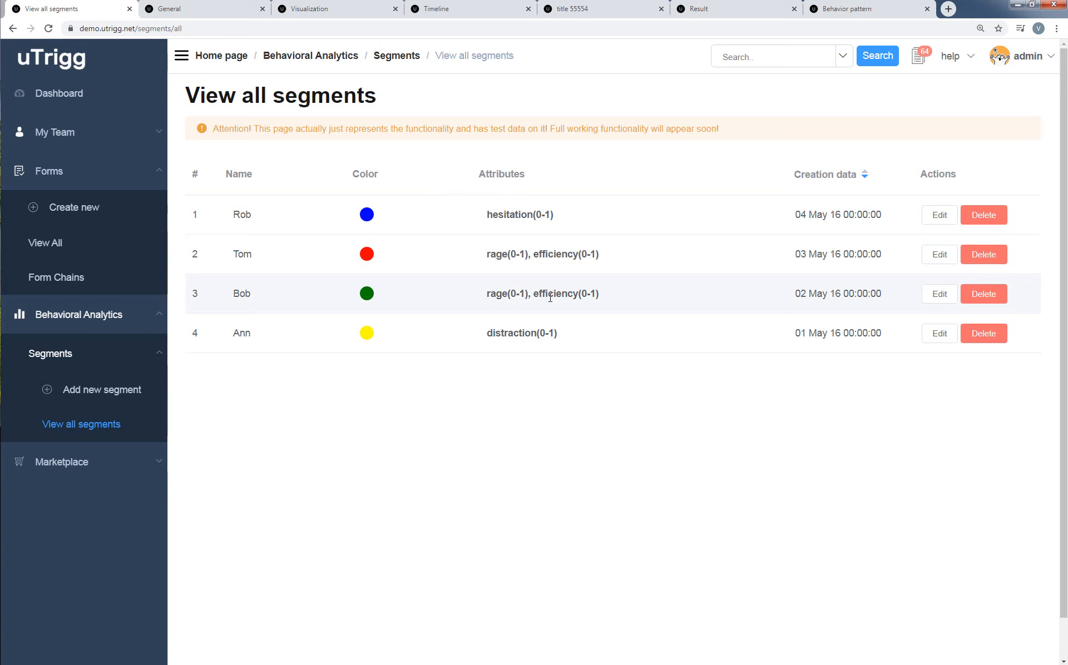
# Start a new behavioral segment, try out its color picker, and enter the name ttt.
pyautogui.click(123, 396)
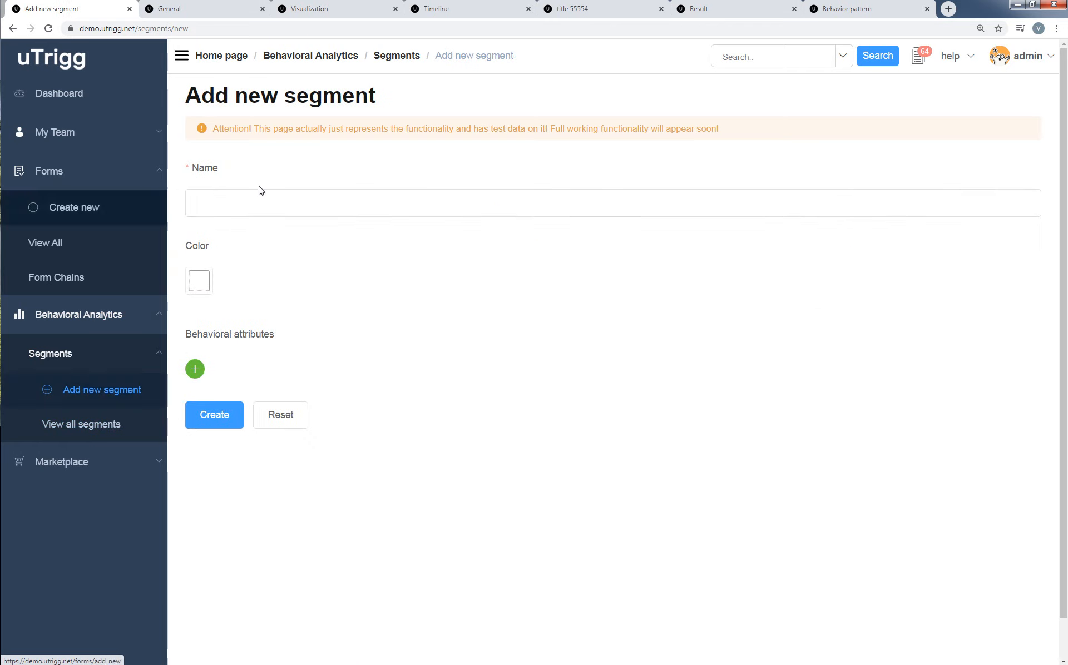
pyautogui.click(232, 204)
pyautogui.click(199, 281)
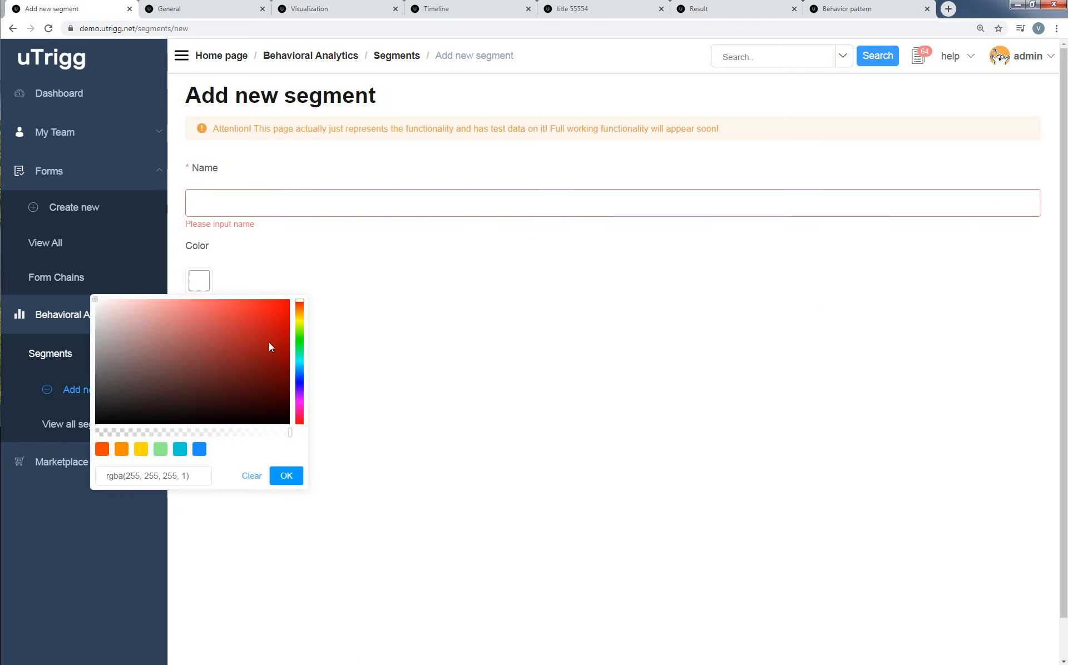
pyautogui.click(298, 325)
pyautogui.click(287, 476)
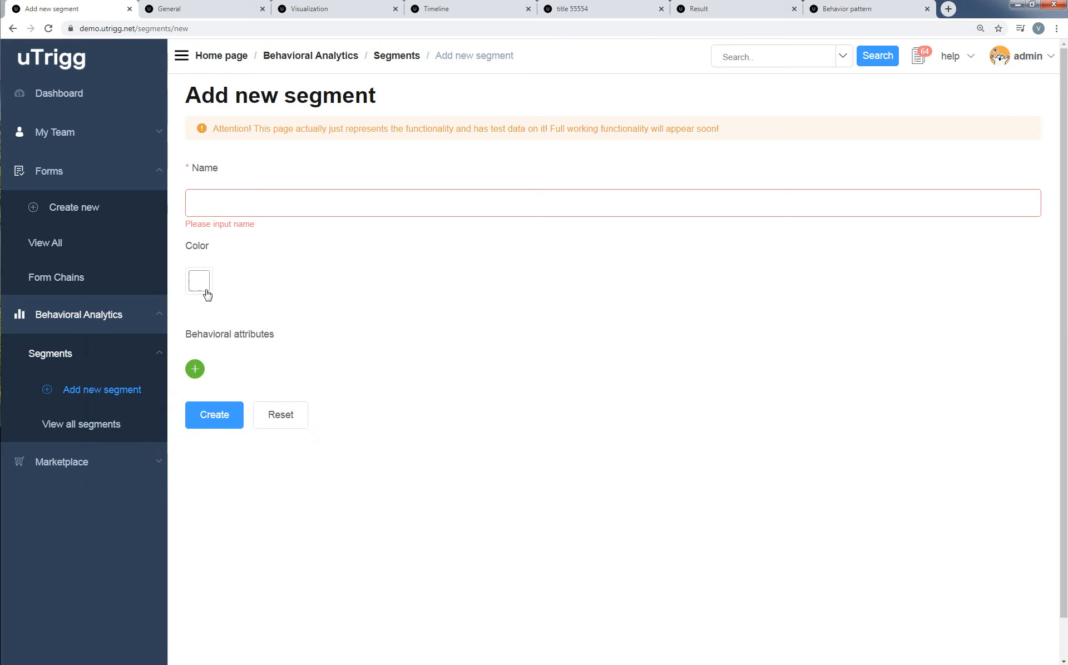
pyautogui.click(207, 206)
pyautogui.write('ttt')
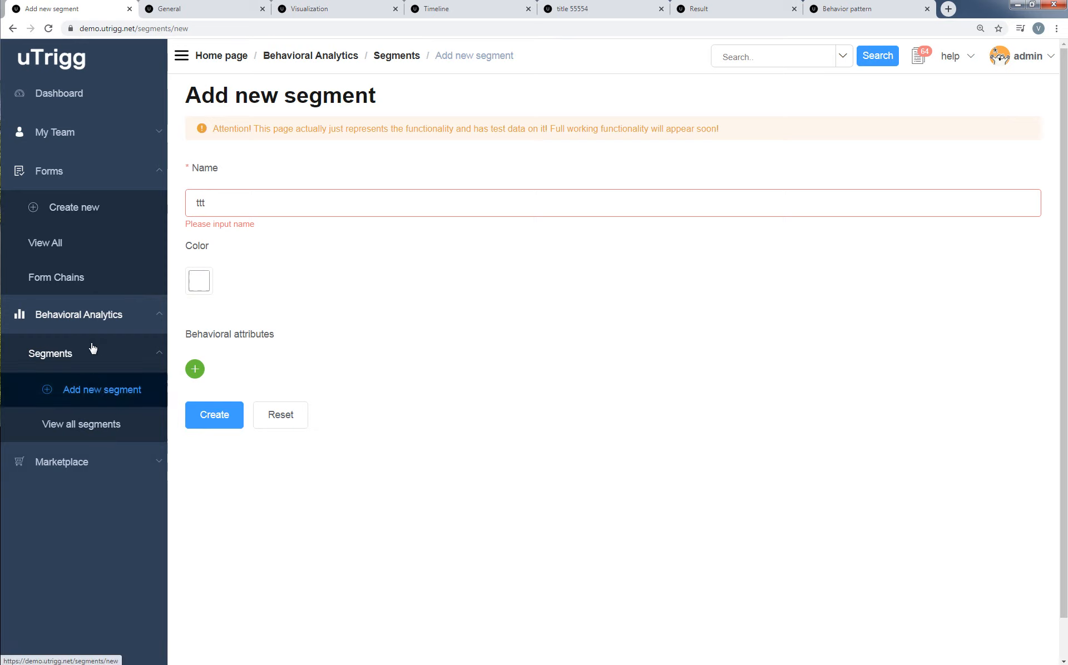
# Open the Form Chains page of the forms section.
pyautogui.click(88, 285)
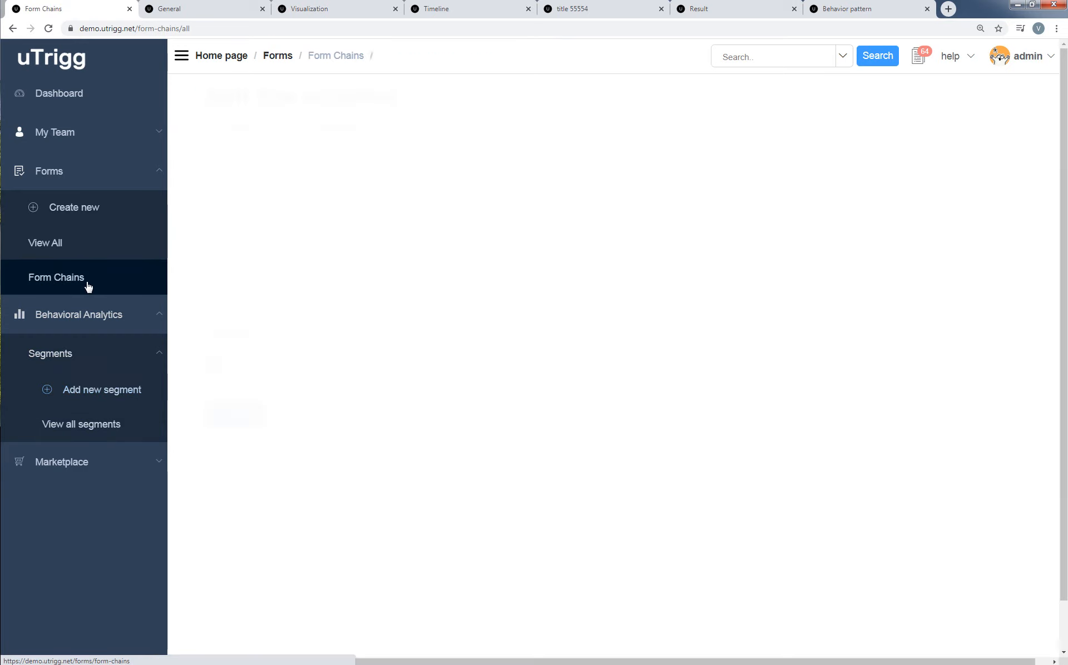